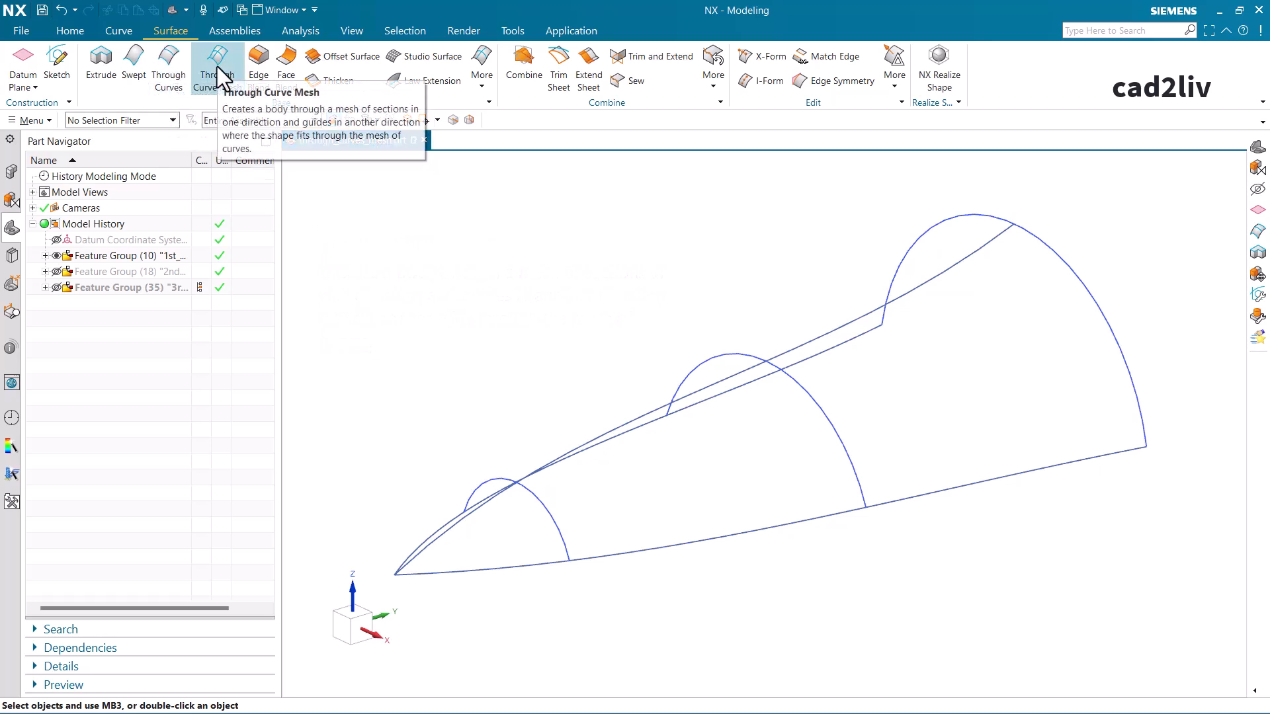
# Start a Through Curve Mesh with the Single Curve rule, using the three arcs from largest to smallest and the tip point as primary curves.
pyautogui.click(217, 66)
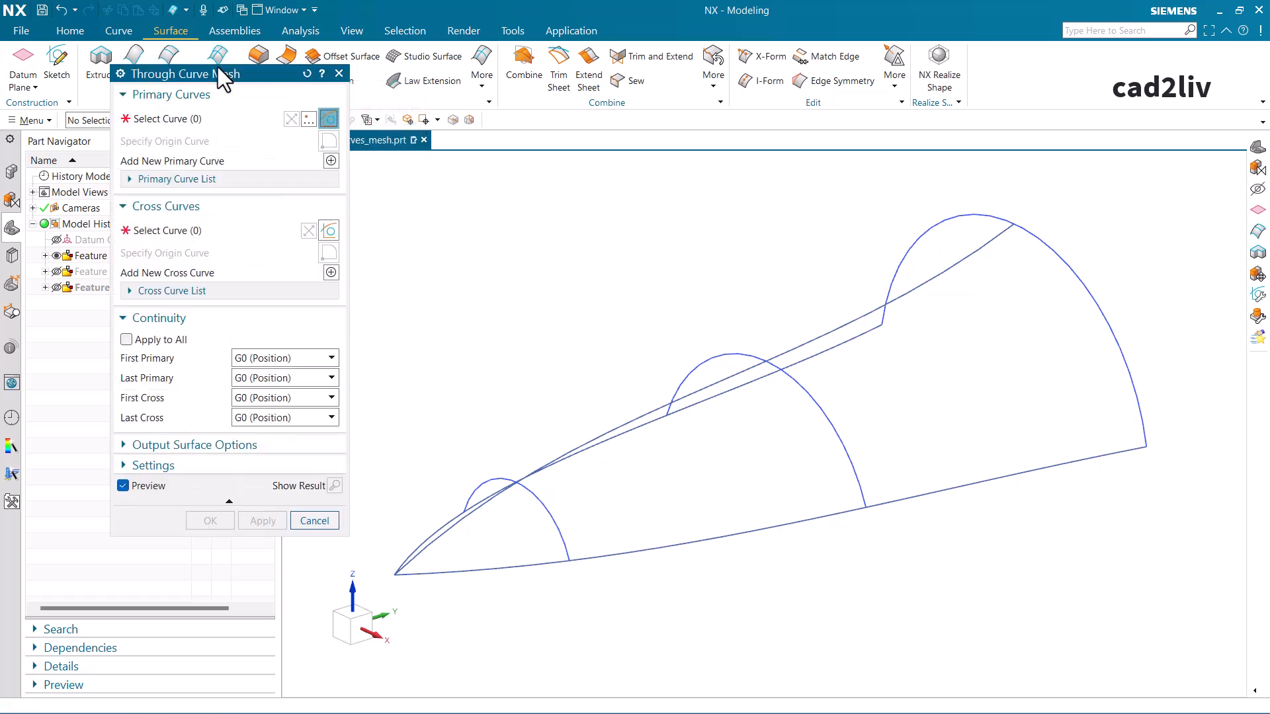
pyautogui.moveTo(228, 74); pyautogui.dragTo(213, 154)
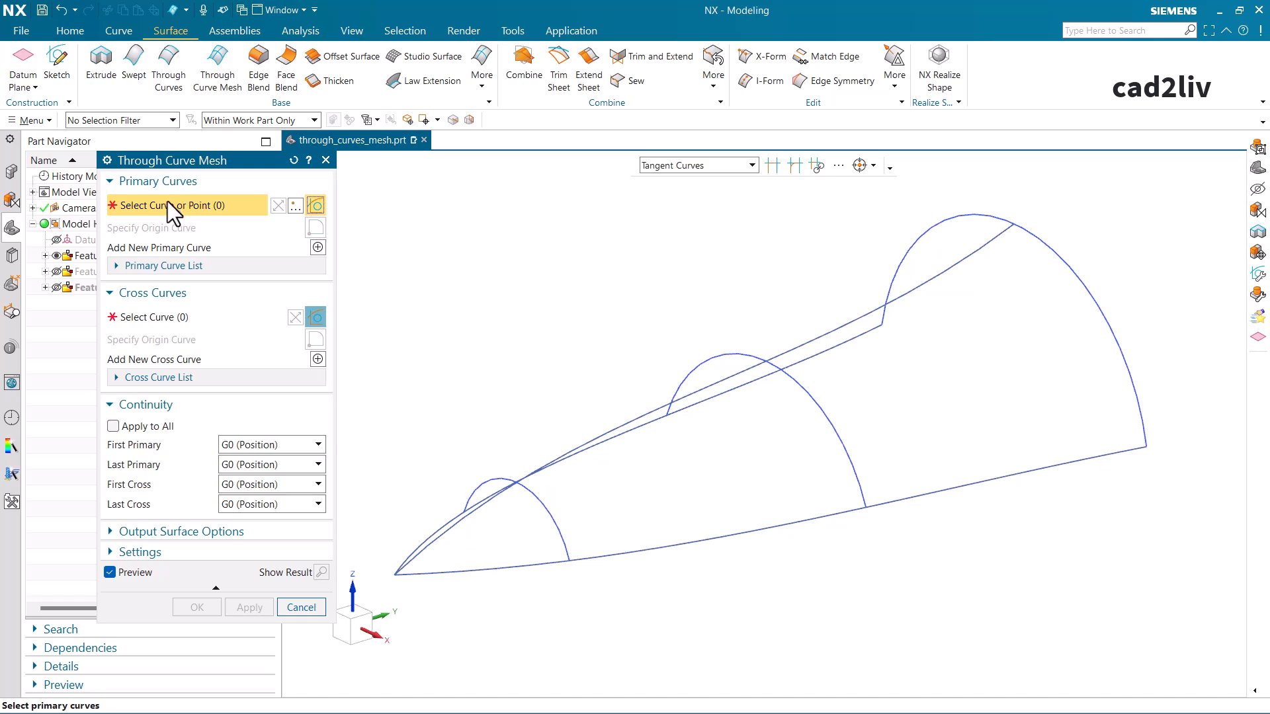
pyautogui.scroll(-3, 723, 305)
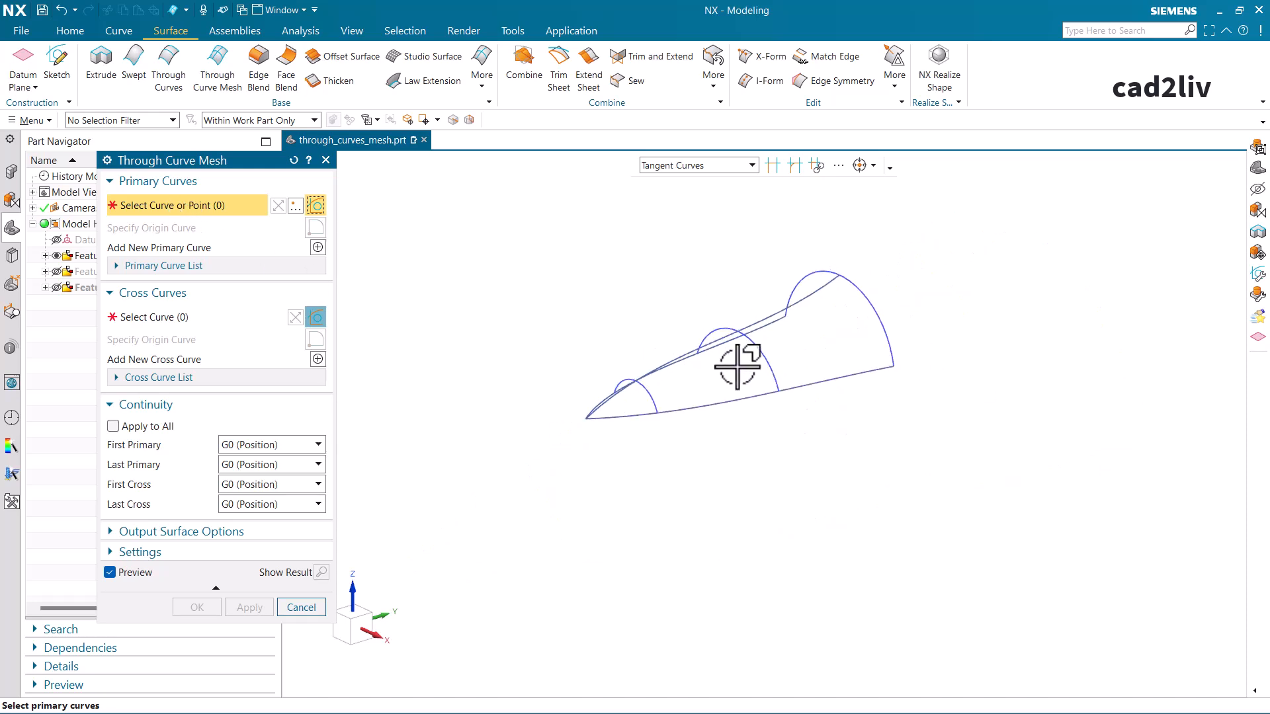
pyautogui.scroll(3, 723, 292)
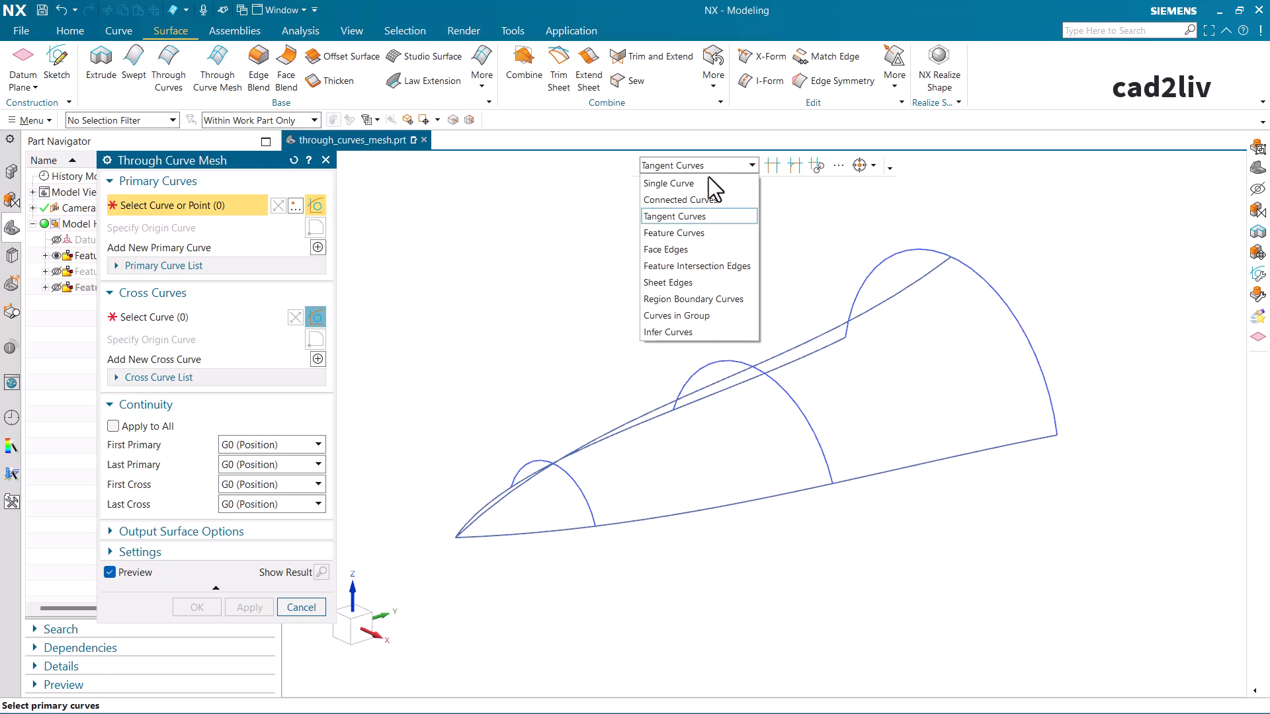
pyautogui.click(668, 180)
pyautogui.scroll(-2, 728, 344)
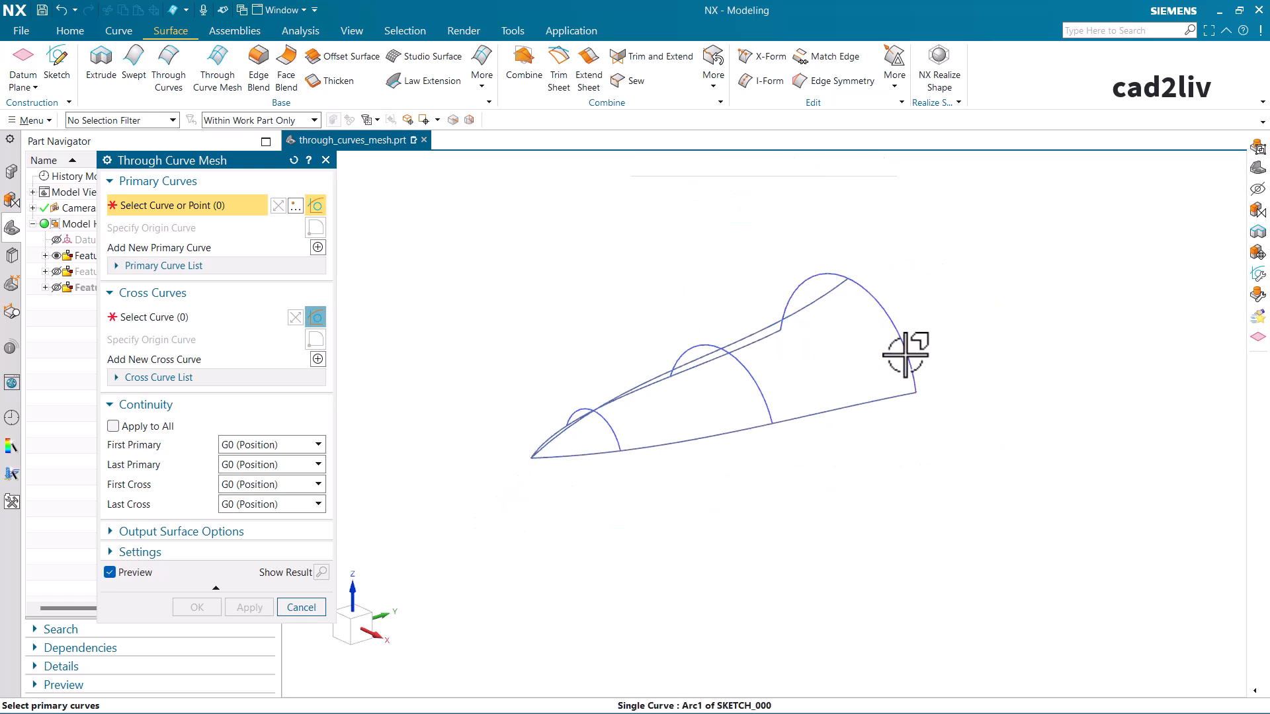
pyautogui.click(906, 346)
pyautogui.middleClick(871, 356)
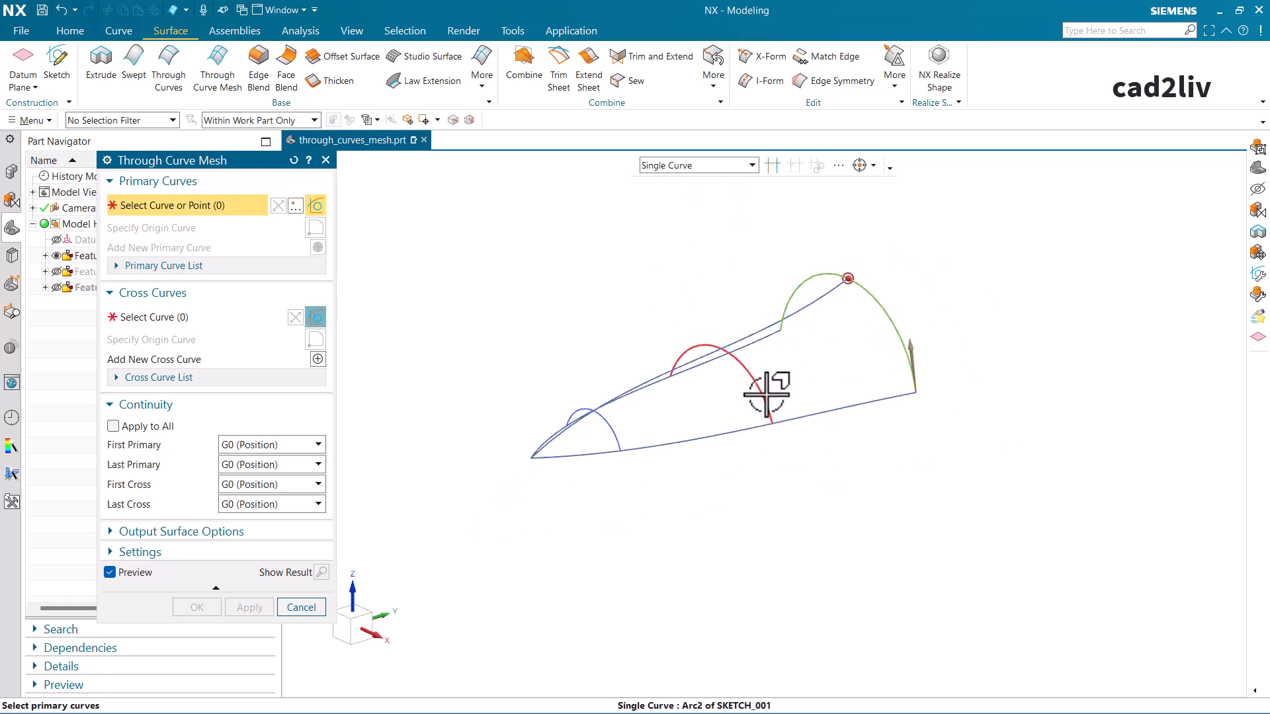
pyautogui.click(794, 391)
pyautogui.scroll(2, 807, 403)
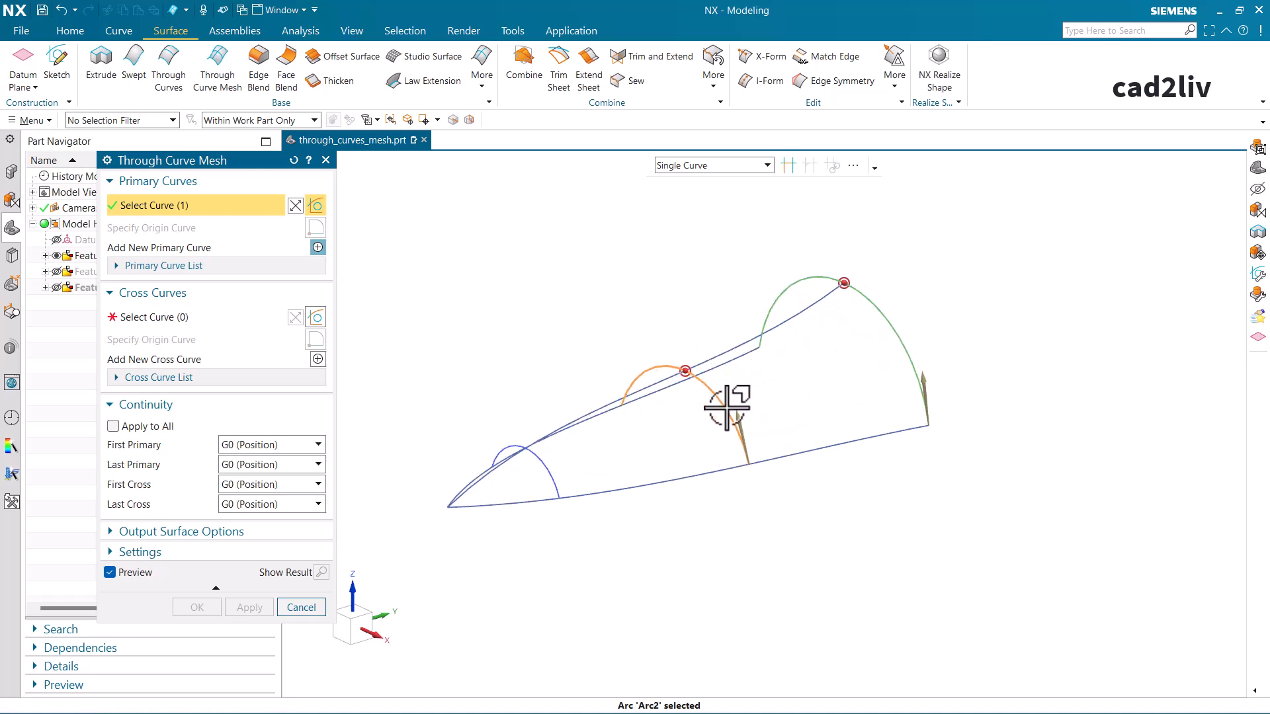
# Review each entry in the primary curve list and check the arcs' direction arrows in the model.
pyautogui.click(277, 267)
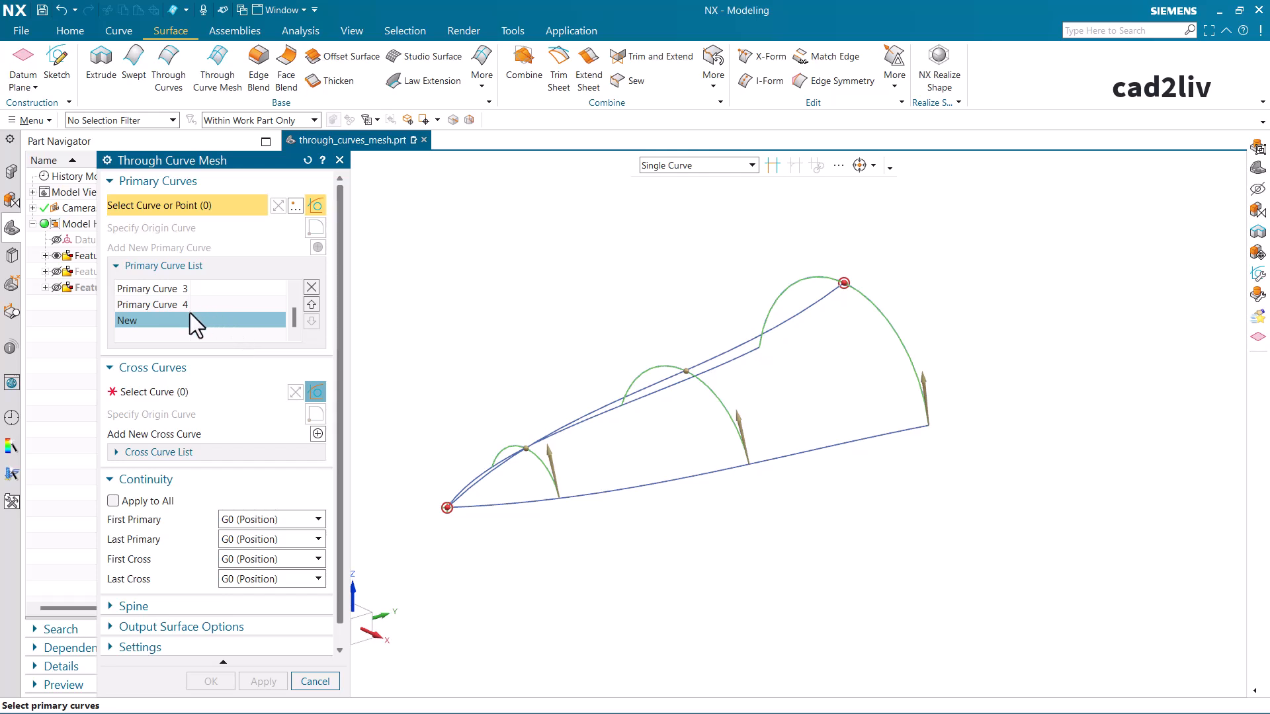
pyautogui.scroll(2, 187, 315)
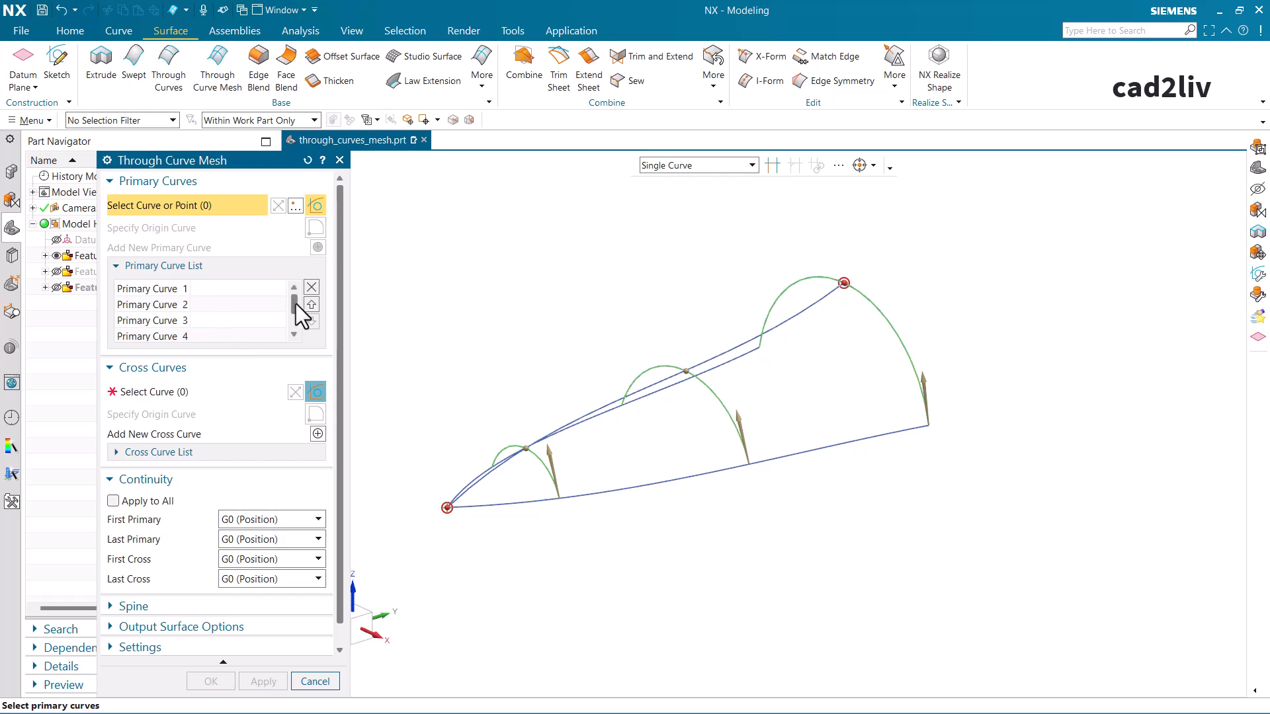
pyautogui.moveTo(215, 151); pyautogui.dragTo(215, 73)
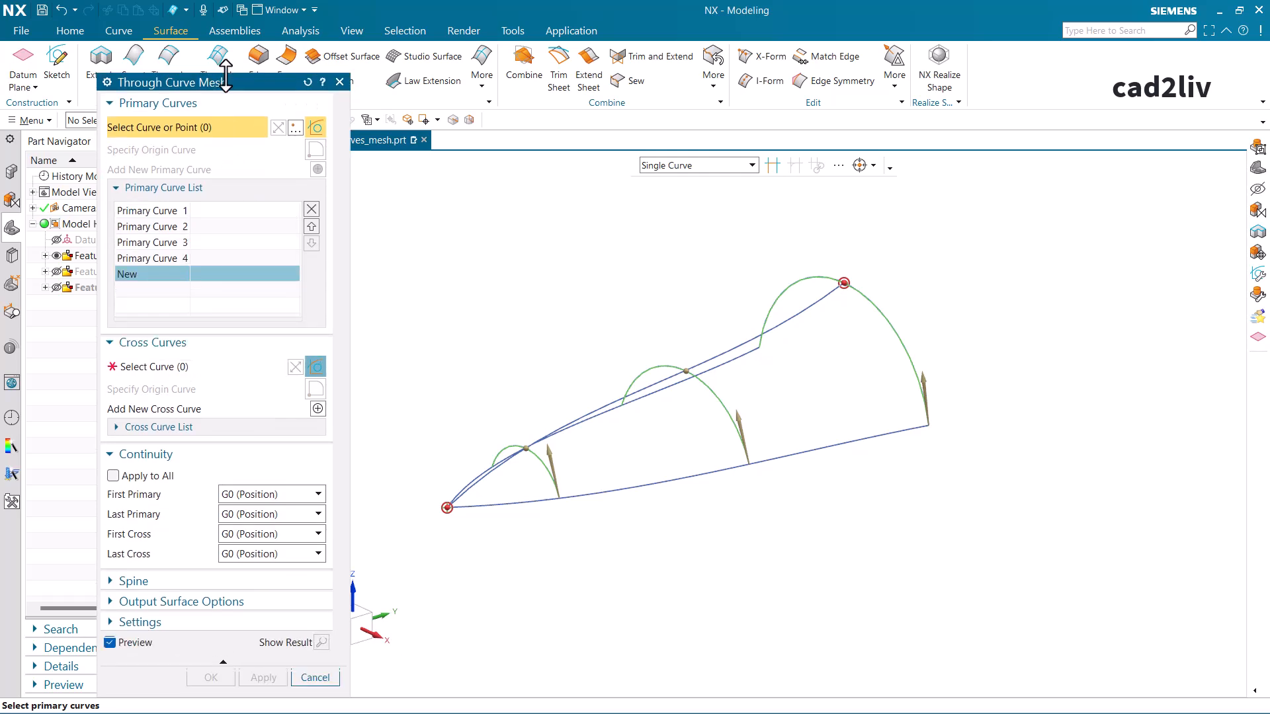
pyautogui.click(182, 211)
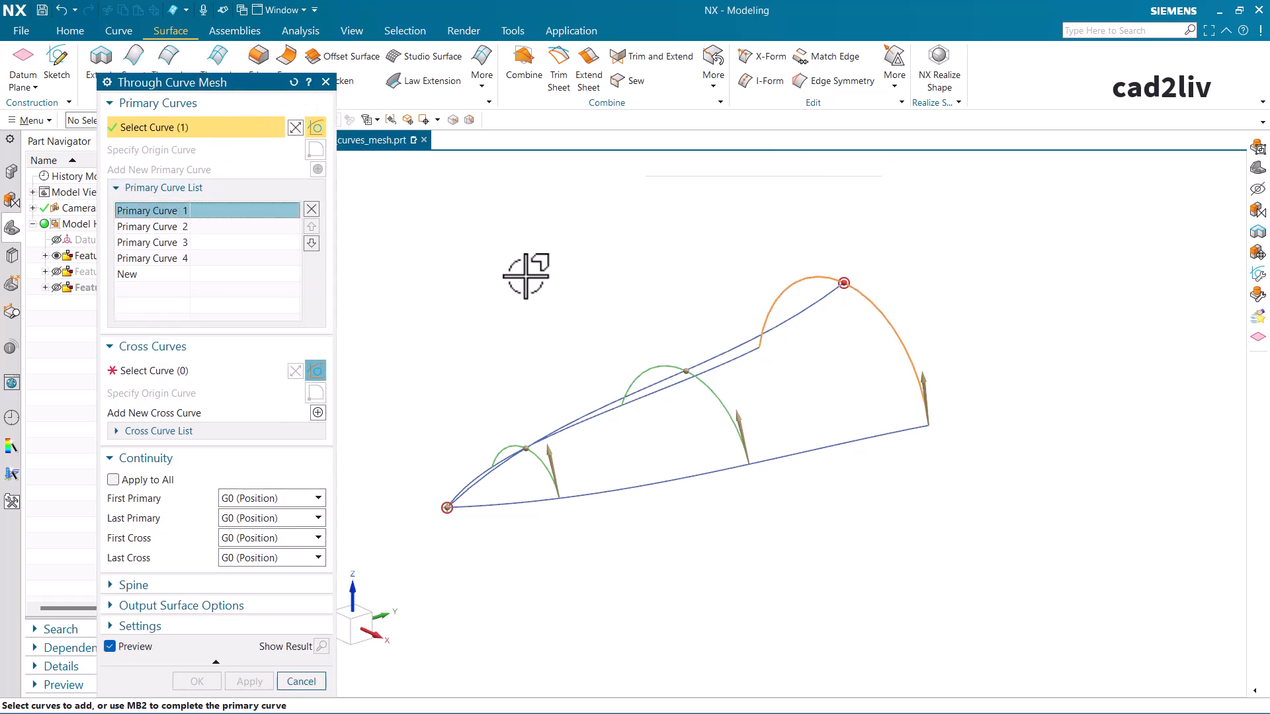
pyautogui.click(173, 226)
pyautogui.click(182, 244)
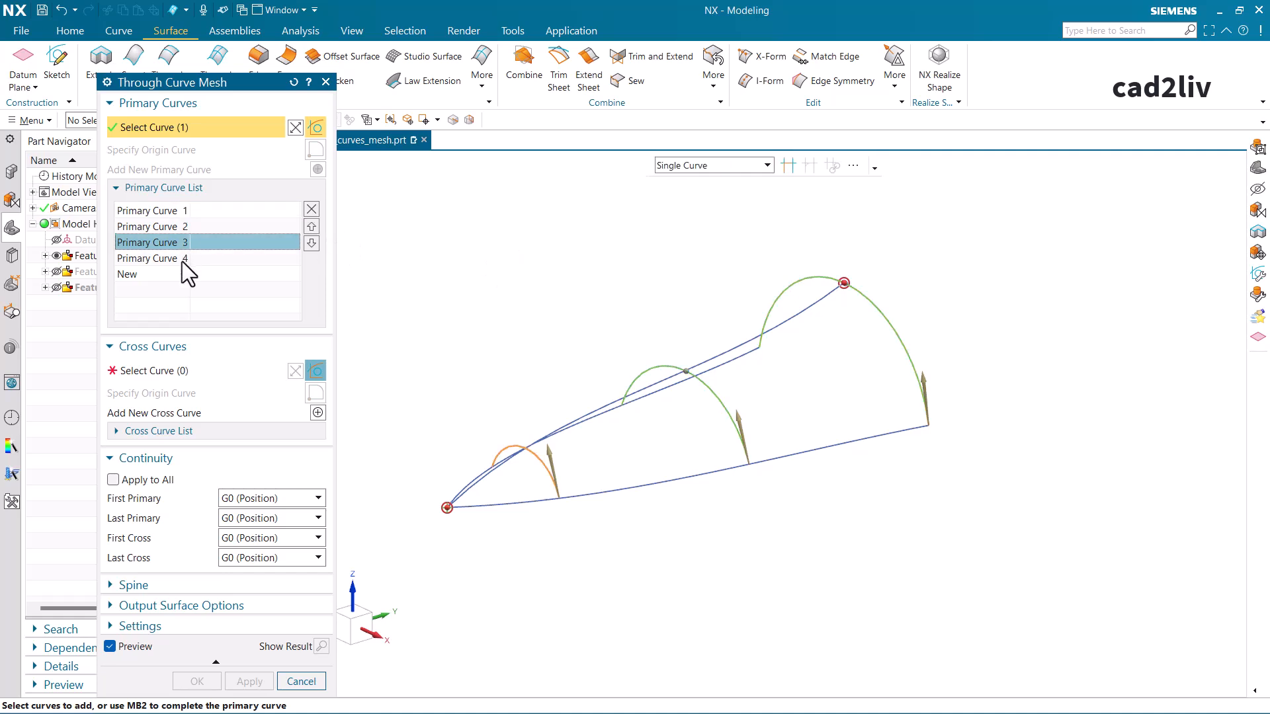
pyautogui.click(182, 261)
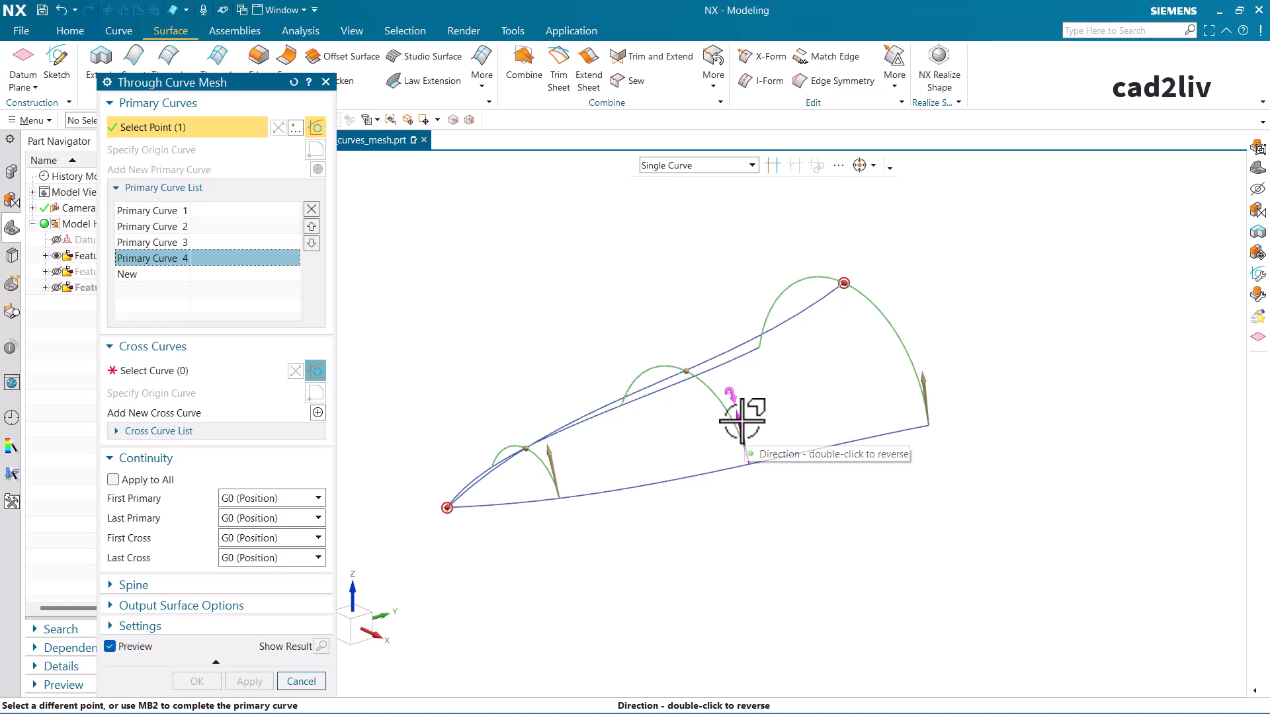
pyautogui.doubleClick(634, 365)
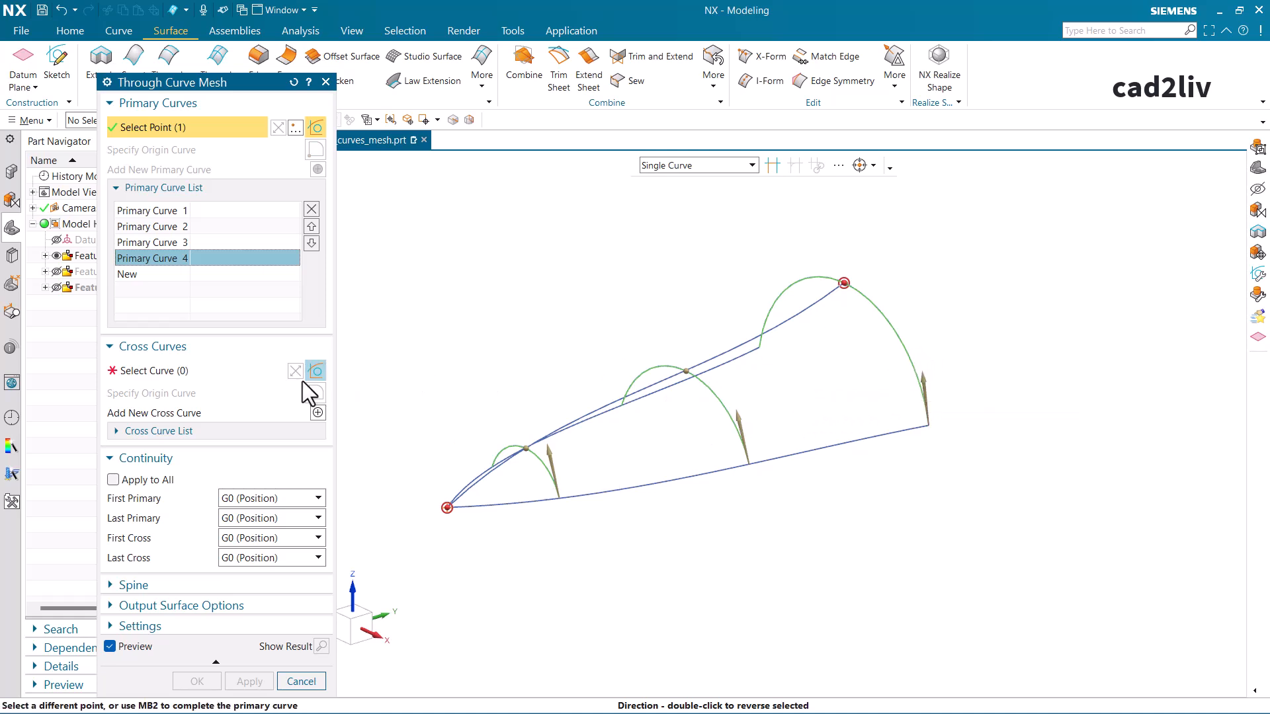
# Define the lower outer spline and the middle spline as the first two cross curves of the mesh.
pyautogui.click(213, 378)
pyautogui.scroll(-2, 652, 328)
pyautogui.scroll(2, 622, 389)
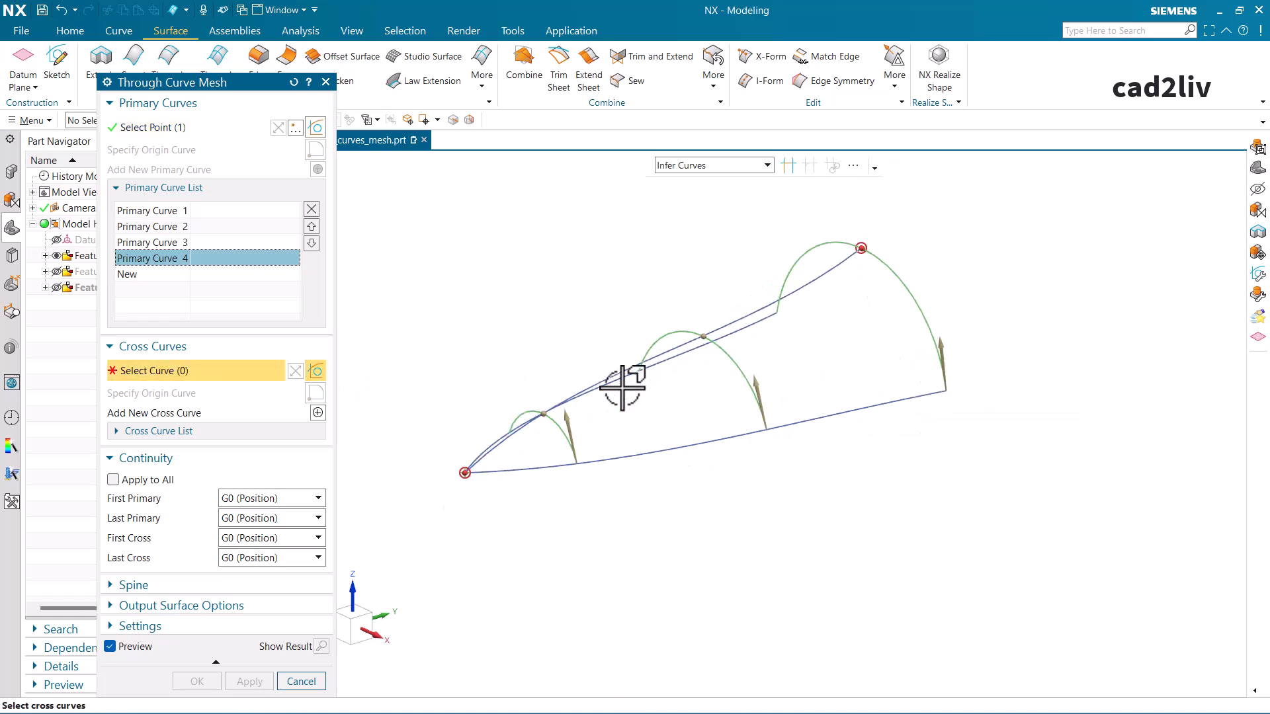
pyautogui.moveTo(606, 366); pyautogui.dragTo(619, 389, button='middle')
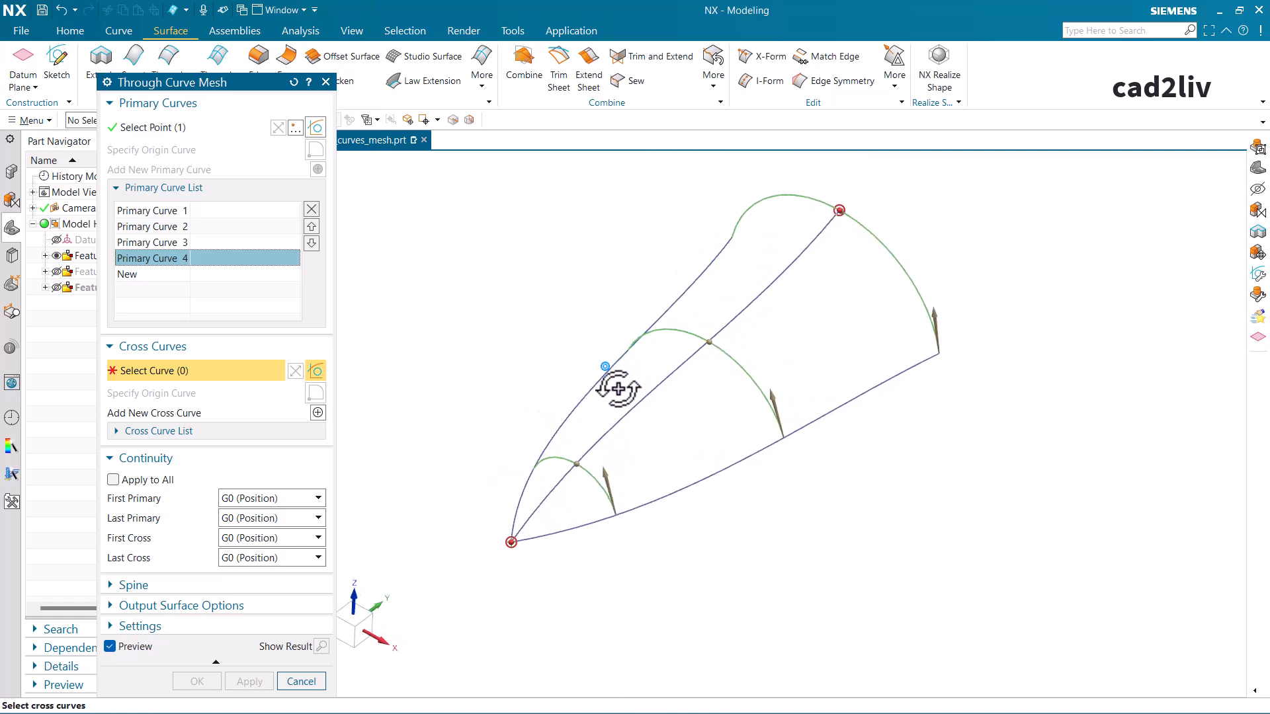
pyautogui.click(570, 539)
pyautogui.middleClick(592, 542)
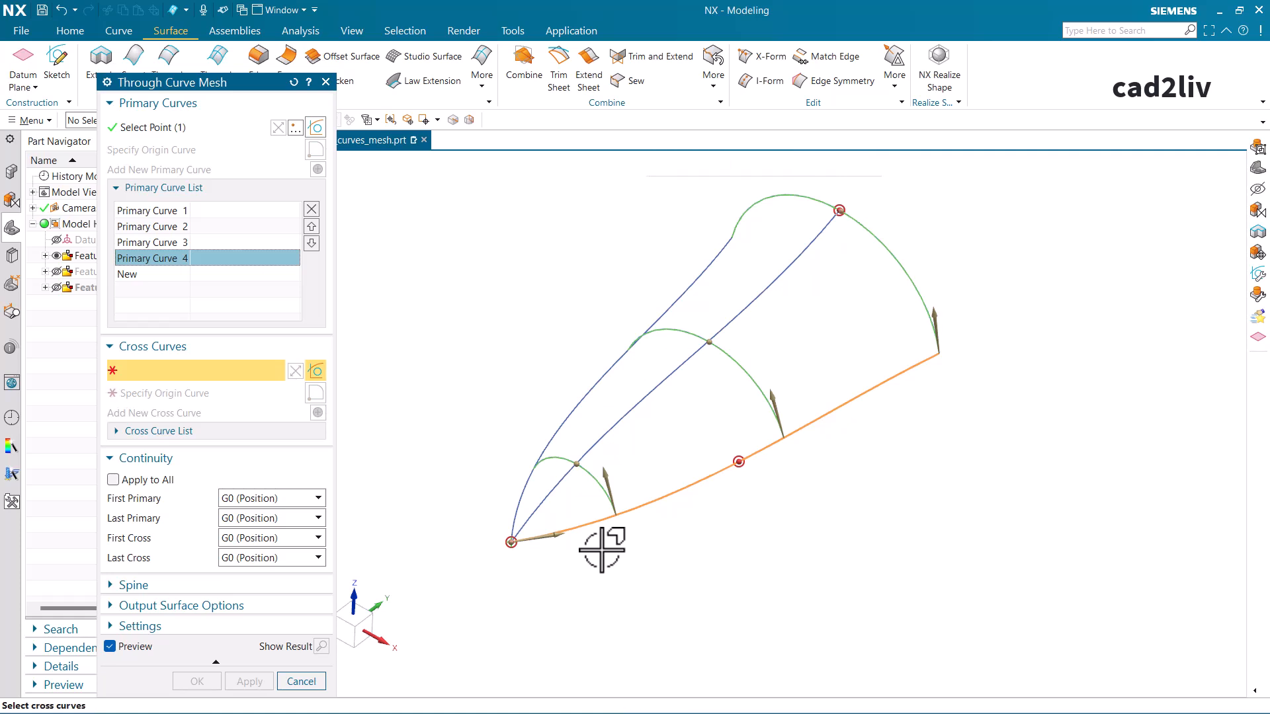
pyautogui.click(547, 498)
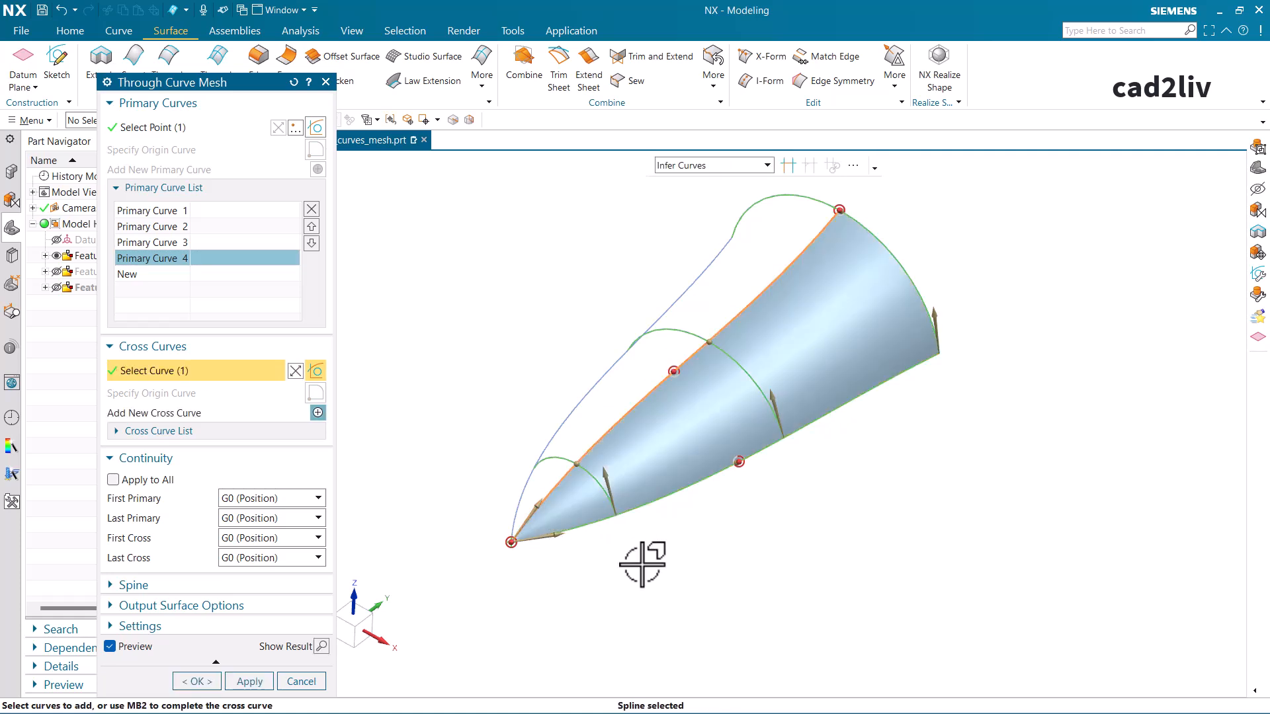
# Add the remaining outer spline on the far side as the third cross curve and create the mesh surface.
pyautogui.moveTo(667, 431); pyautogui.dragTo(573, 450, button='middle')
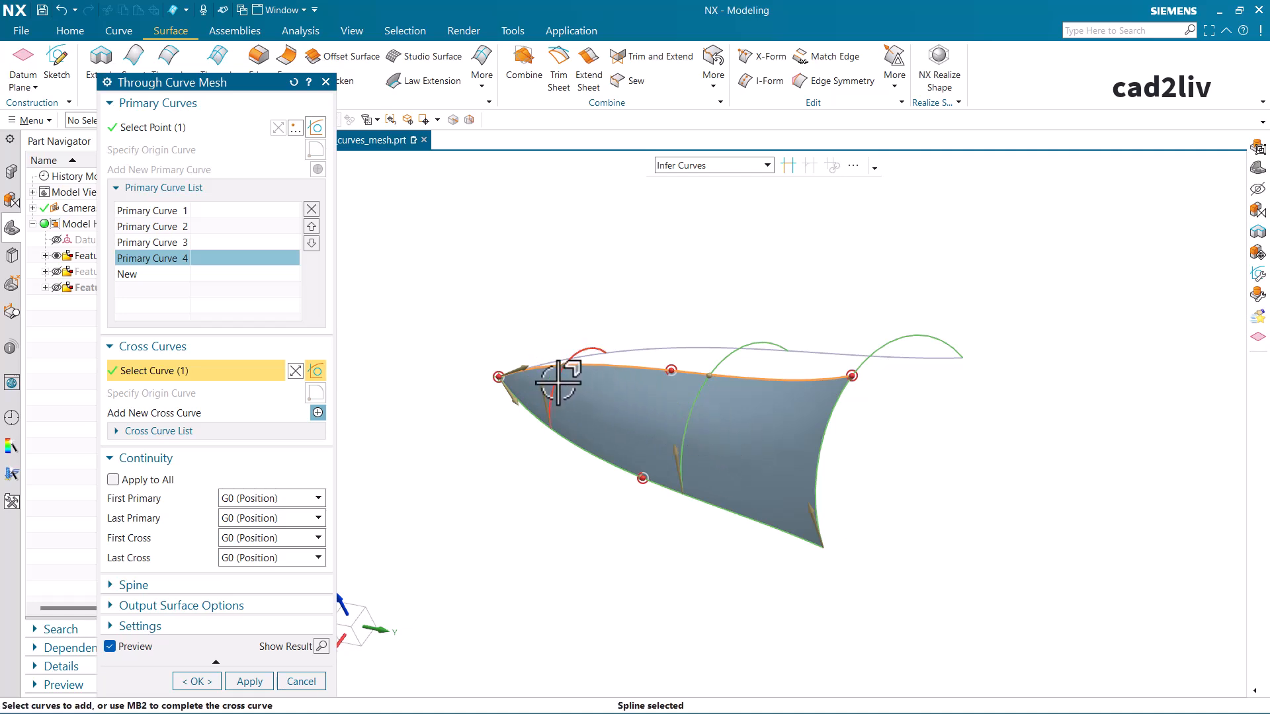
pyautogui.click(559, 382)
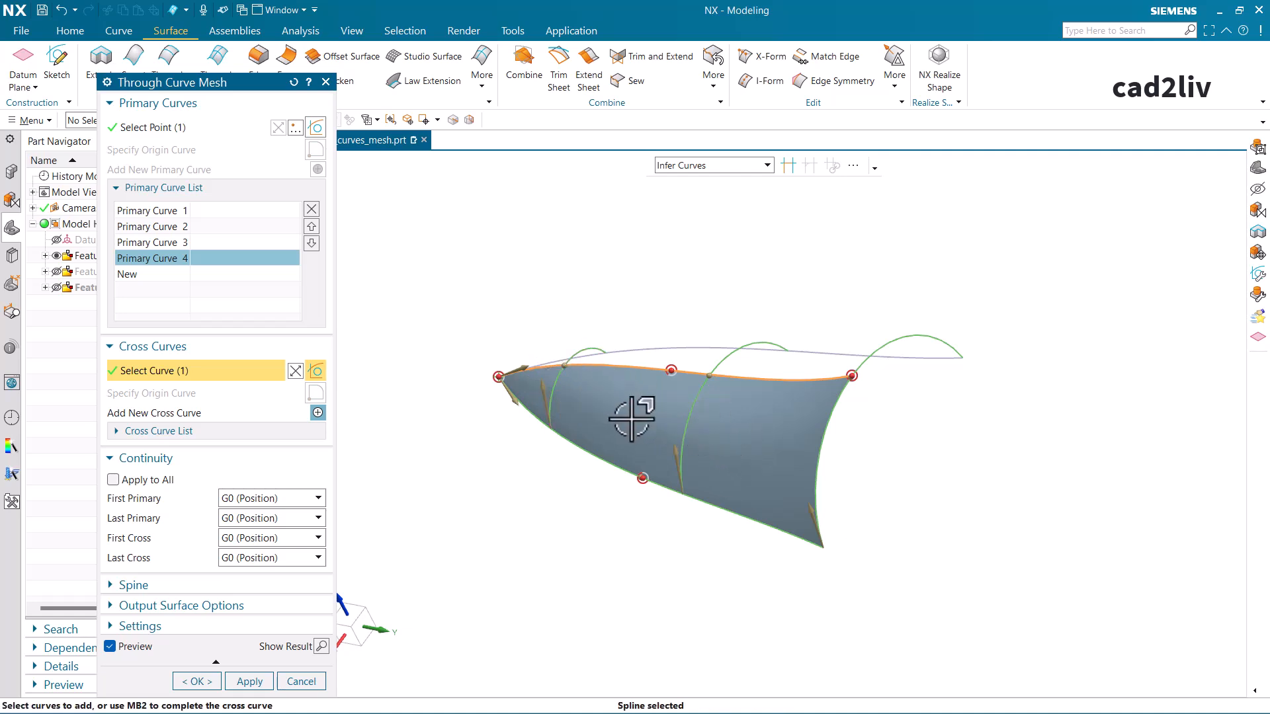
pyautogui.scroll(-3, 819, 435)
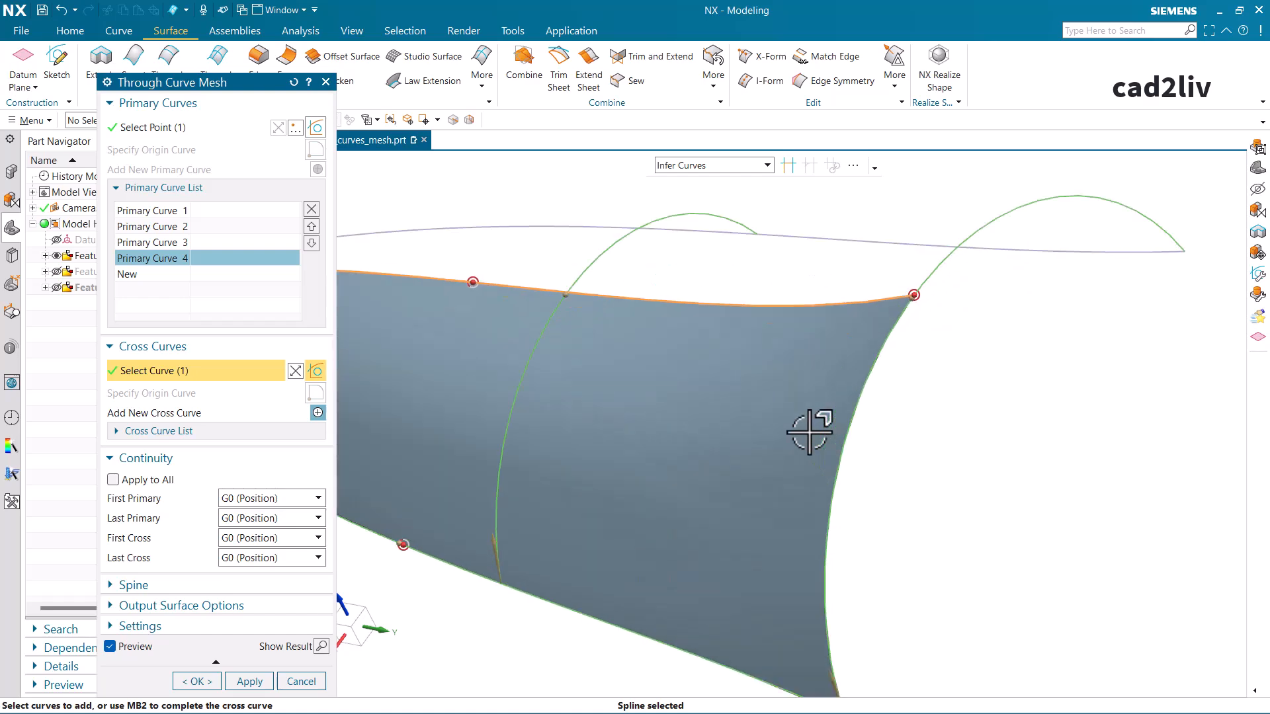
pyautogui.moveTo(810, 432); pyautogui.dragTo(714, 467, button='middle')
pyautogui.scroll(3, 714, 467)
pyautogui.moveTo(709, 405); pyautogui.dragTo(720, 354, button='middle')
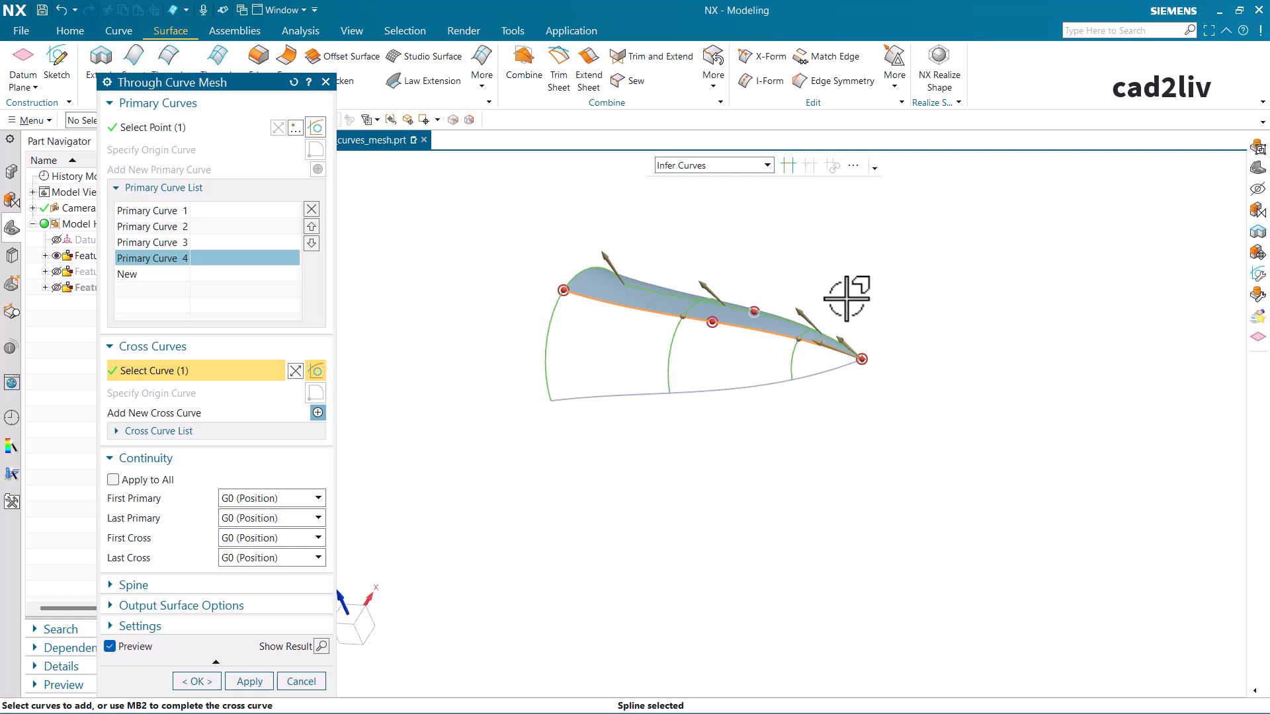
pyautogui.scroll(2, 611, 264)
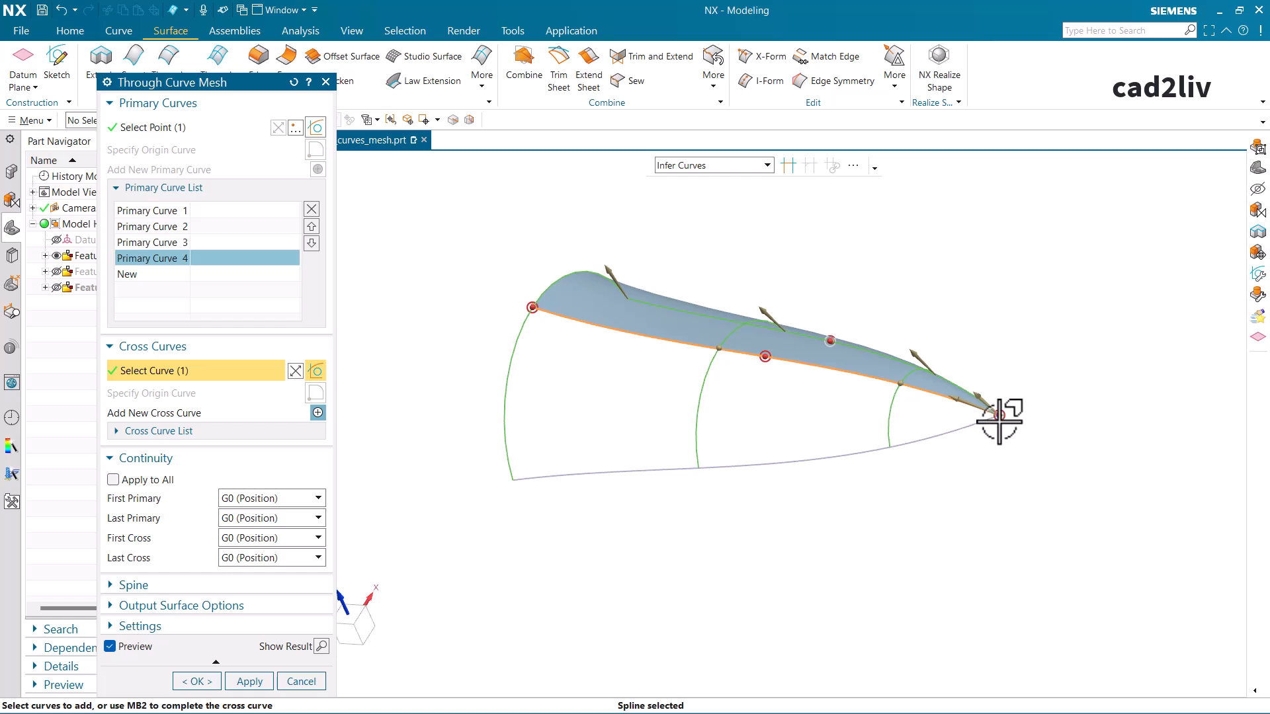
pyautogui.moveTo(999, 422); pyautogui.dragTo(992, 423, button='middle')
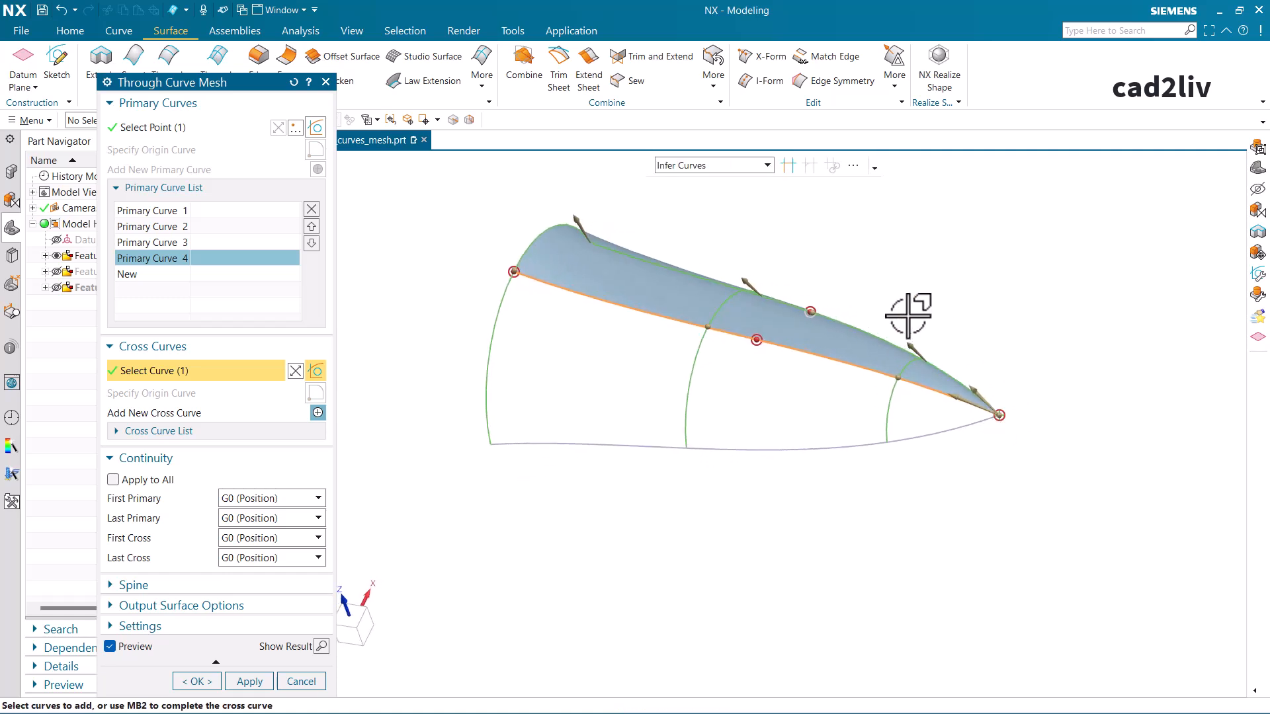
pyautogui.scroll(2, 913, 355)
pyautogui.scroll(-2, 912, 355)
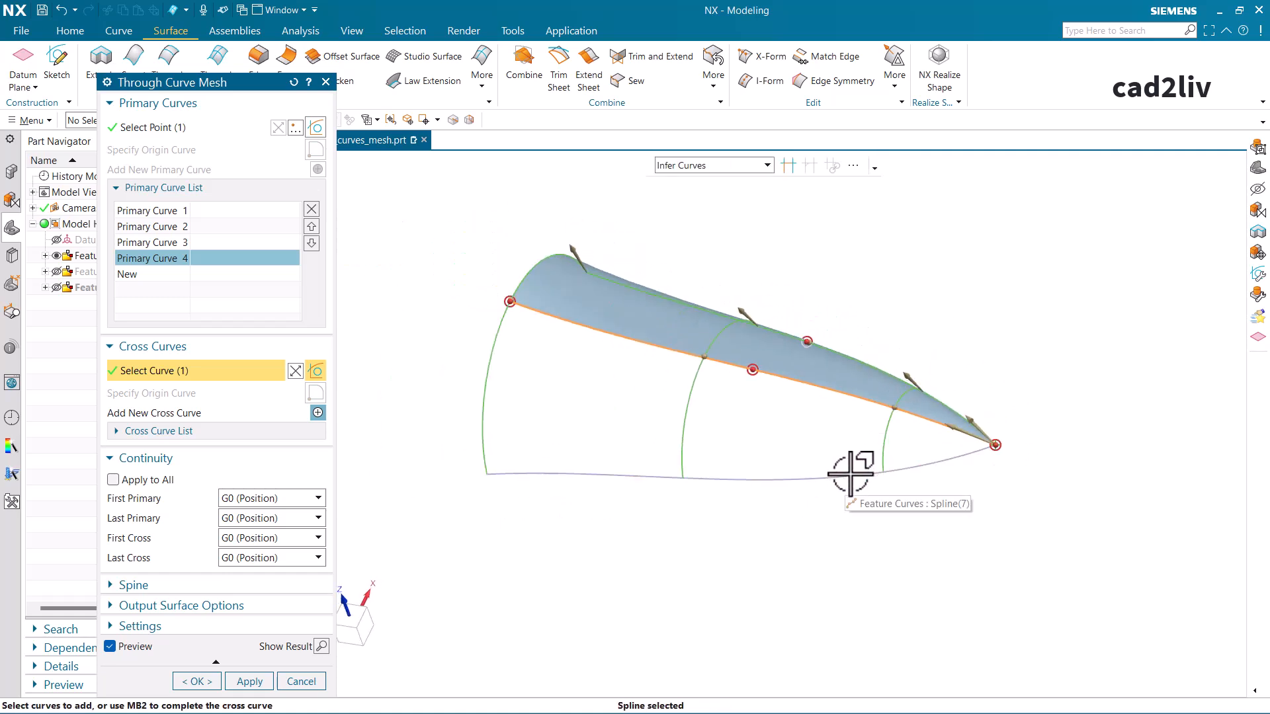
pyautogui.click(939, 465)
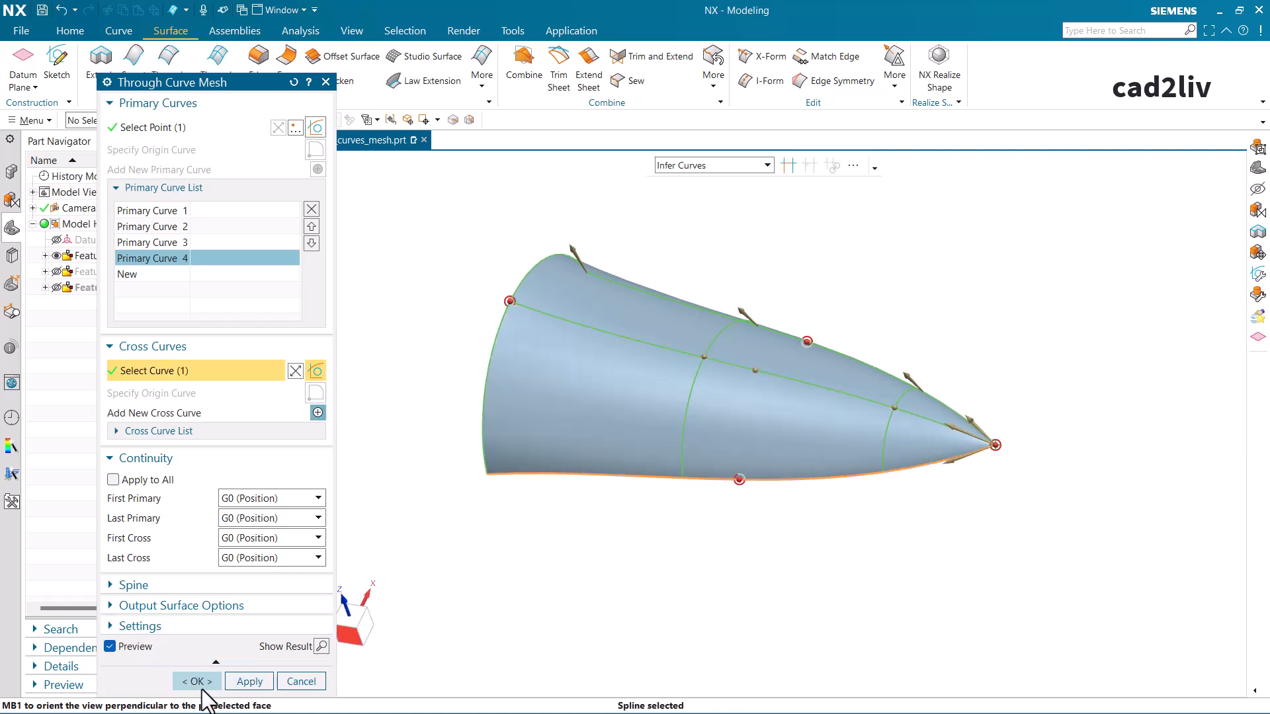
pyautogui.click(197, 682)
# Edit the Through Curve Mesh feature, remove the tip point (Primary Curve 4) from its primary curves and accept the change.
pyautogui.moveTo(695, 410); pyautogui.dragTo(532, 378, button='middle')
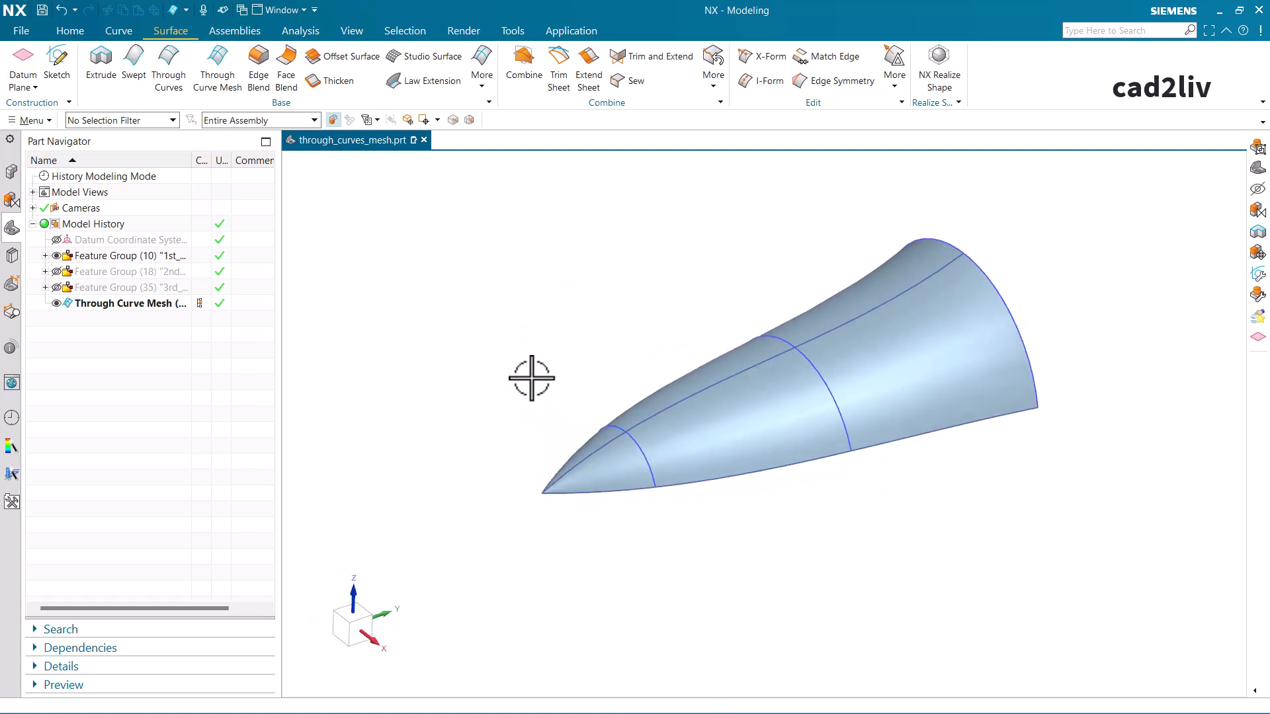
pyautogui.click(169, 304)
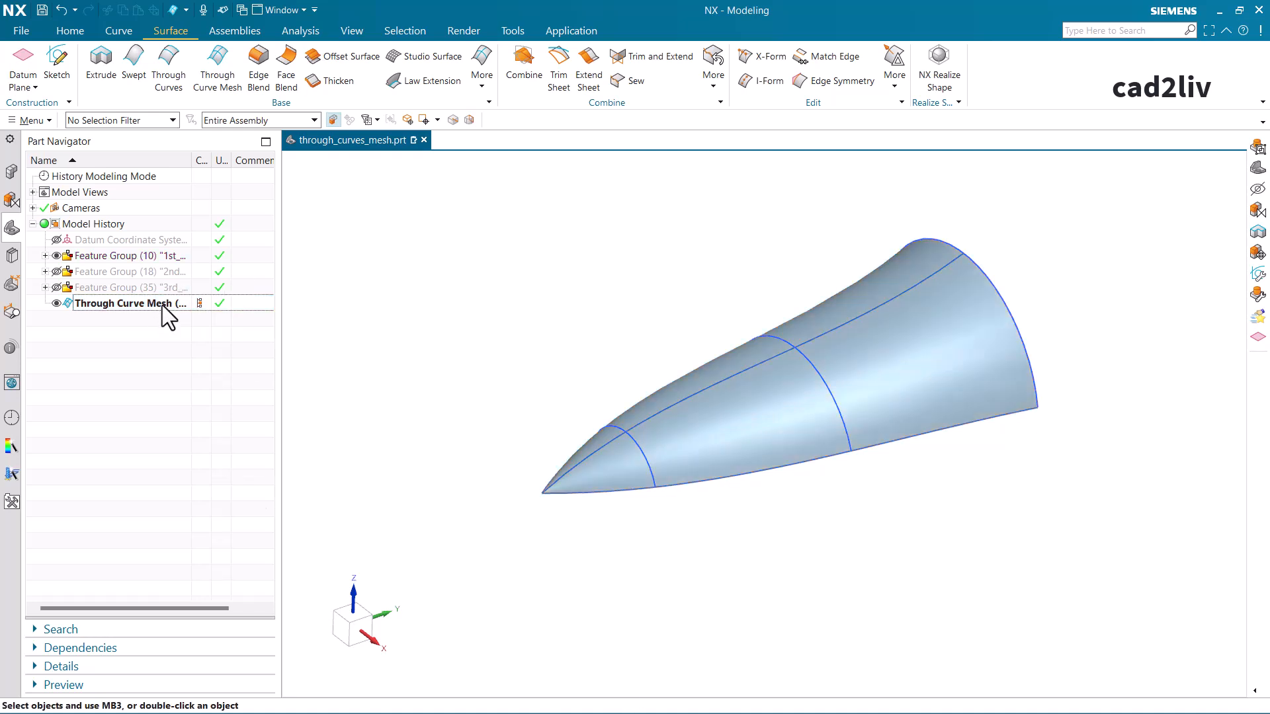
pyautogui.rightClick(162, 305)
pyautogui.click(244, 367)
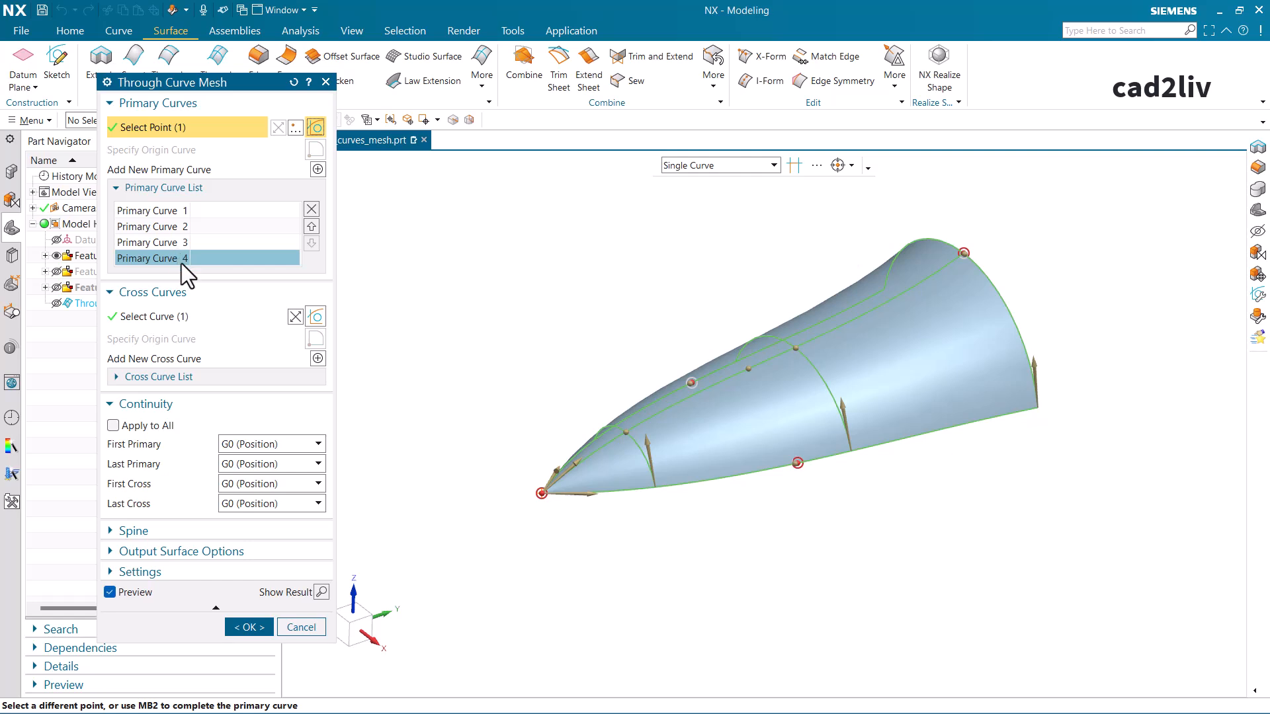
pyautogui.click(241, 251)
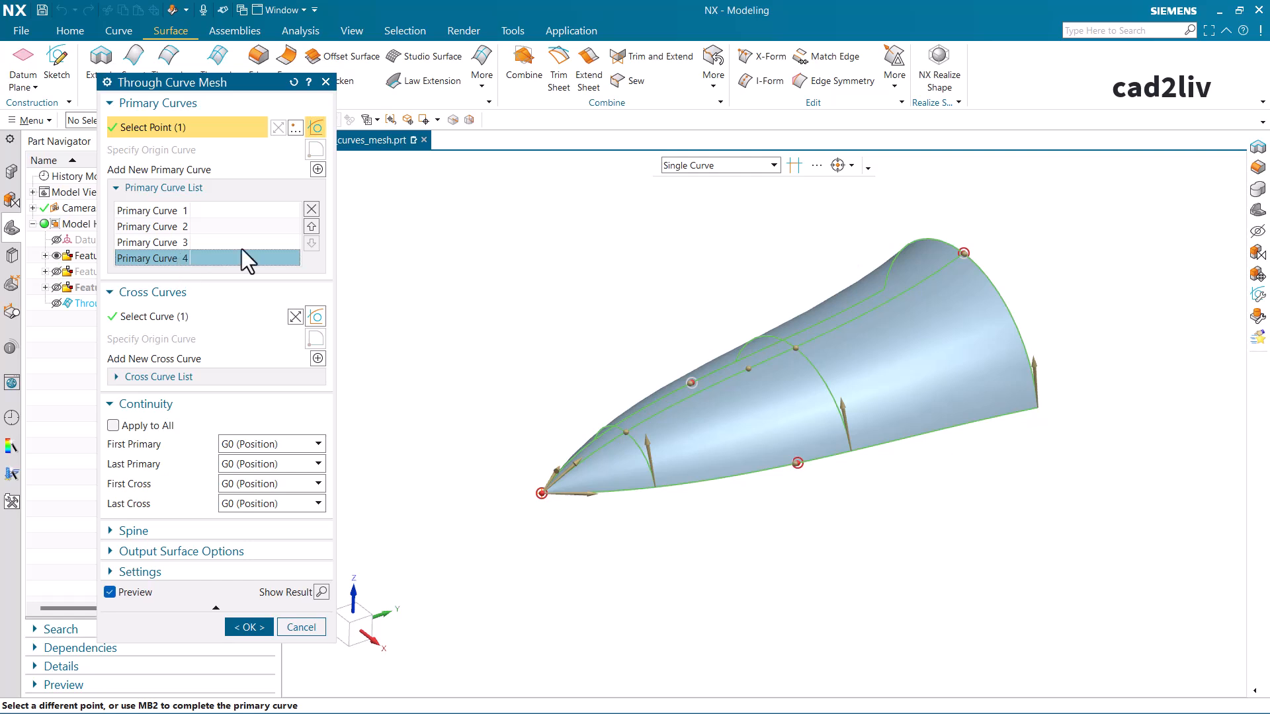
pyautogui.click(312, 208)
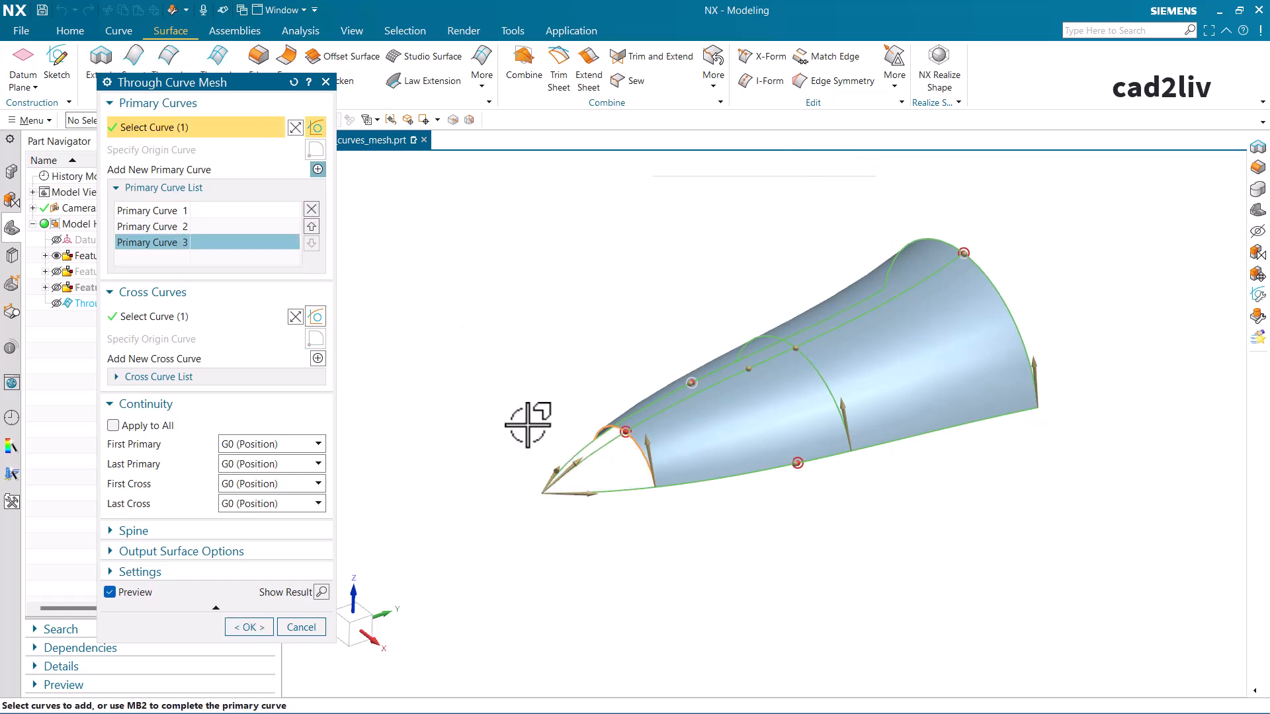
pyautogui.click(246, 628)
# Inspect the open front end of the surface and hide the first feature group containing the sketch curves.
pyautogui.moveTo(644, 436)
pyautogui.mouseDown(button='middle')
pyautogui.moveTo(674, 439)
pyautogui.moveTo(675, 422)
pyautogui.moveTo(647, 405)
pyautogui.moveTo(648, 434)
pyautogui.moveTo(635, 439)
pyautogui.mouseUp(button='middle')
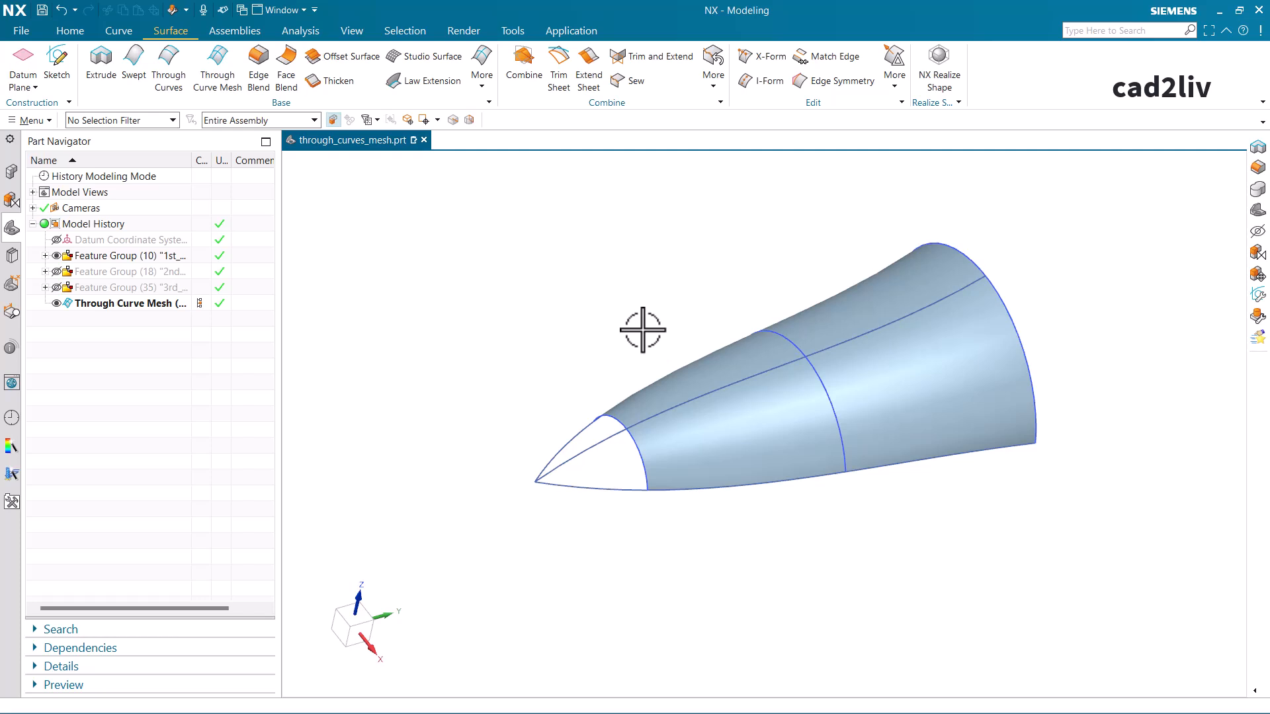
pyautogui.scroll(3, 642, 330)
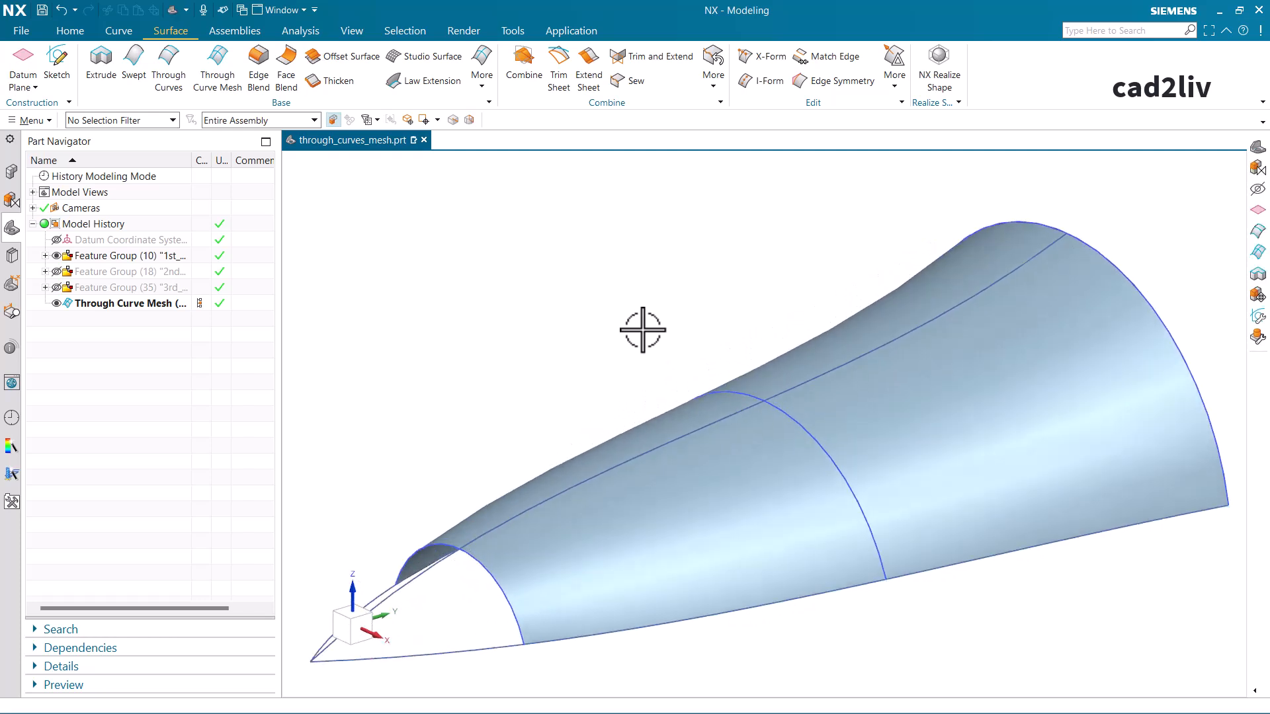
pyautogui.moveTo(643, 329); pyautogui.dragTo(654, 329, button='middle')
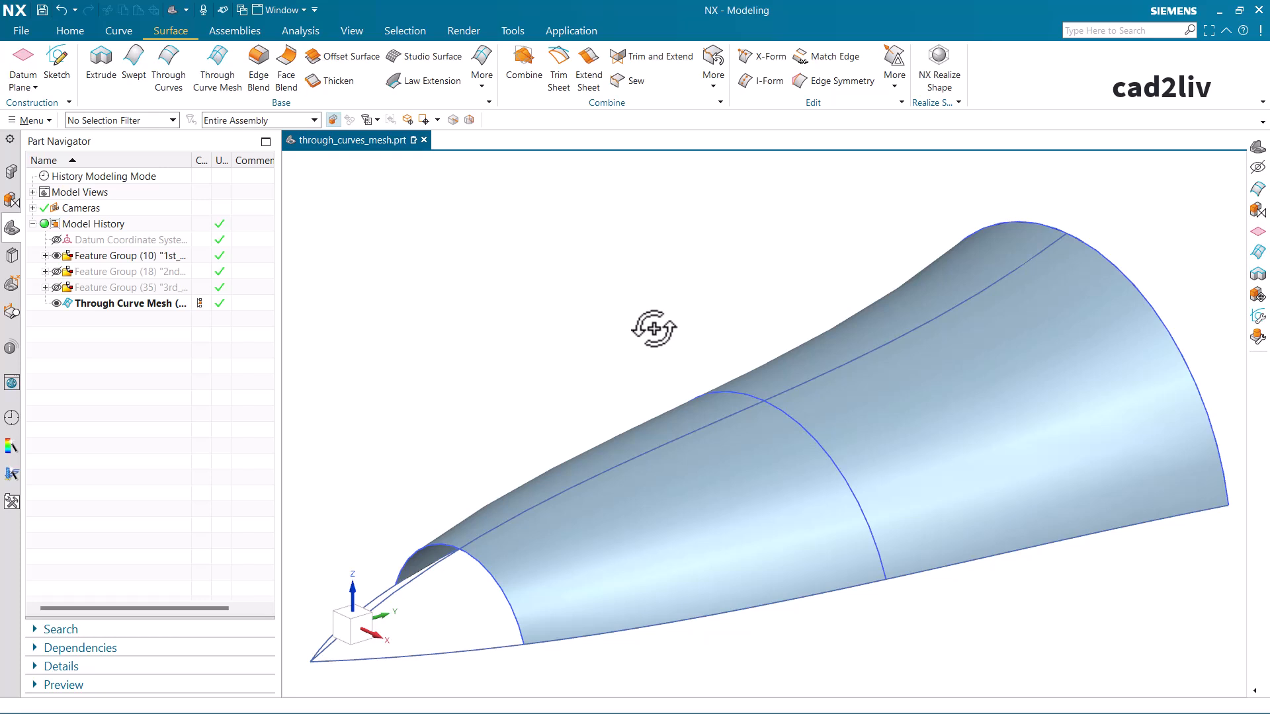
pyautogui.click(56, 256)
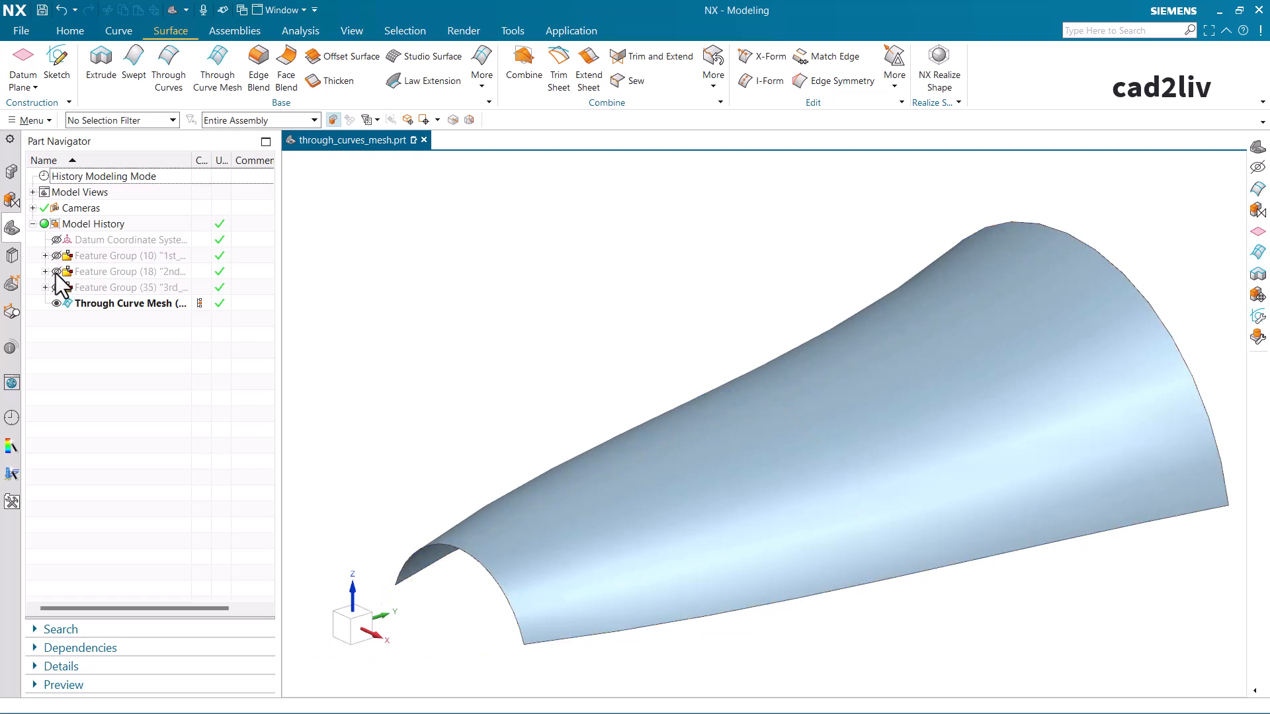
# Hide the Through Curve Mesh surface, show the second feature group and fit its four coloured sheets in the view.
pyautogui.click(57, 303)
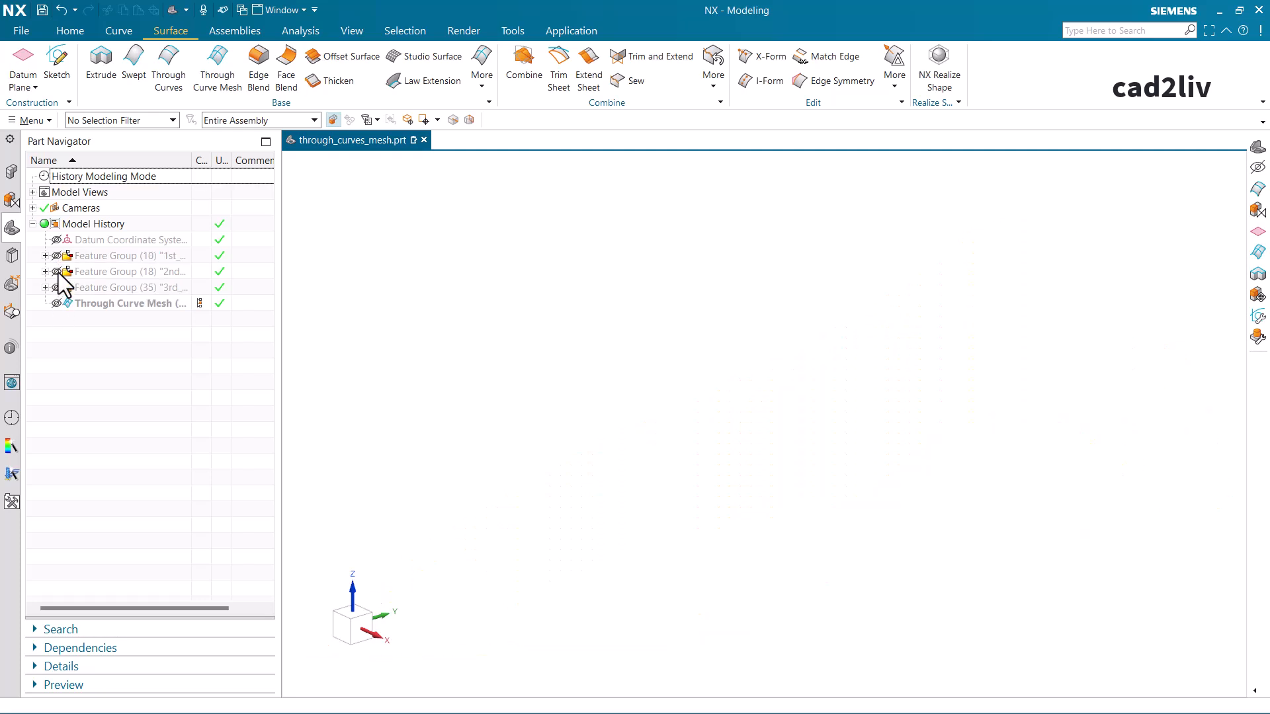
pyautogui.click(57, 272)
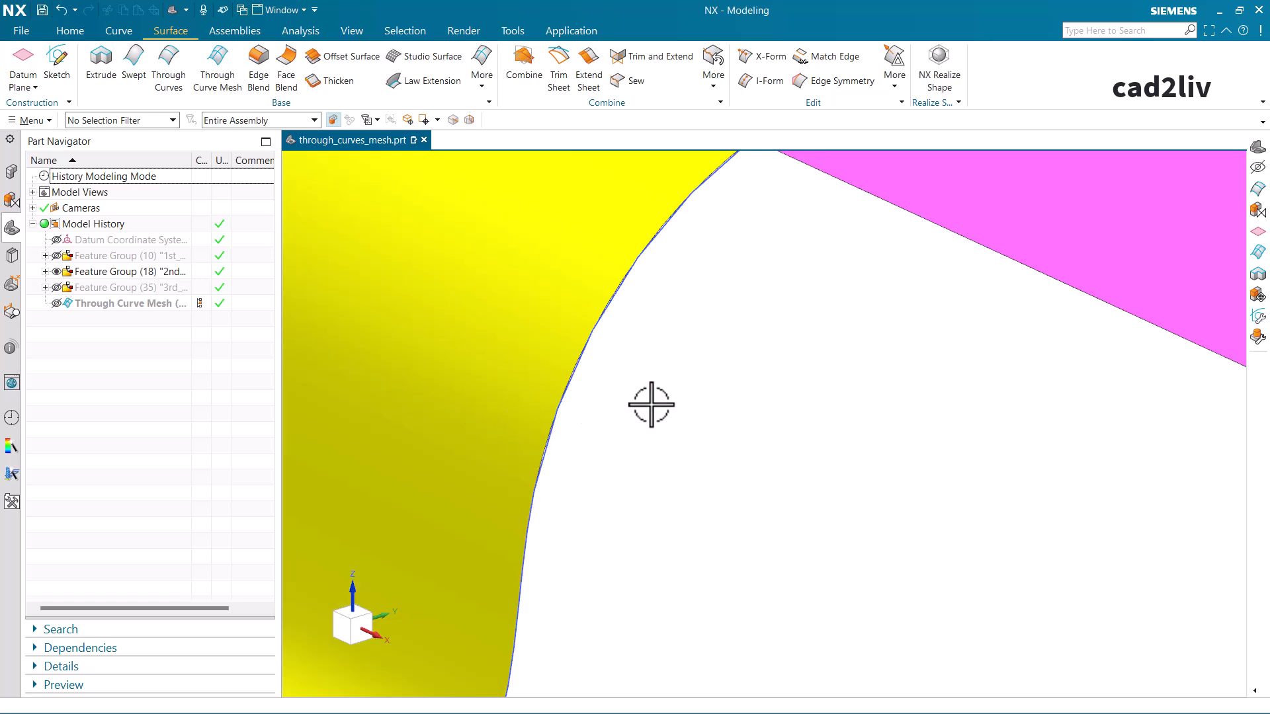
pyautogui.hotkey('ctrl', 'f')
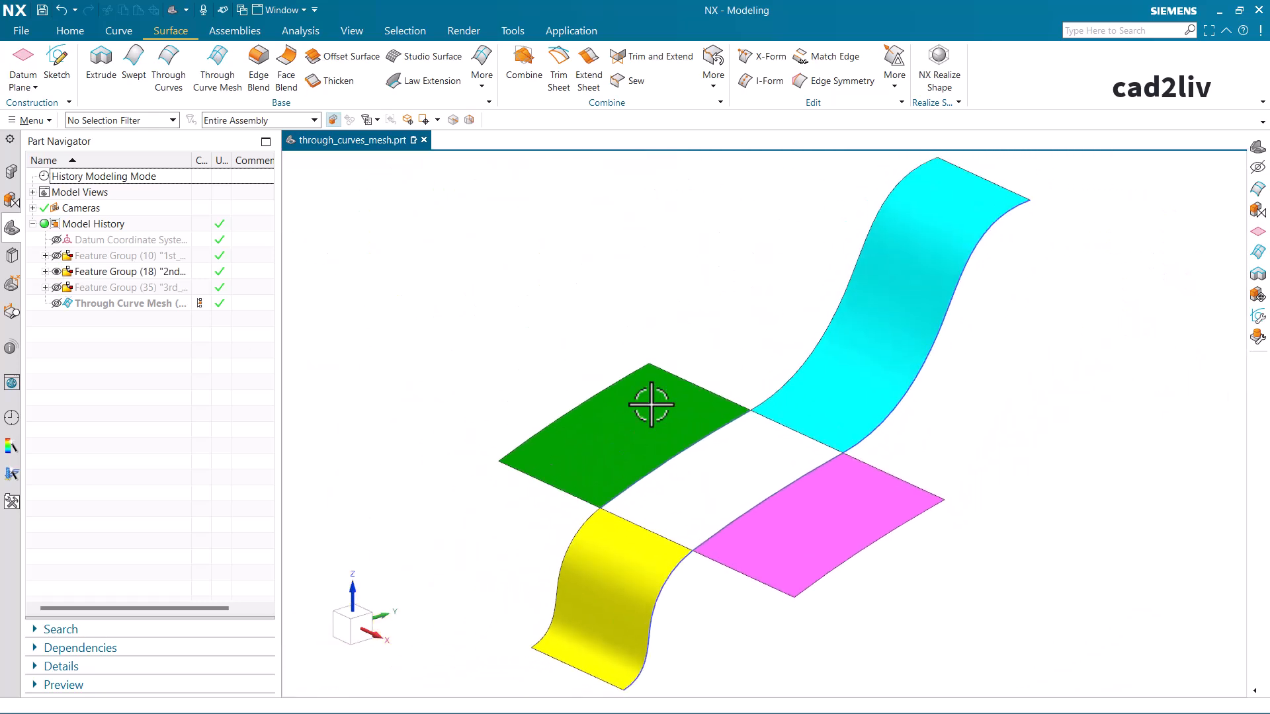
pyautogui.scroll(-1, 650, 363)
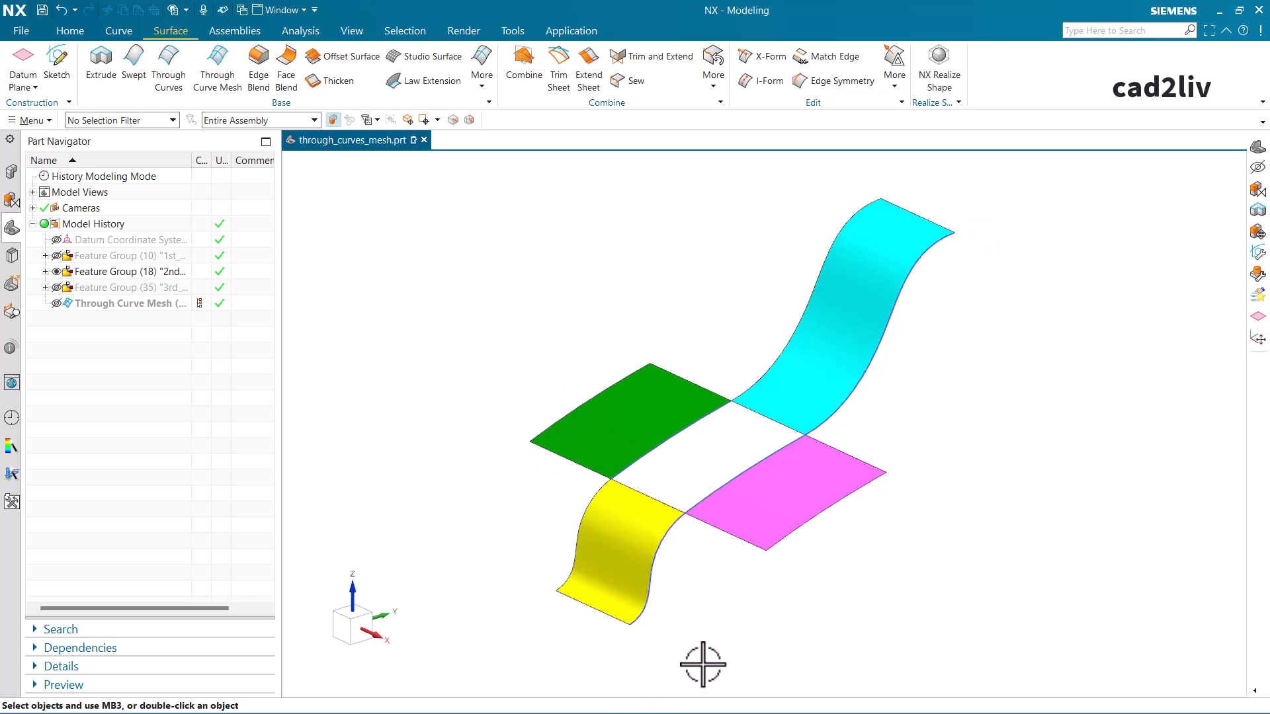
# Hide all curves in the model with Show and Hide, keeping the sheet bodies displayed.
pyautogui.hotkey('ctrl', 'w')
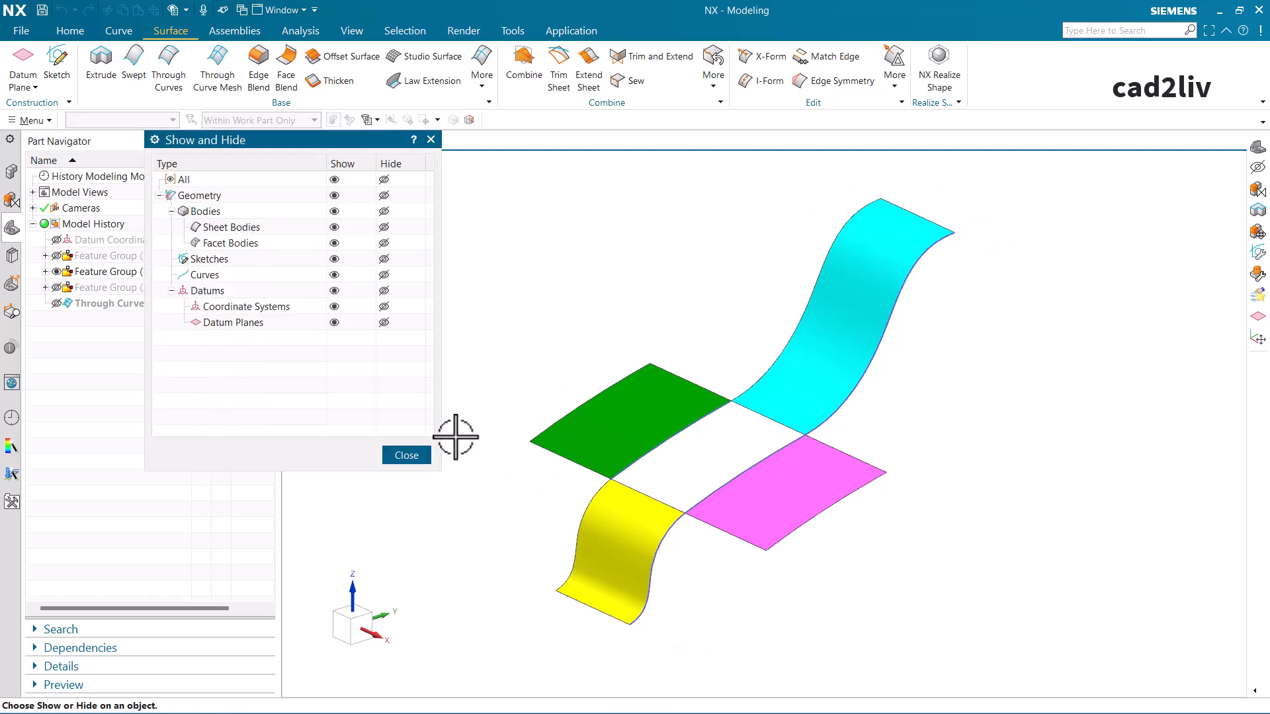
pyautogui.click(383, 274)
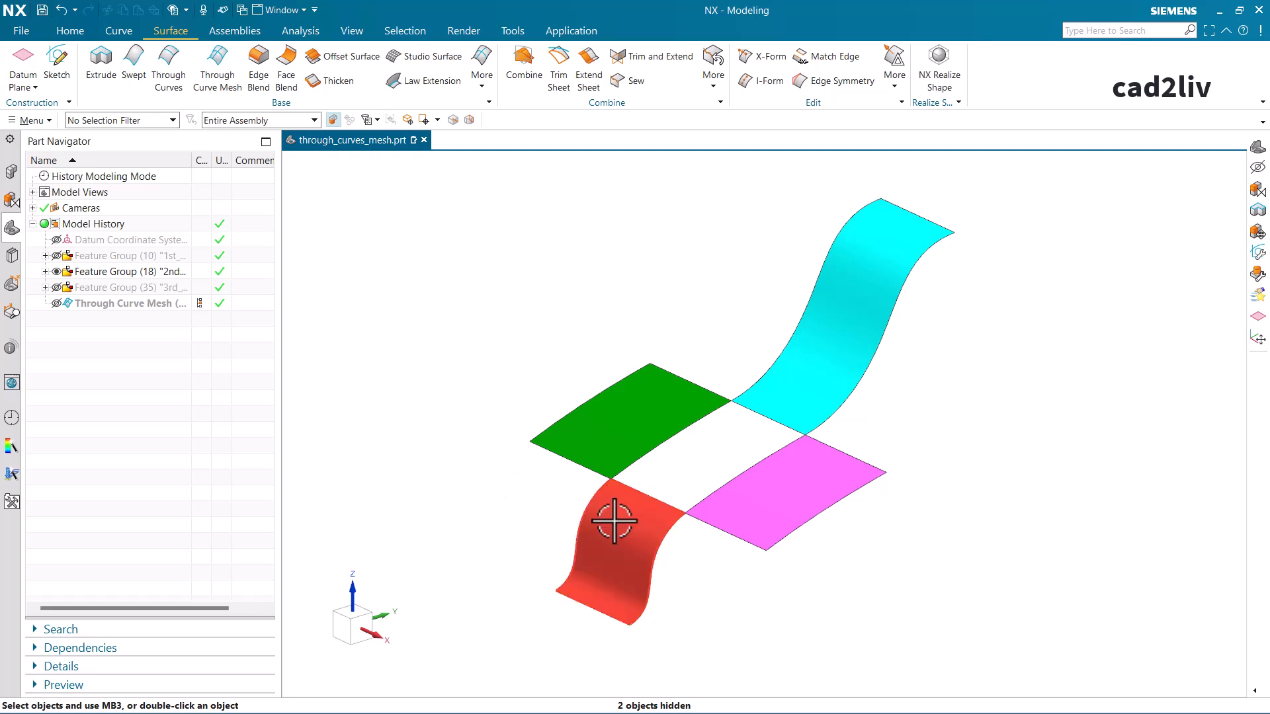
pyautogui.scroll(2, 615, 517)
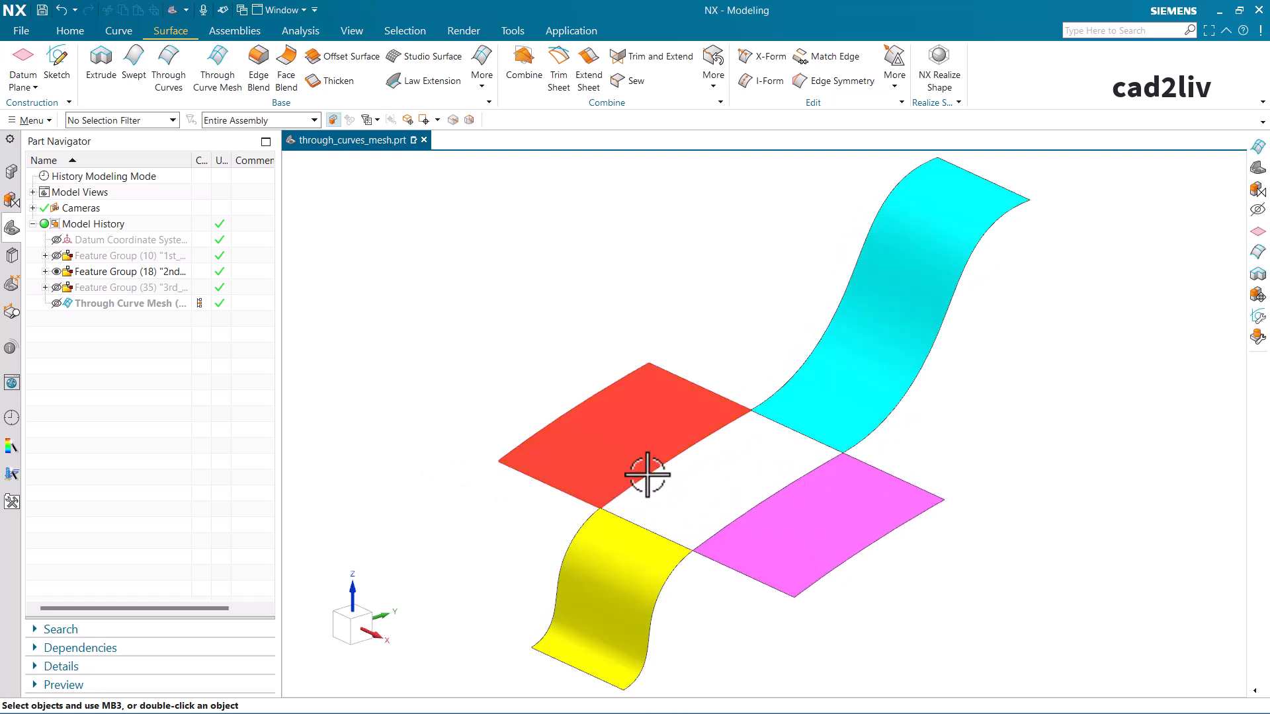
pyautogui.moveTo(811, 493)
pyautogui.mouseDown(button='middle')
pyautogui.moveTo(836, 499)
pyautogui.moveTo(850, 482)
pyautogui.moveTo(831, 419)
pyautogui.moveTo(834, 496)
pyautogui.moveTo(816, 510)
pyautogui.moveTo(834, 487)
pyautogui.moveTo(823, 491)
pyautogui.mouseUp(button='middle')
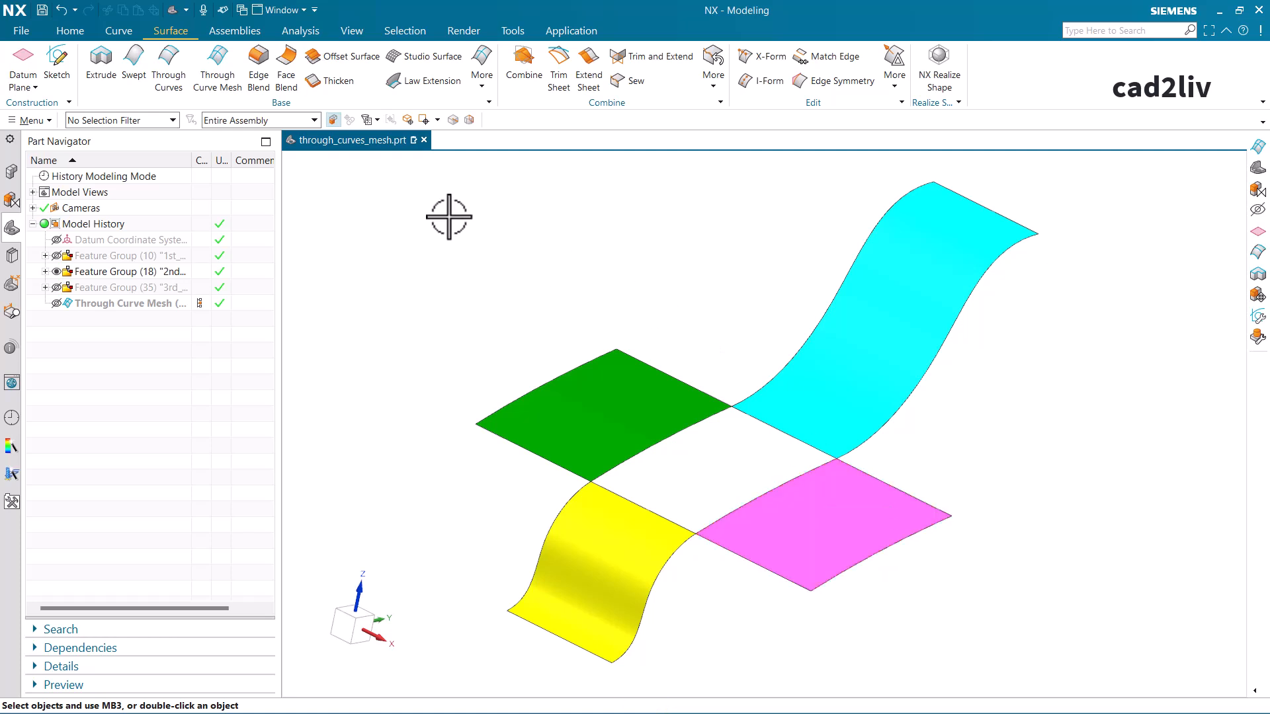
# Start a Through Curve Mesh with the inner edges of the yellow and cyan sheets as its two primary curves.
pyautogui.click(228, 82)
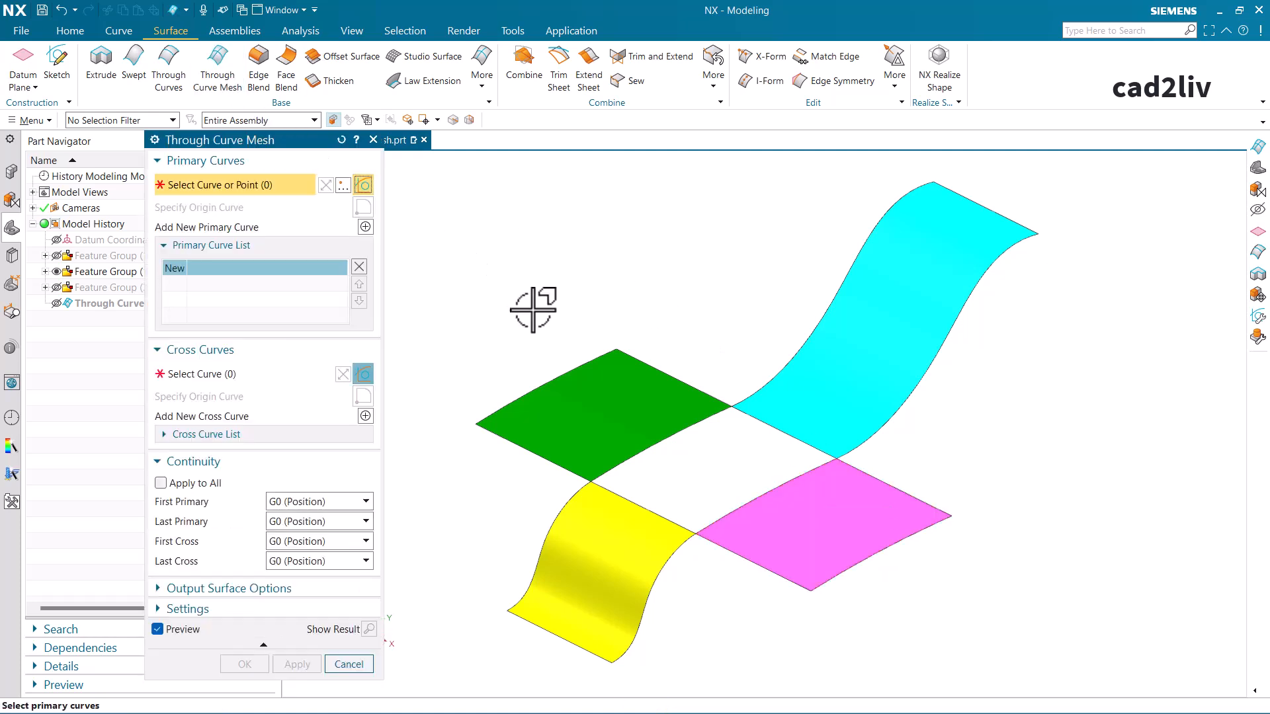
pyautogui.scroll(2, 666, 519)
pyautogui.click(661, 516)
pyautogui.middleClick(660, 472)
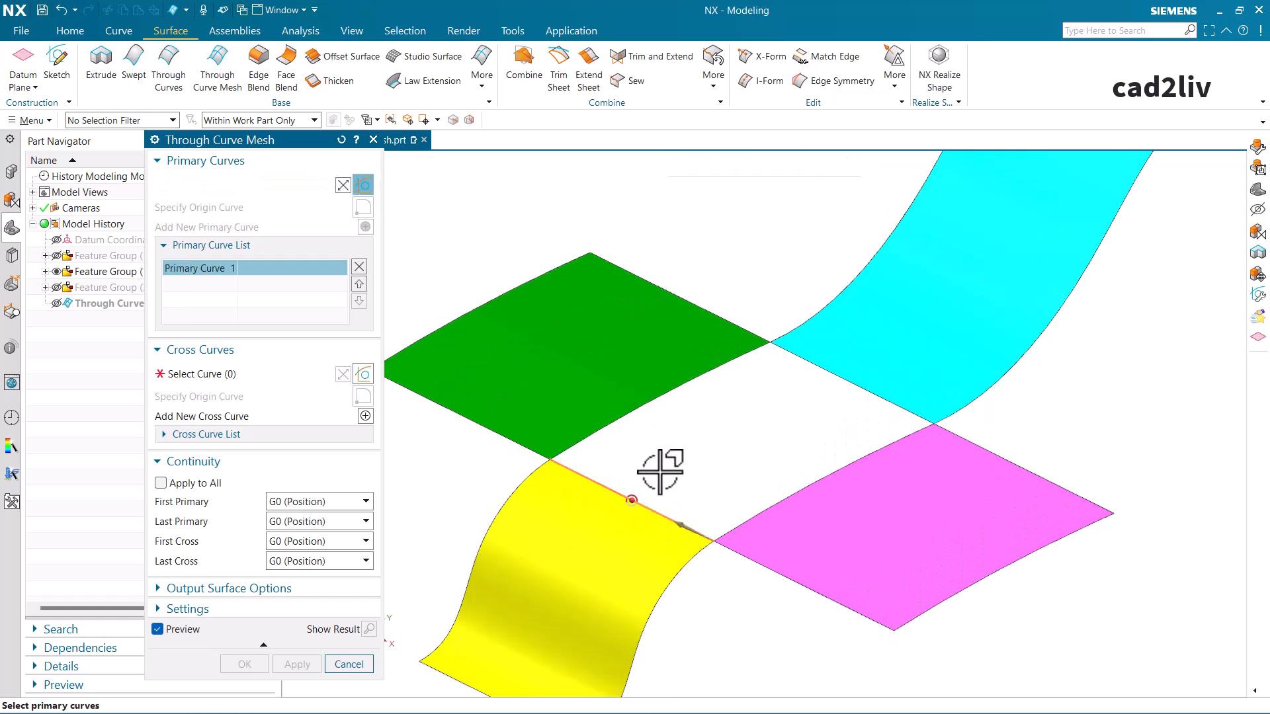
pyautogui.click(850, 378)
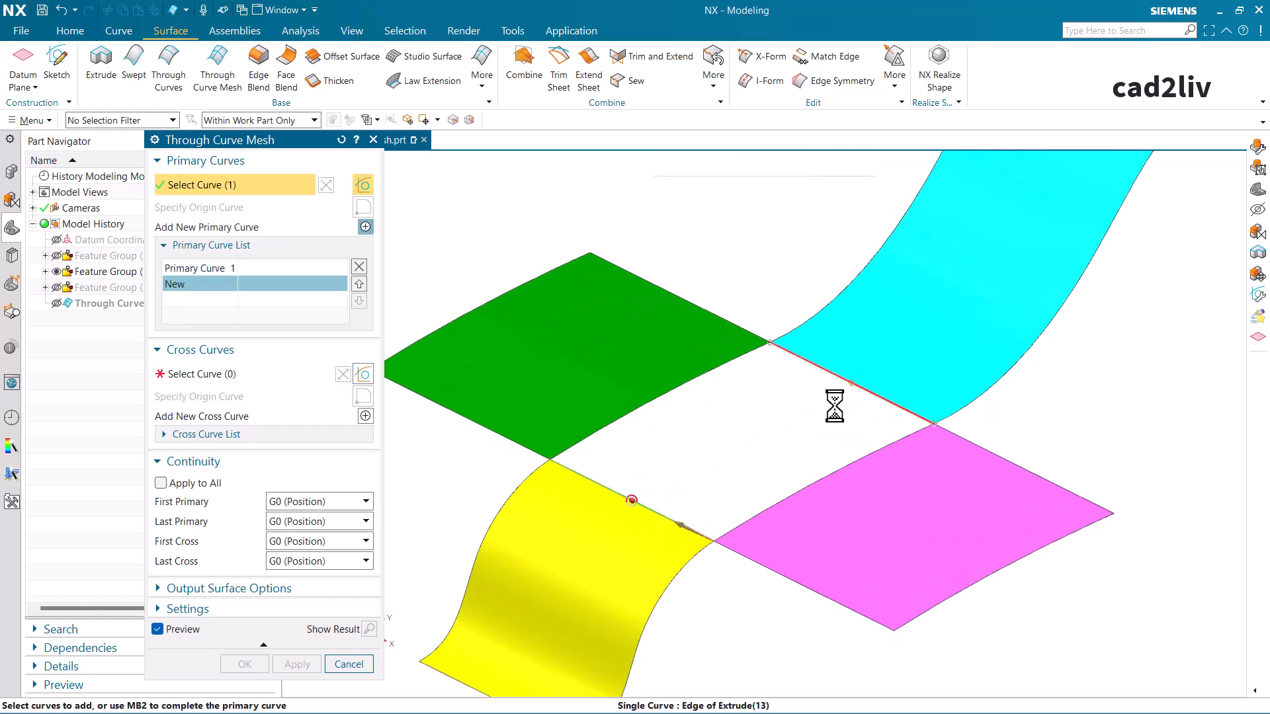
pyautogui.middleClick(824, 405)
pyautogui.doubleClick(811, 362)
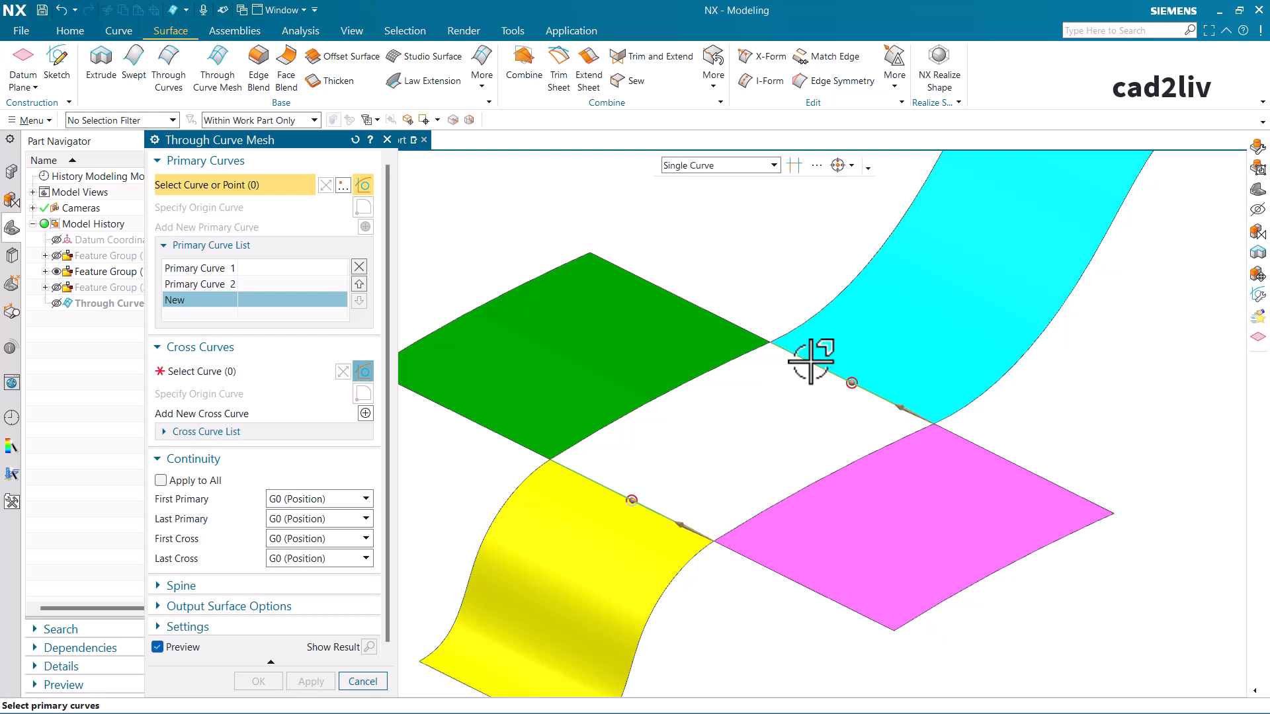
pyautogui.doubleClick(697, 528)
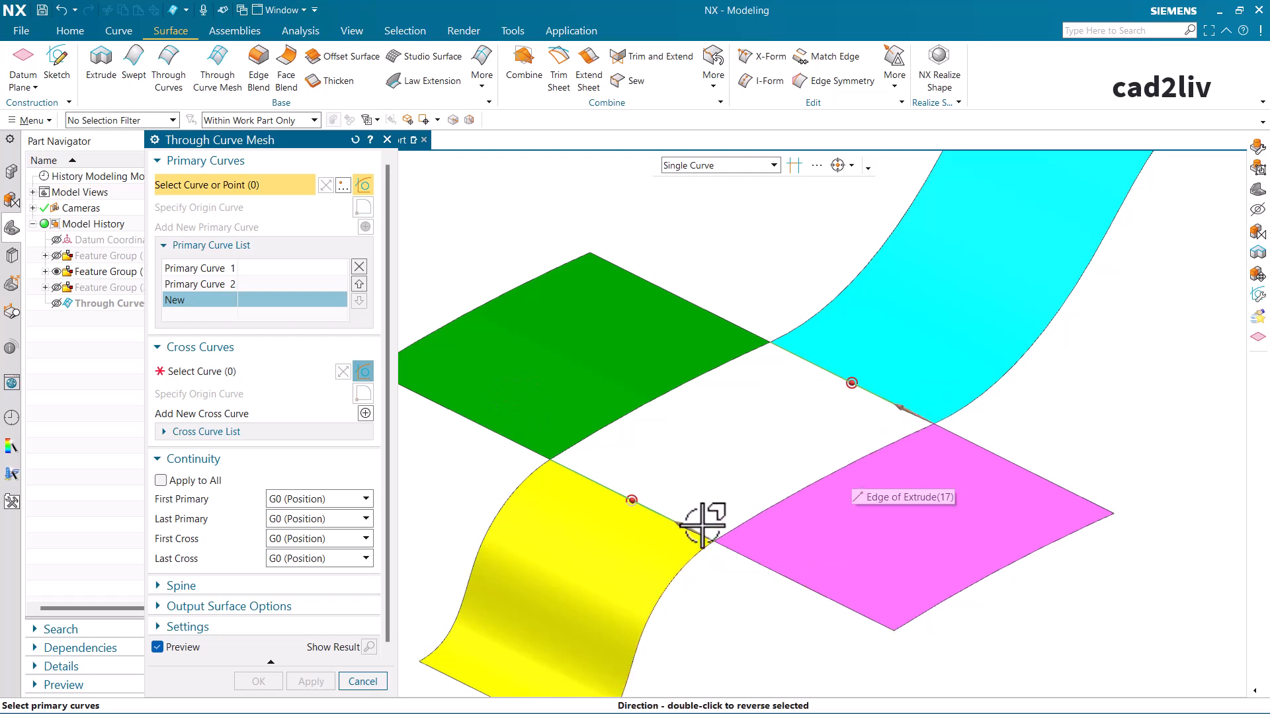
# Define the inner edges of the green and magenta sheets as the first and second cross curves.
pyautogui.click(212, 368)
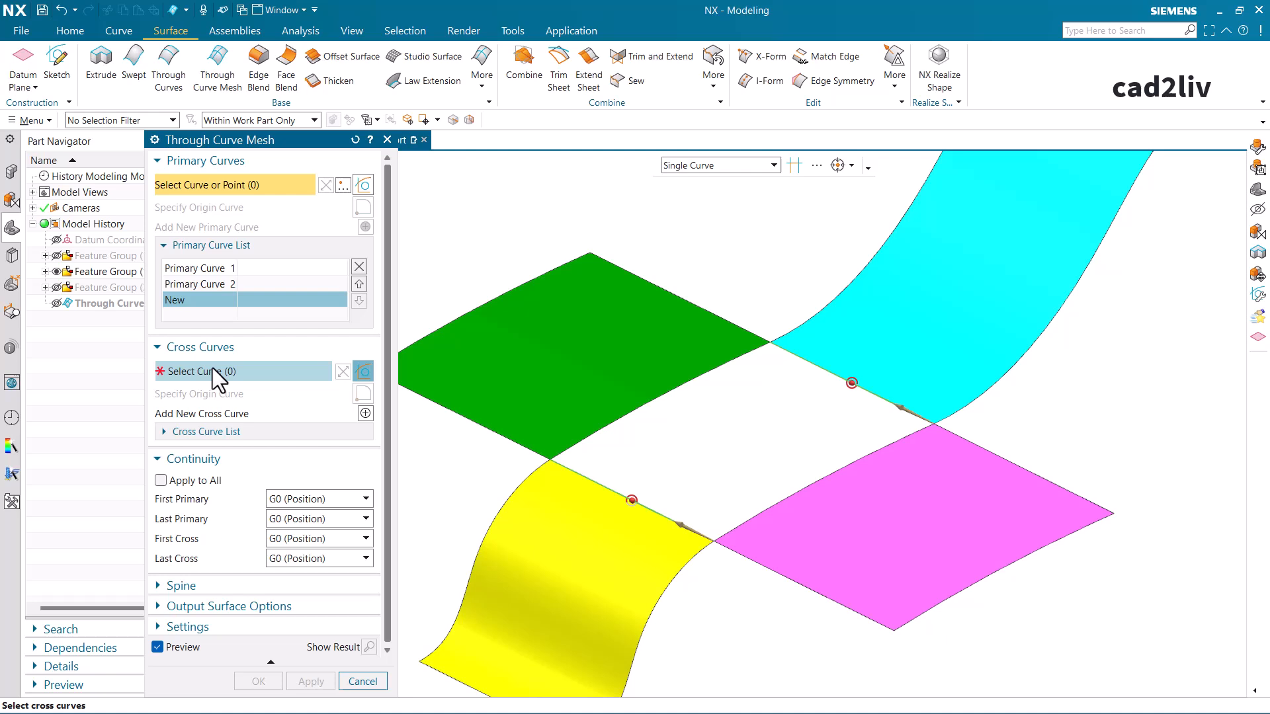
pyautogui.click(624, 419)
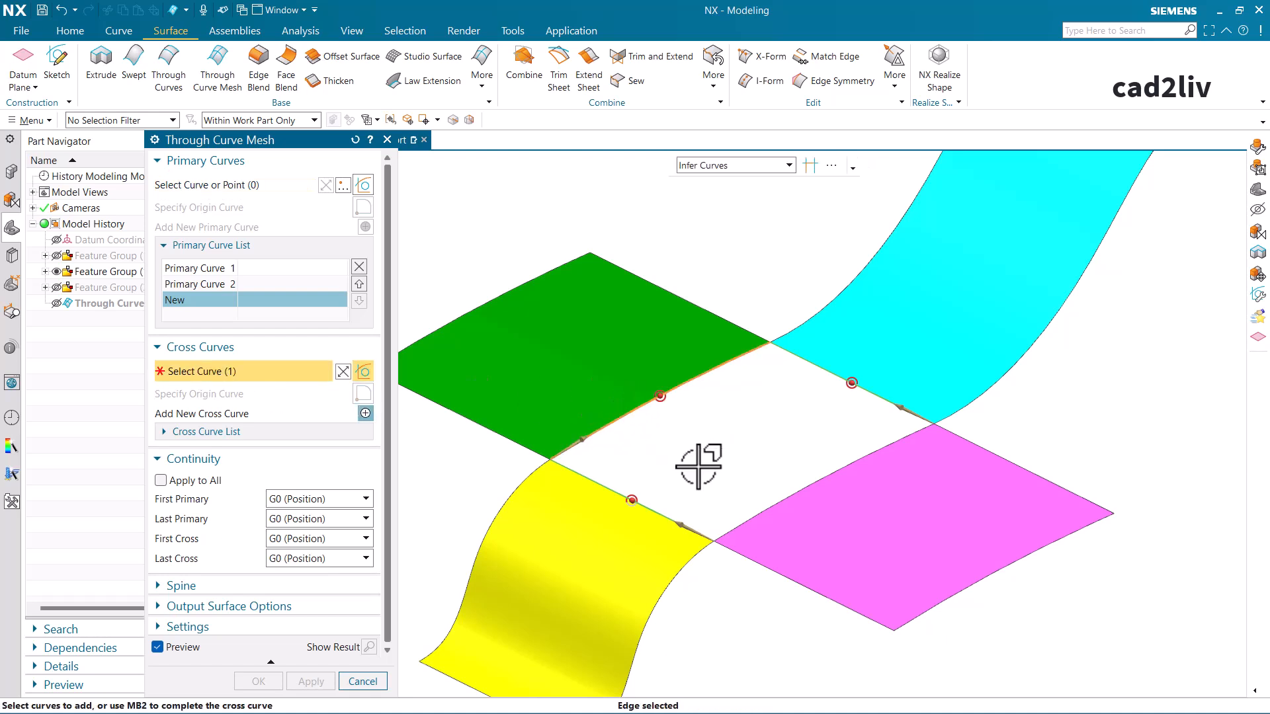
pyautogui.middleClick(714, 486)
pyautogui.click(750, 520)
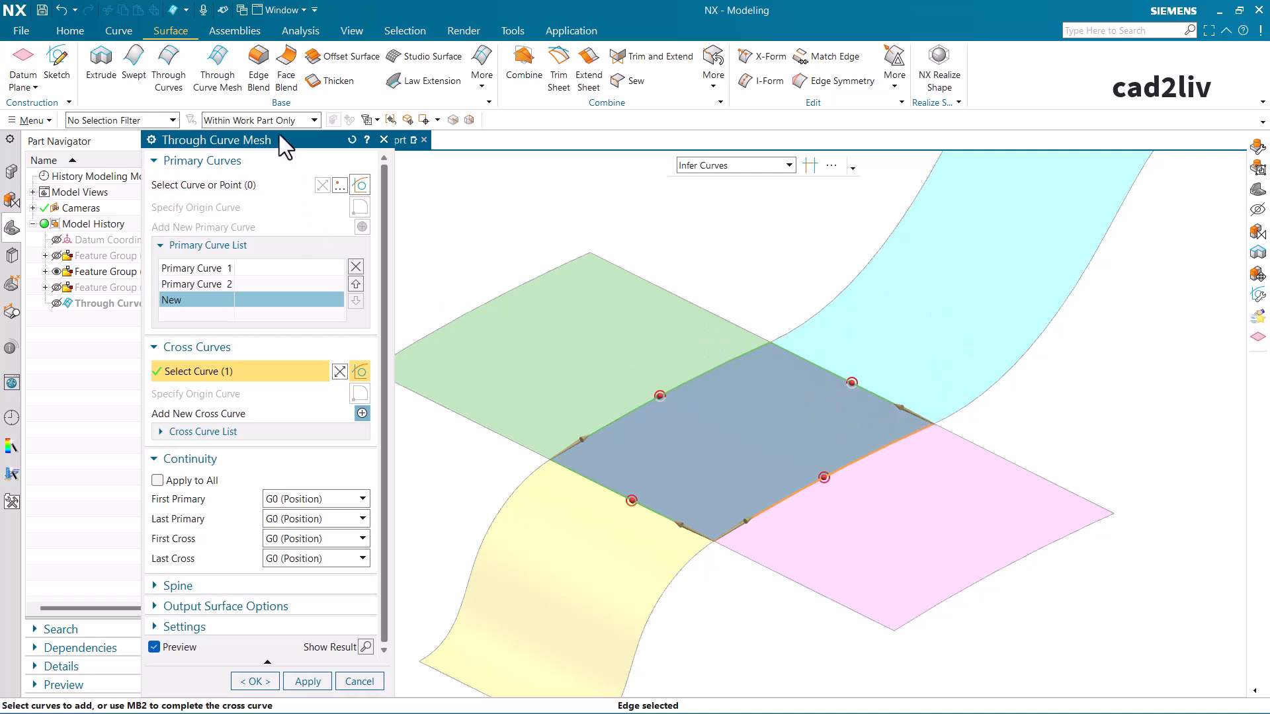
# Set the First Primary continuity to G1 (Tangent) with the yellow sheet as its constraint face.
pyautogui.moveTo(282, 139); pyautogui.dragTo(264, 109)
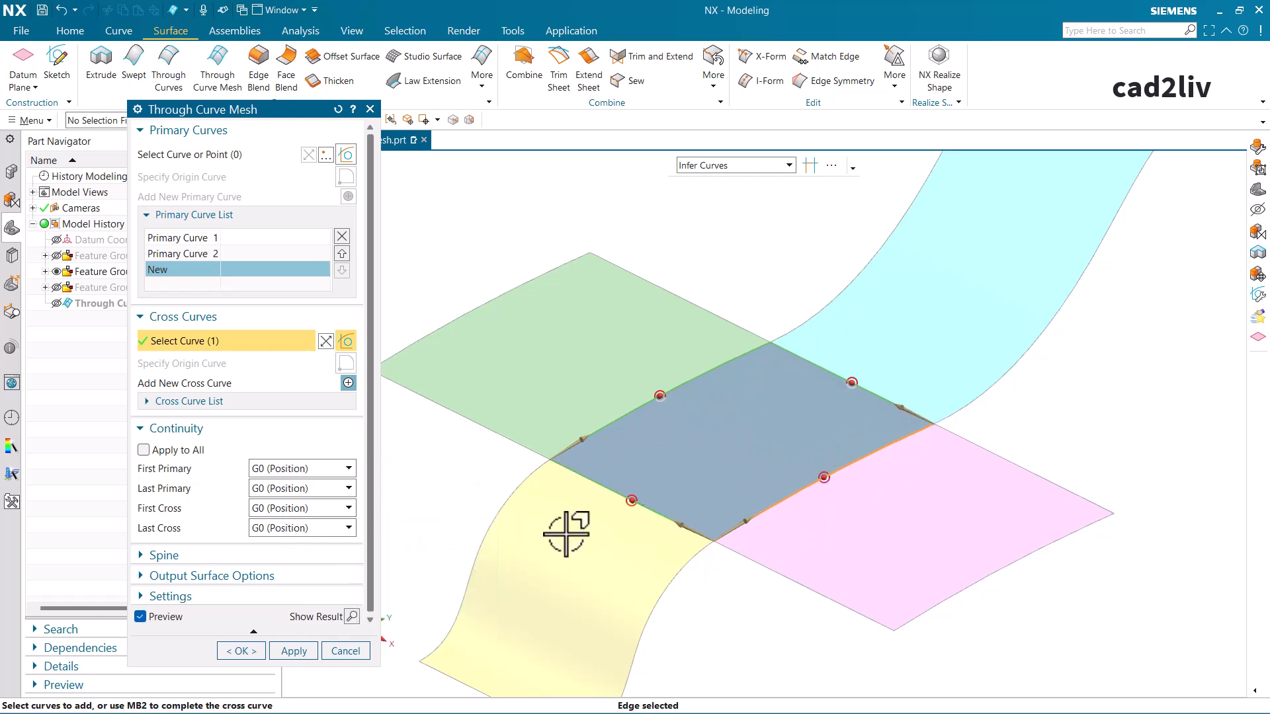
pyautogui.click(286, 472)
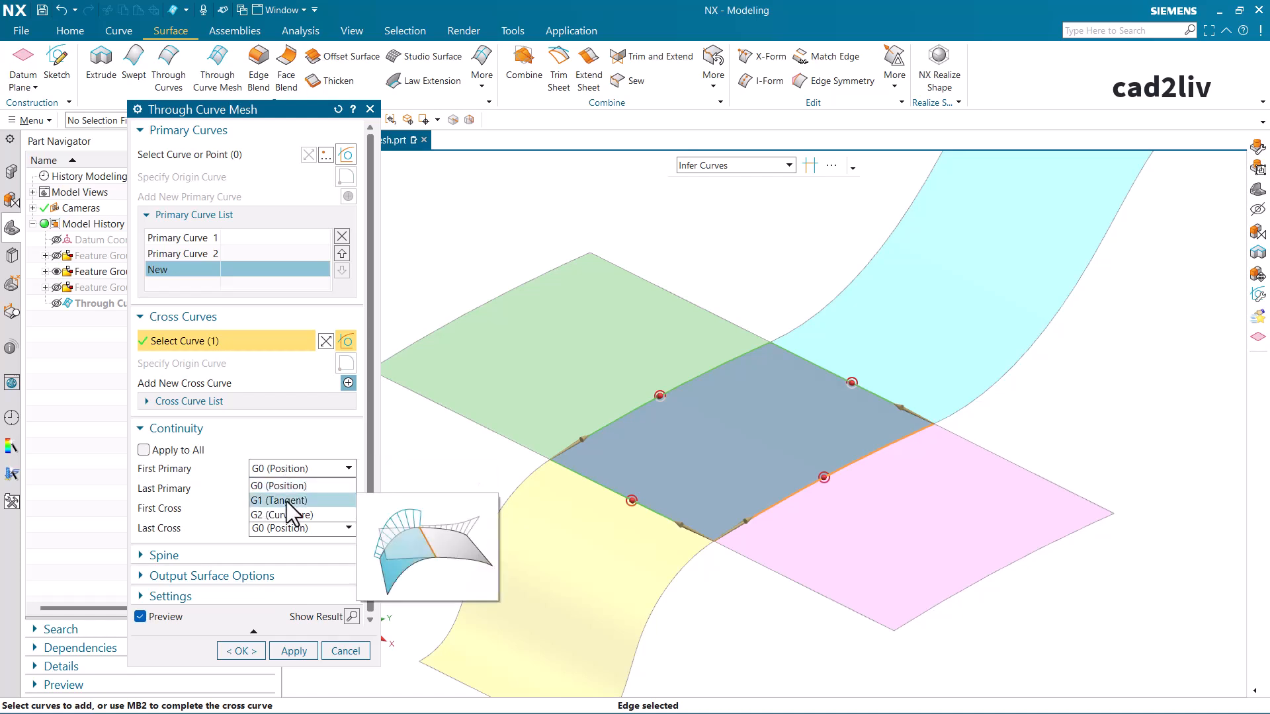
pyautogui.click(287, 501)
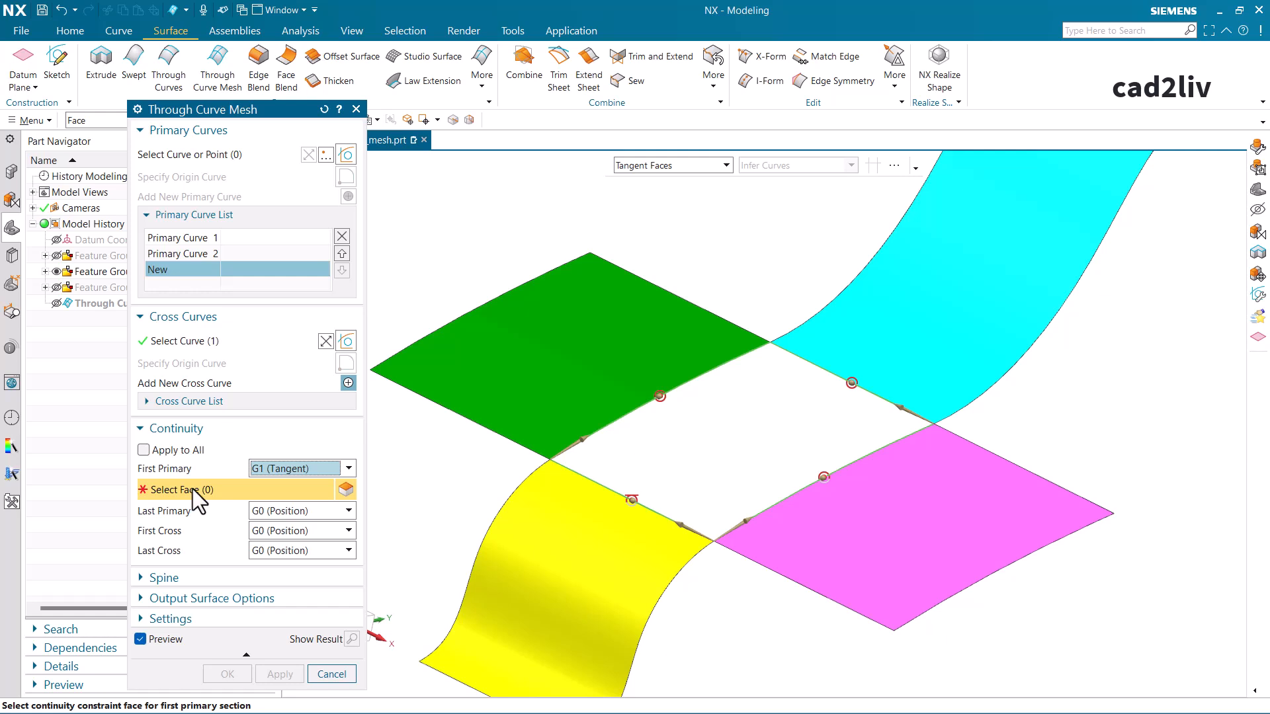
pyautogui.click(173, 241)
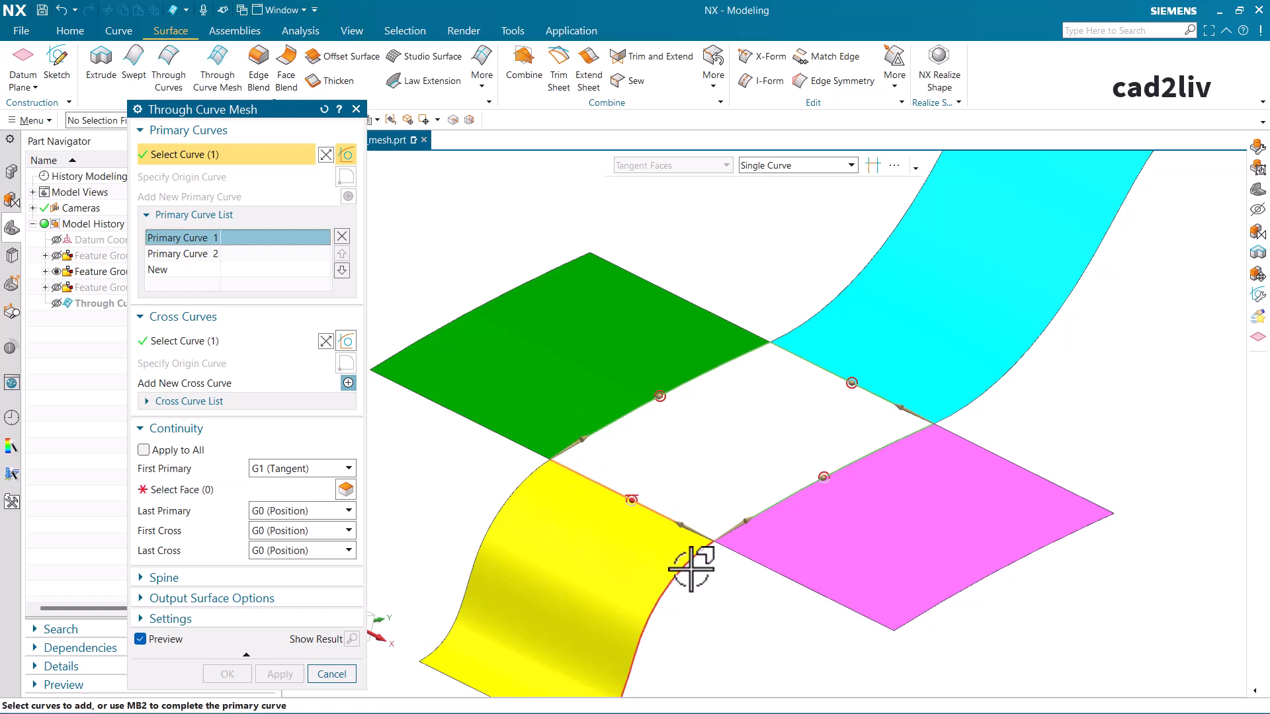
pyautogui.click(235, 490)
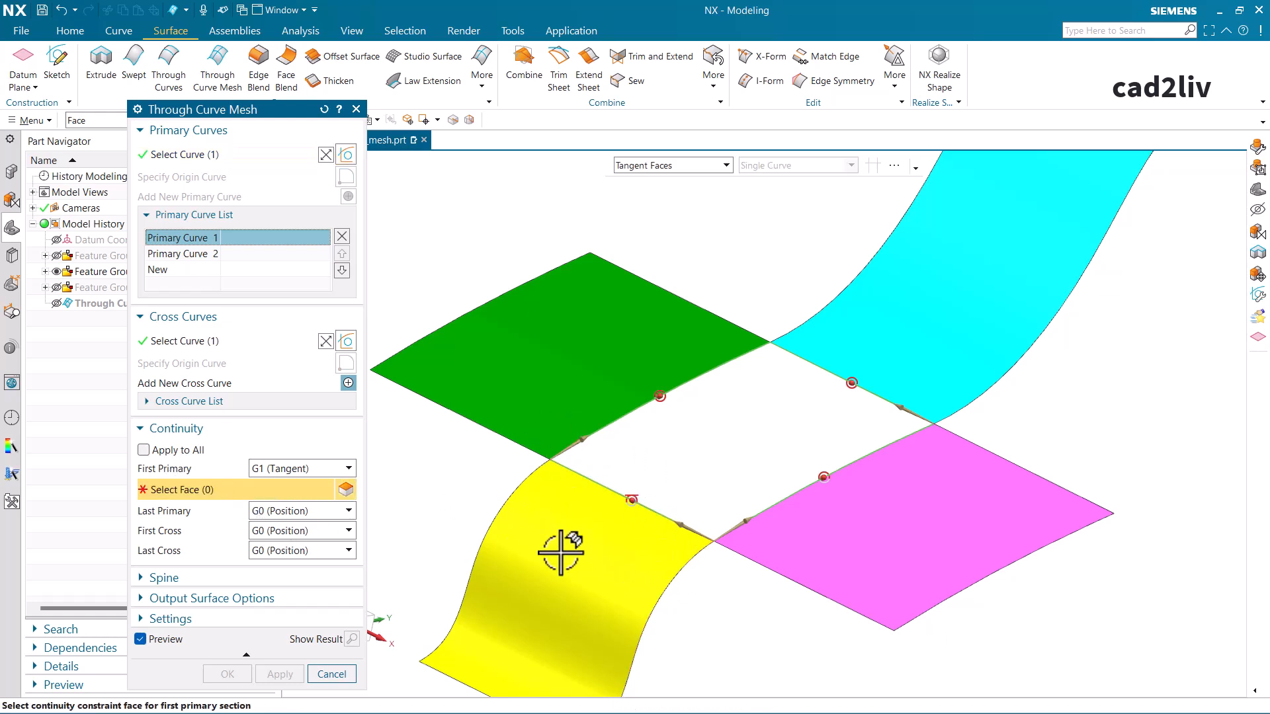
pyautogui.click(611, 554)
# Set the Last Primary continuity to G1 (Tangent) with the cyan sheet as its constraint face.
pyautogui.click(295, 513)
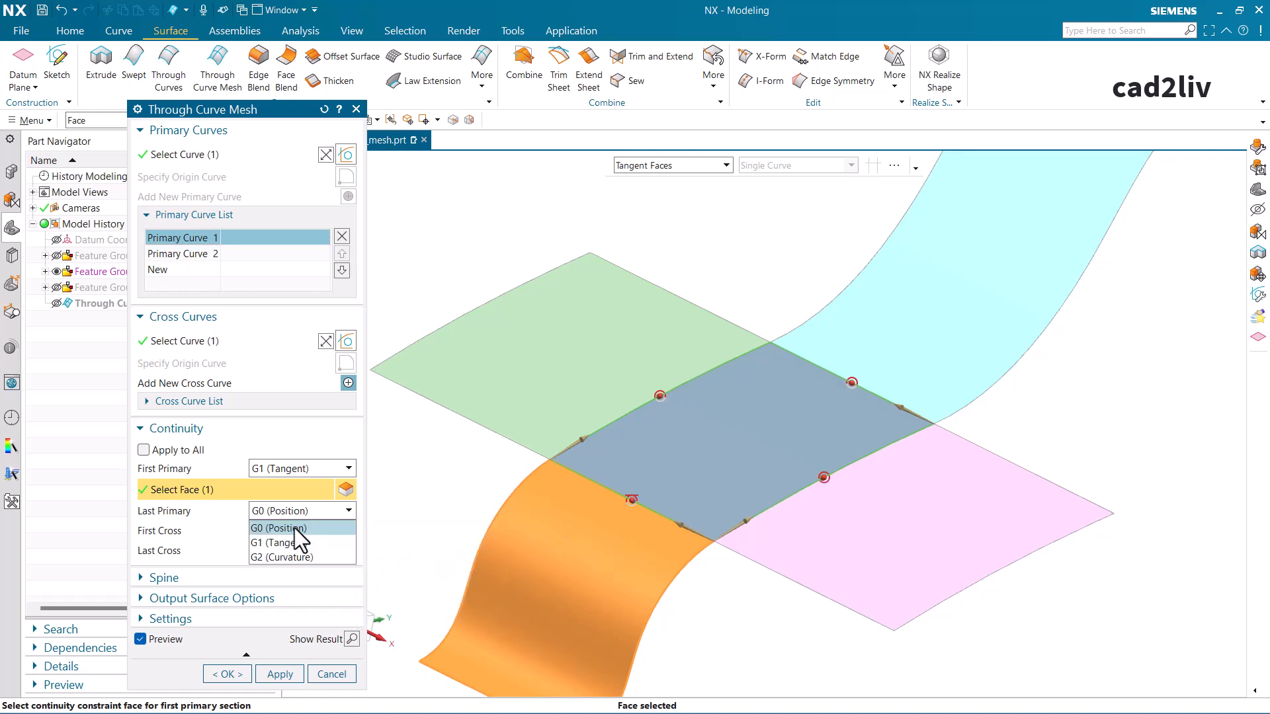
pyautogui.click(291, 543)
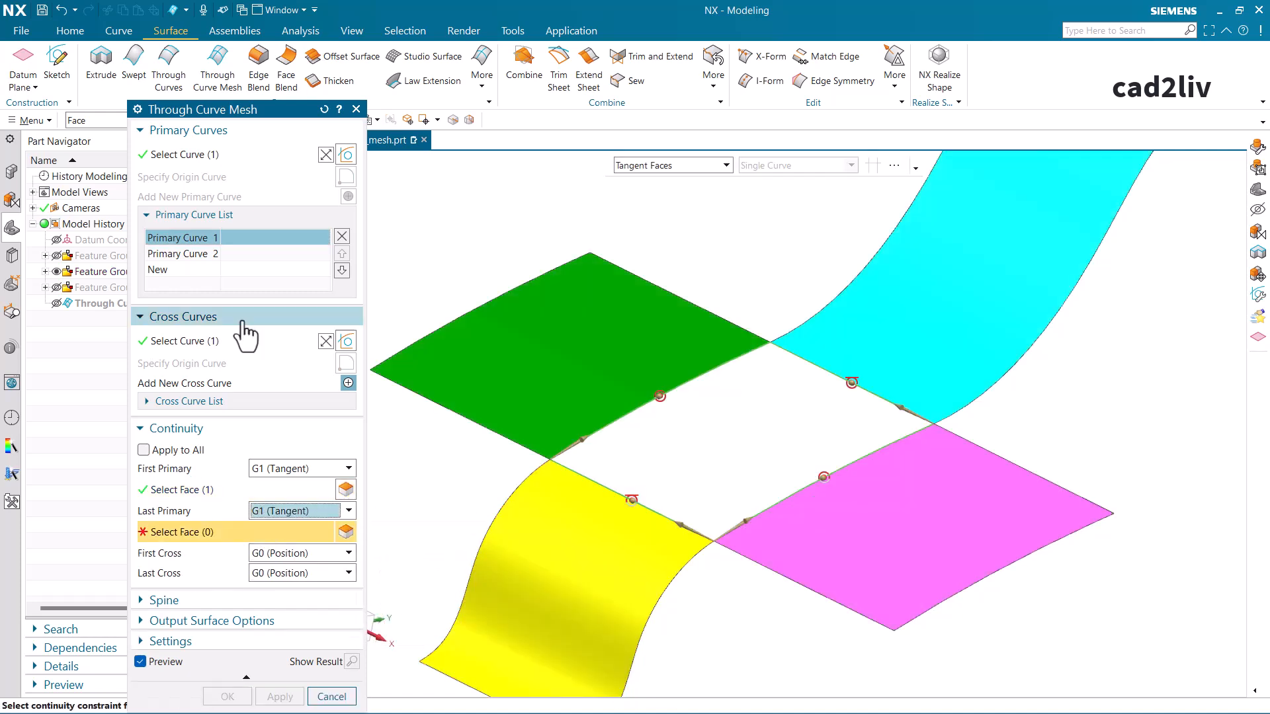
pyautogui.click(208, 256)
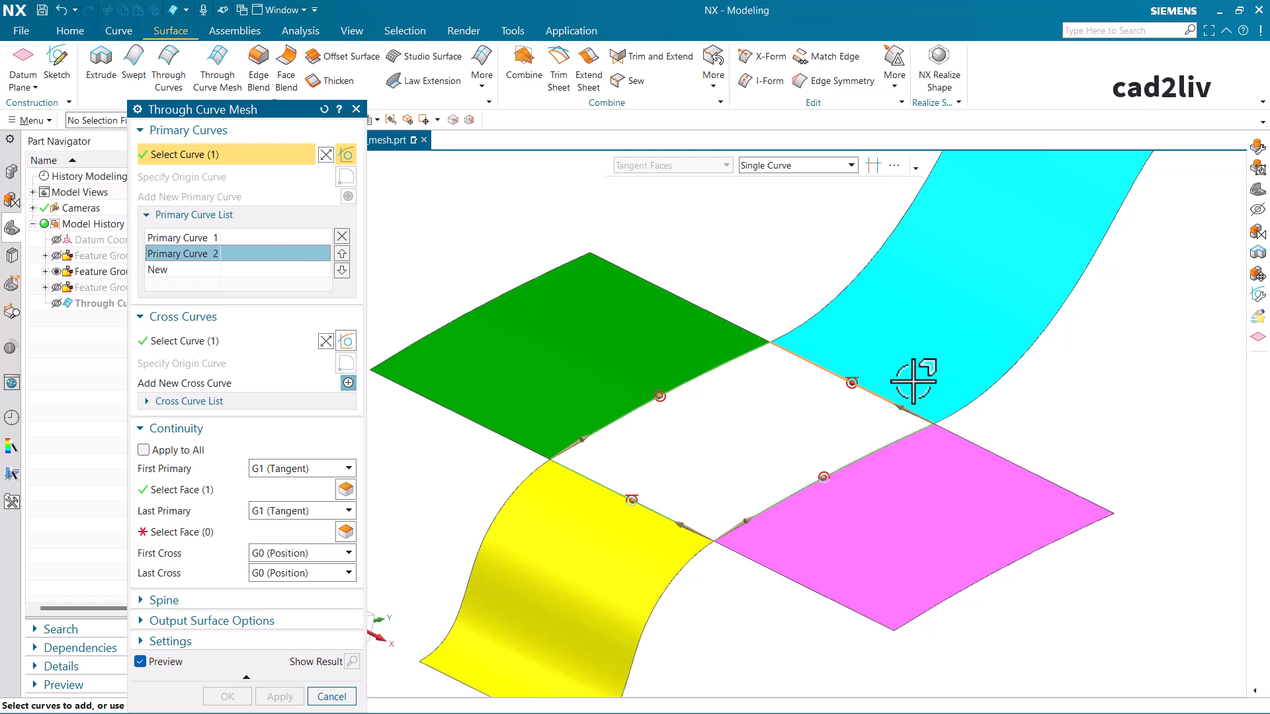
pyautogui.click(213, 538)
pyautogui.click(874, 312)
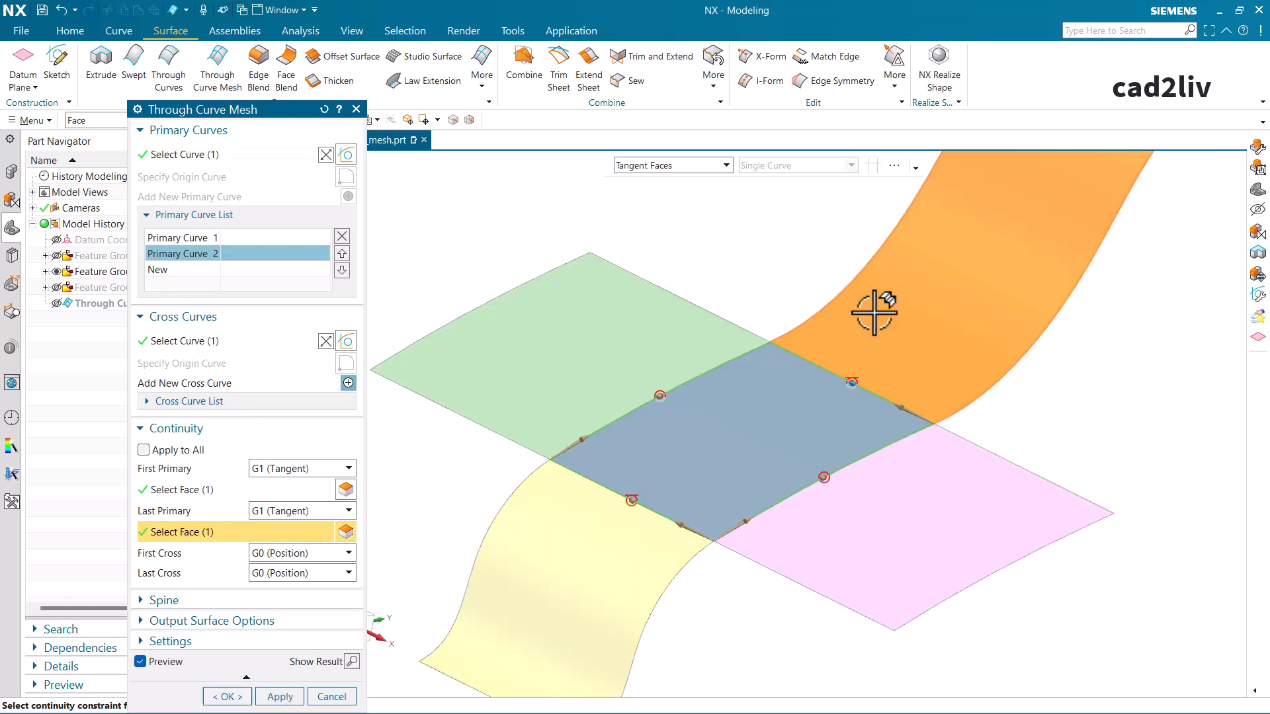
# Set the First Cross continuity to G1 (Tangent) with the green sheet as its constraint face.
pyautogui.click(252, 555)
pyautogui.click(279, 573)
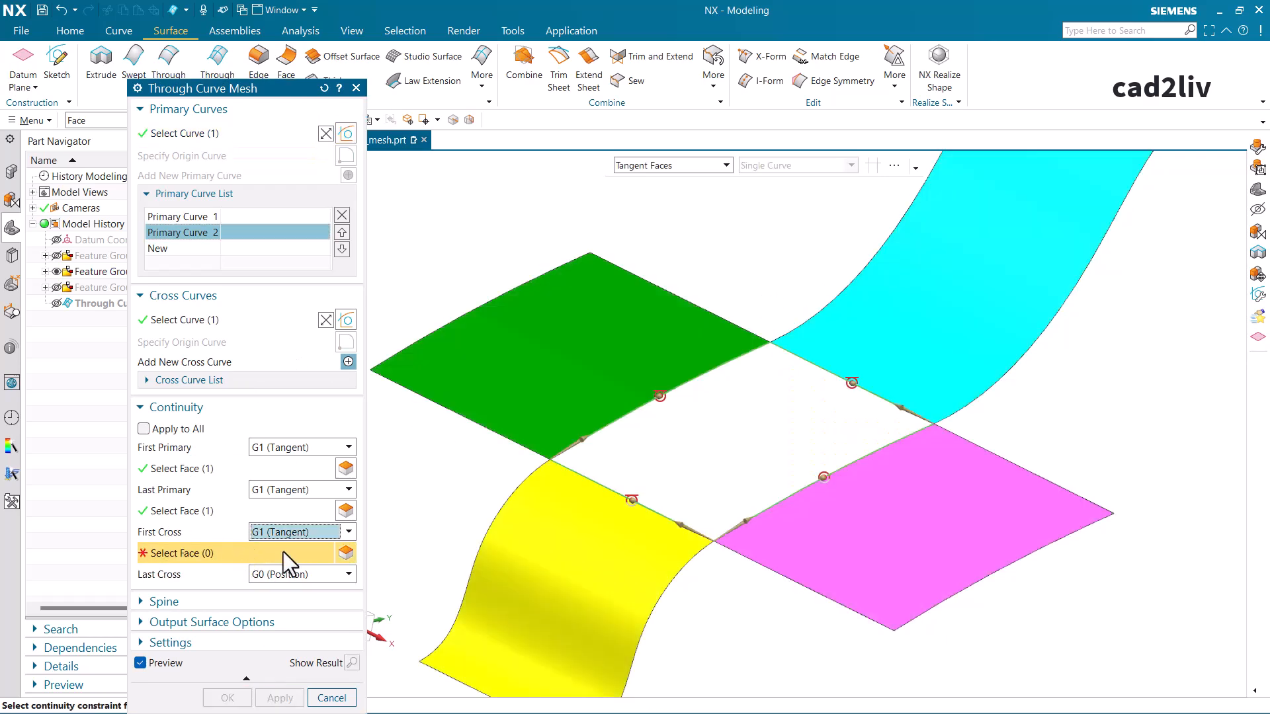
pyautogui.click(232, 382)
pyautogui.click(190, 327)
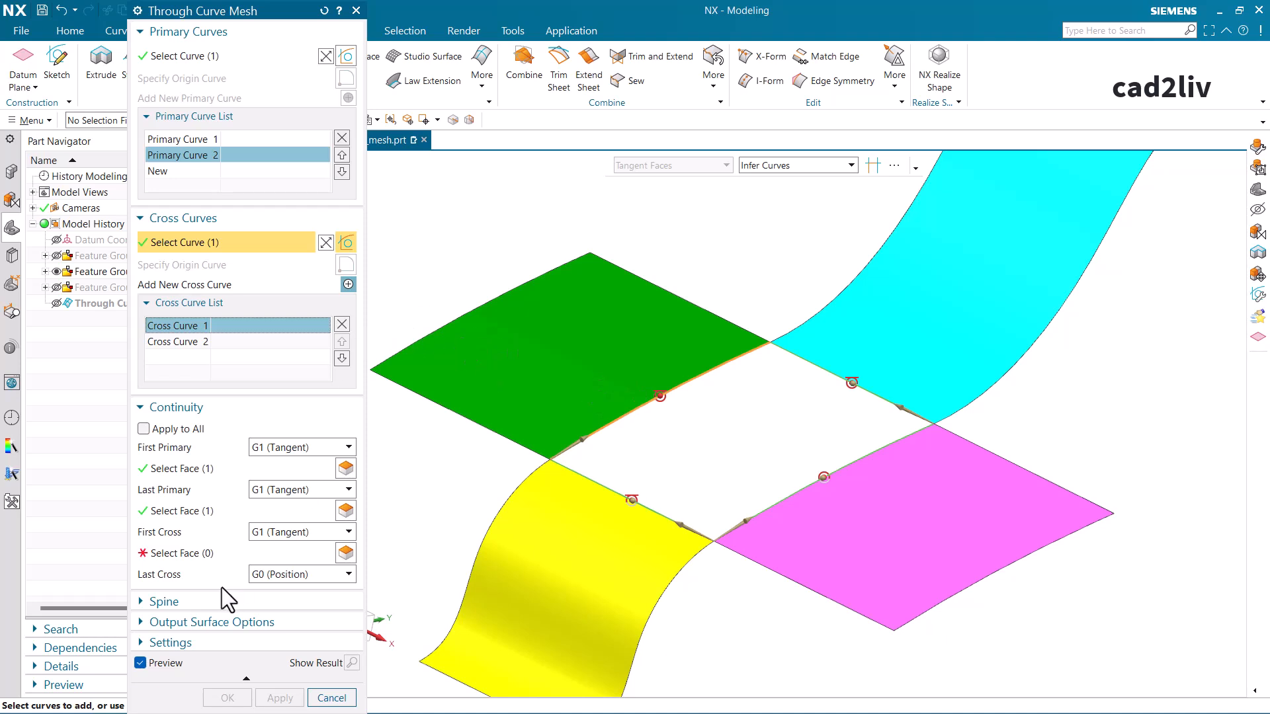
pyautogui.click(204, 553)
pyautogui.click(515, 405)
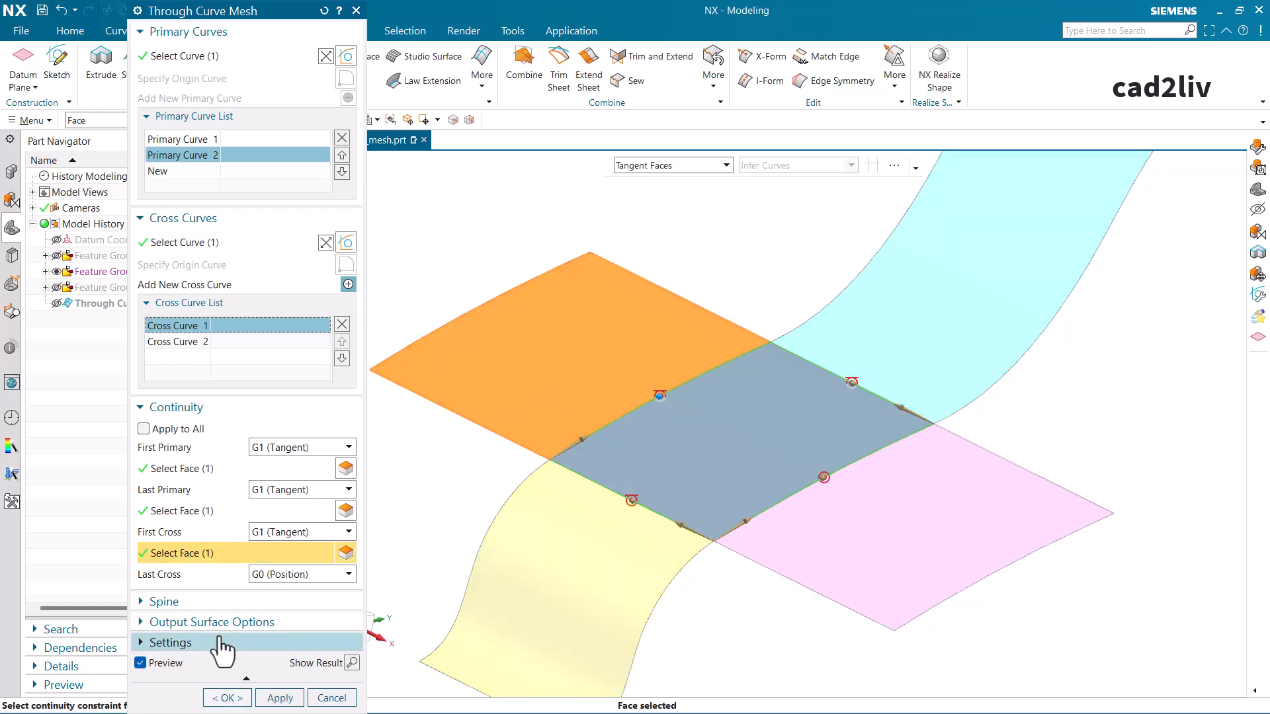
# Set the Last Cross continuity to G1 (Tangent) against the magenta sheet and create the mesh surface.
pyautogui.click(285, 575)
pyautogui.click(283, 602)
pyautogui.click(217, 595)
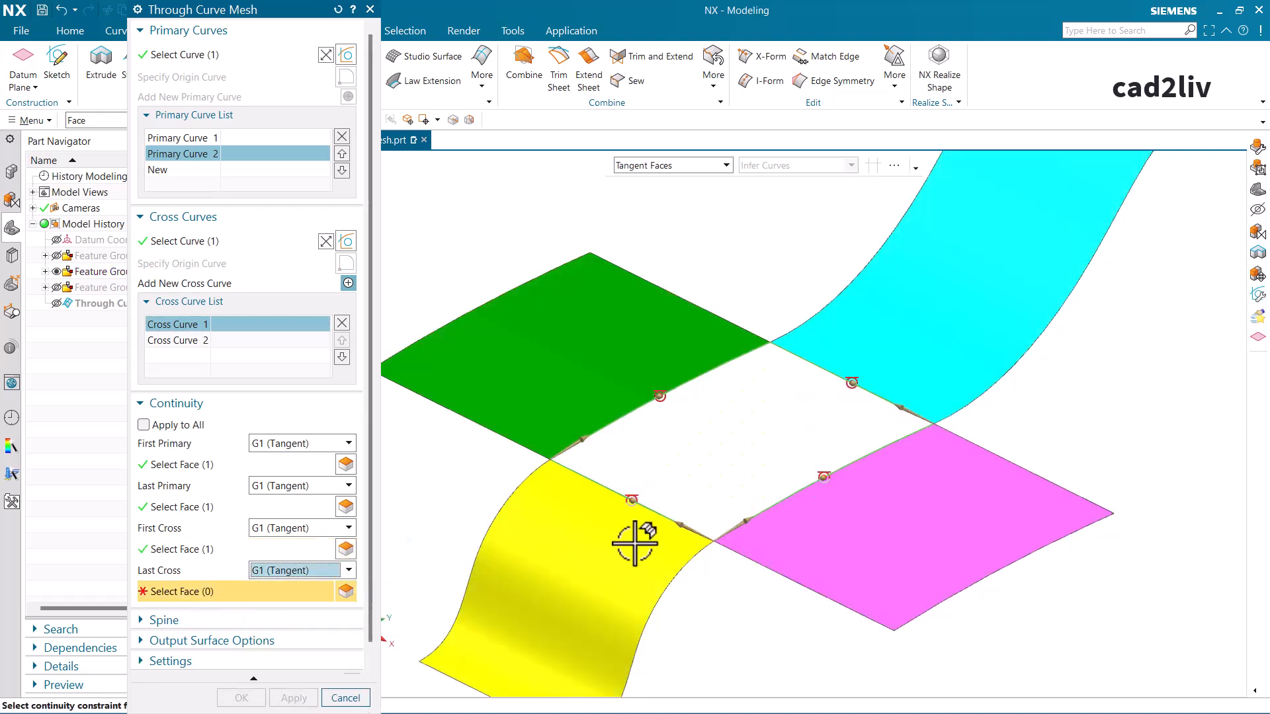
pyautogui.click(758, 535)
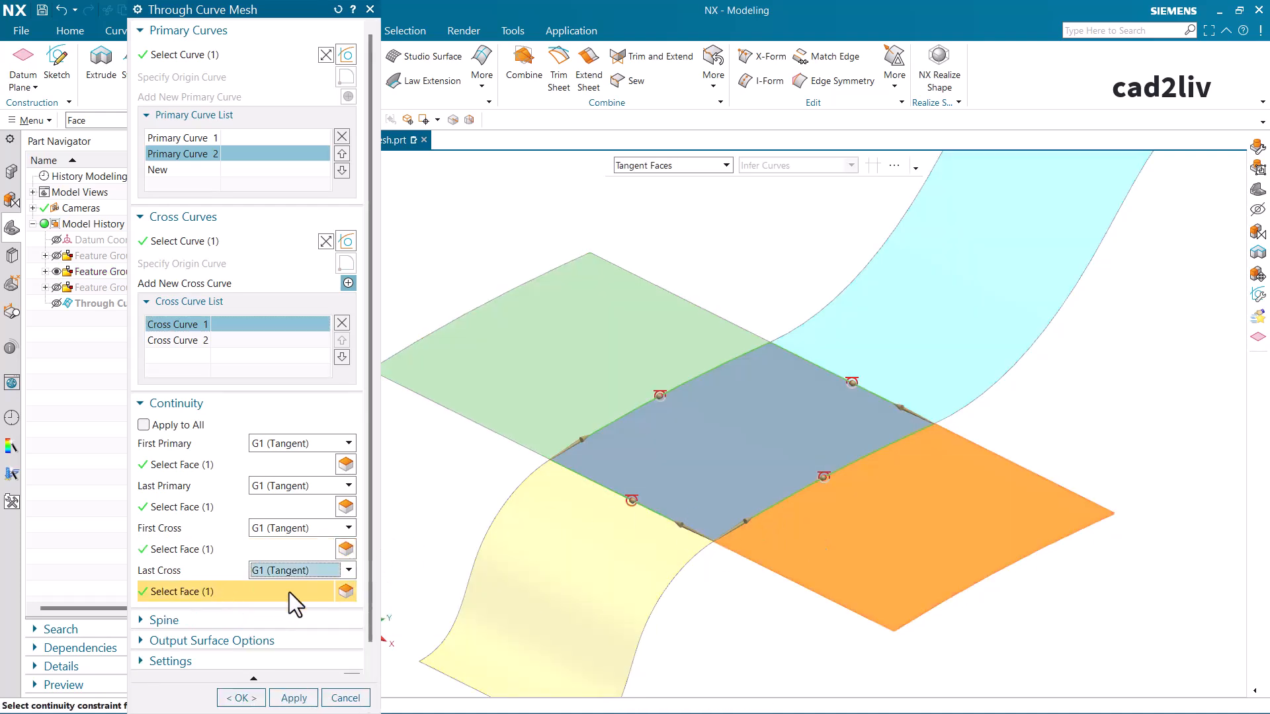
pyautogui.click(254, 696)
pyautogui.moveTo(614, 532)
pyautogui.mouseDown(button='middle')
pyautogui.moveTo(590, 527)
pyautogui.moveTo(584, 510)
pyautogui.moveTo(604, 512)
pyautogui.mouseUp(button='middle')
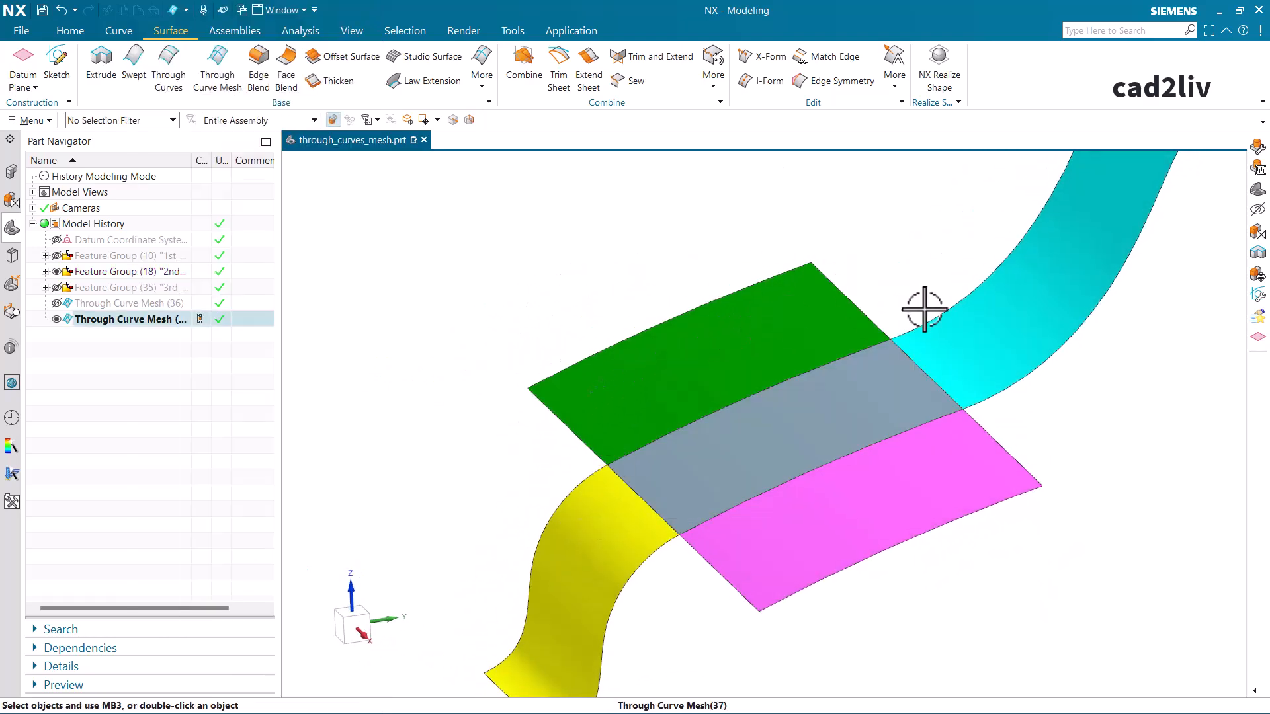
# Change the display colour of the central mesh surface between the four sheets to light brown.
pyautogui.click(806, 455)
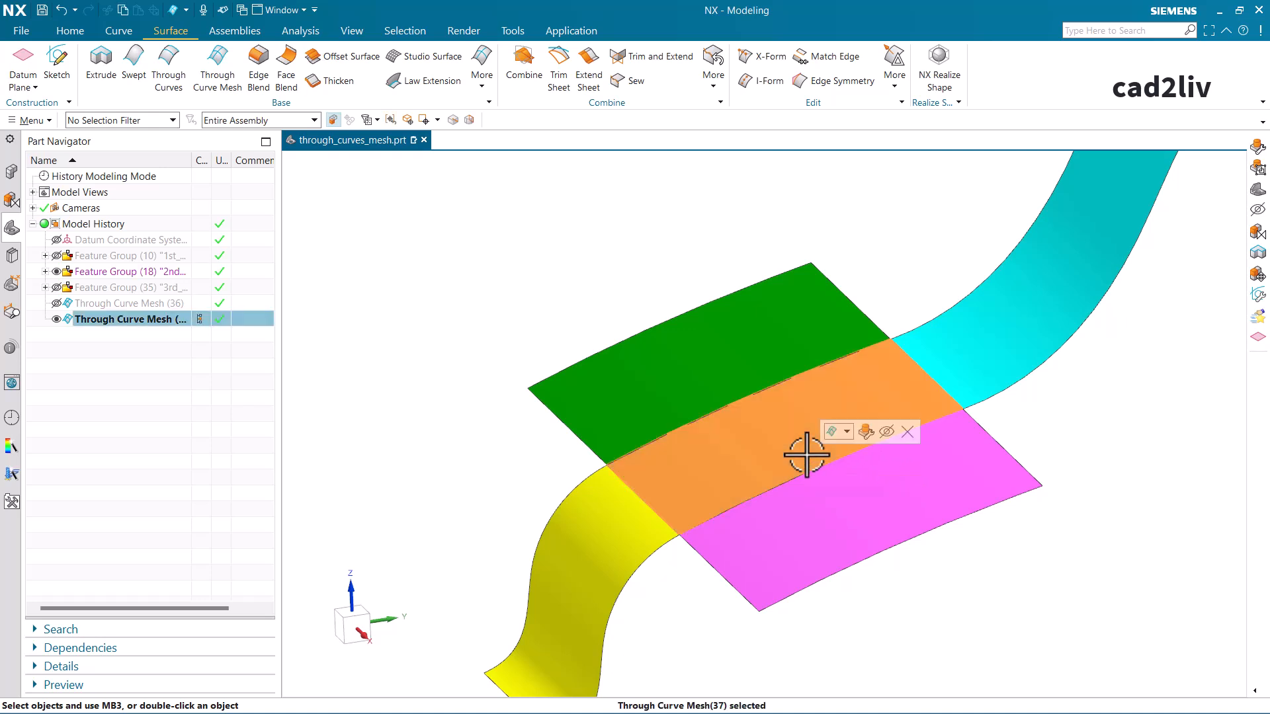
pyautogui.hotkey('ctrl', 'j')
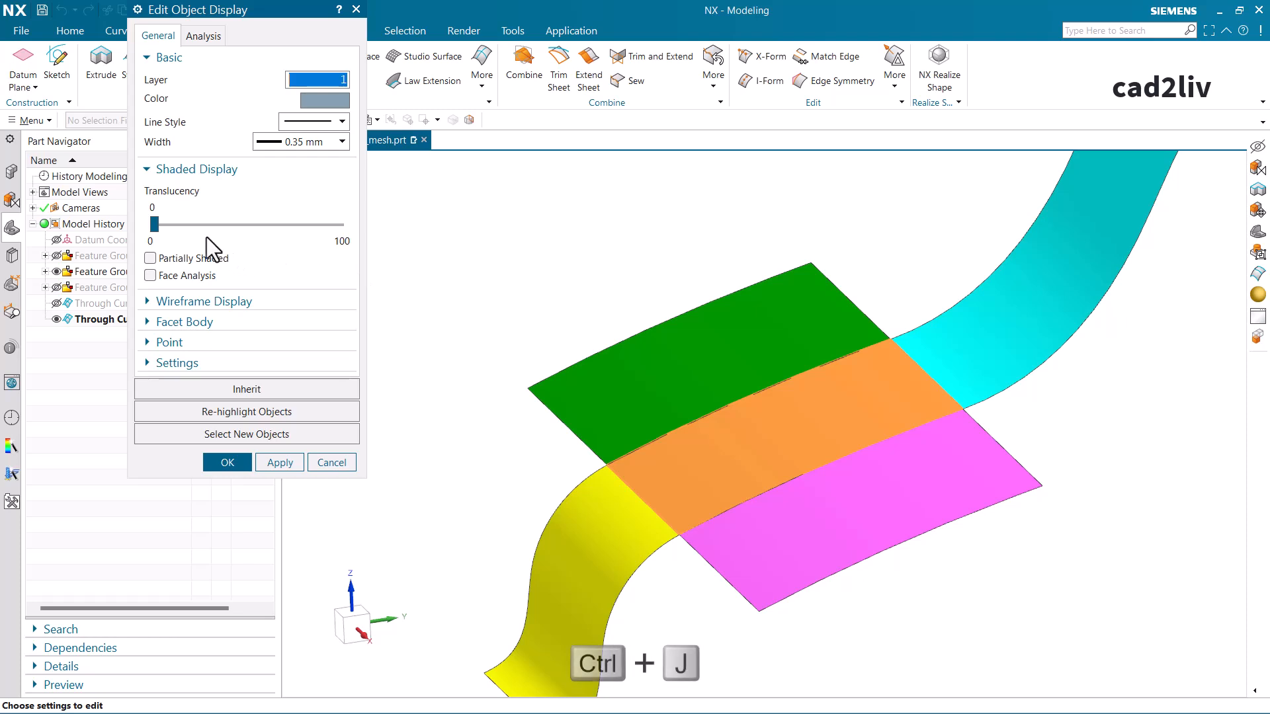
pyautogui.click(325, 100)
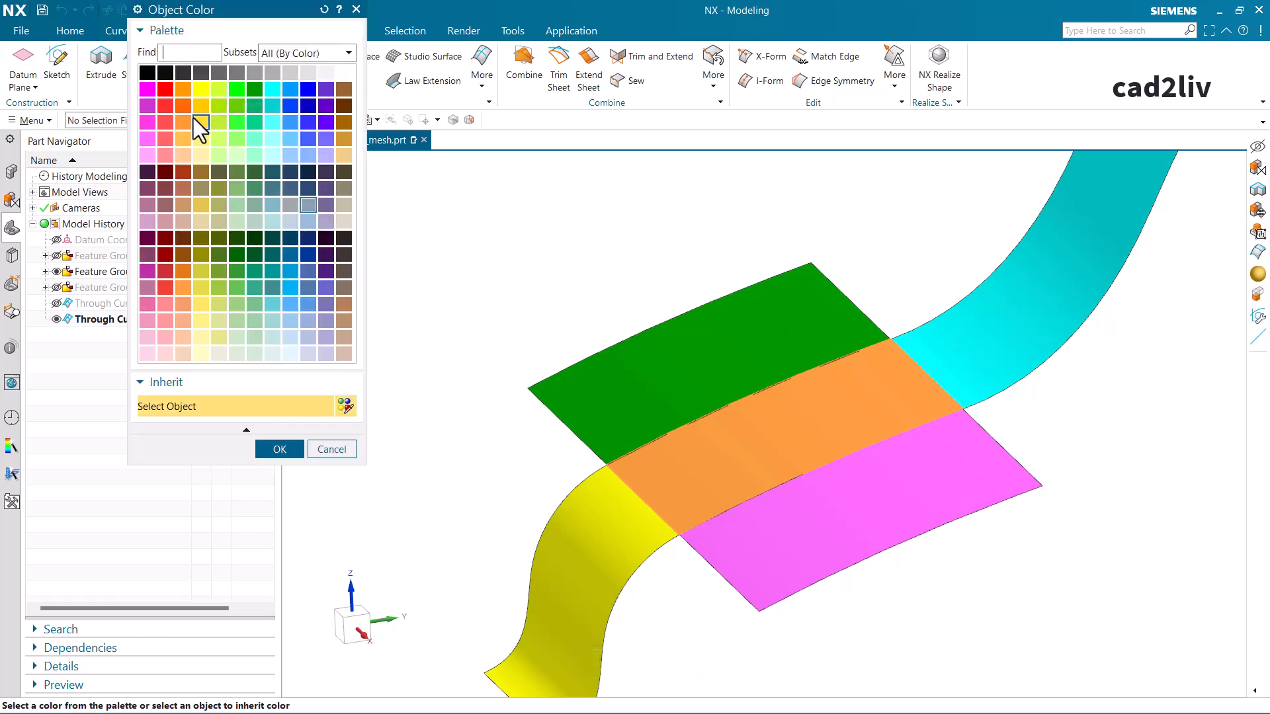
pyautogui.doubleClick(344, 139)
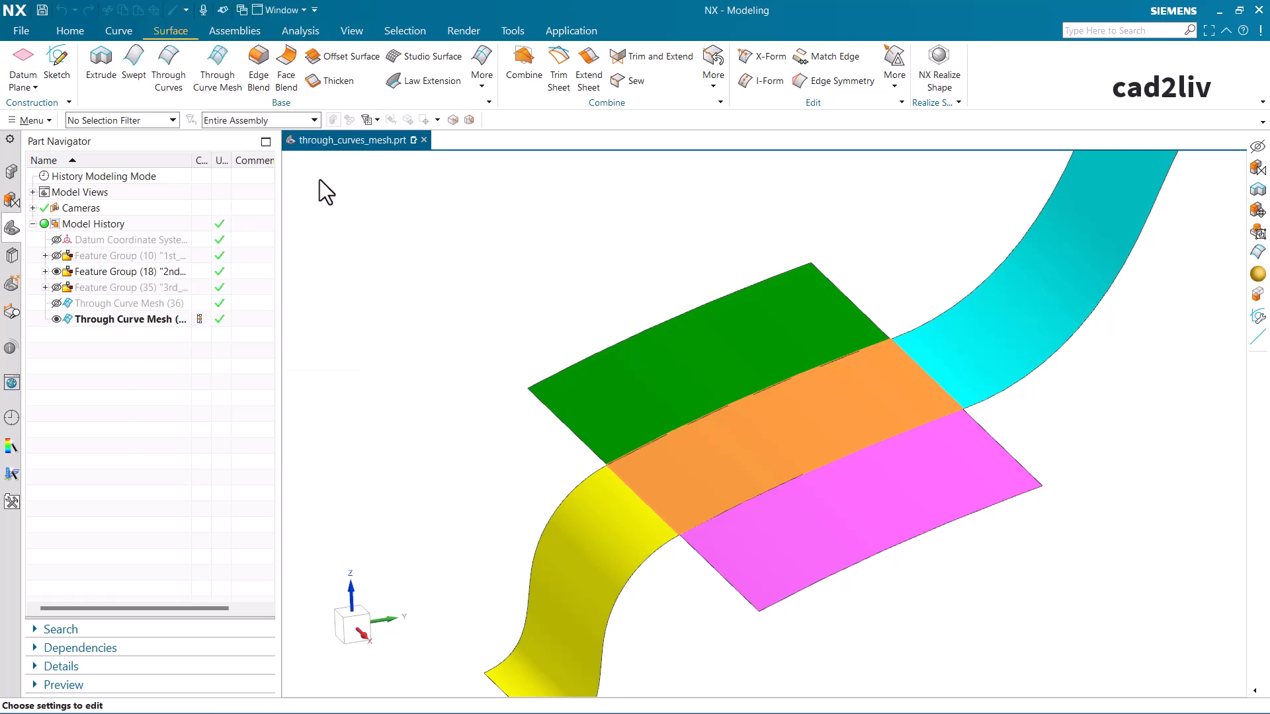
# Save the part with the recoloured mesh.
pyautogui.moveTo(808, 530)
pyautogui.mouseDown(button='middle')
pyautogui.moveTo(754, 456)
pyautogui.moveTo(788, 533)
pyautogui.mouseUp(button='middle')
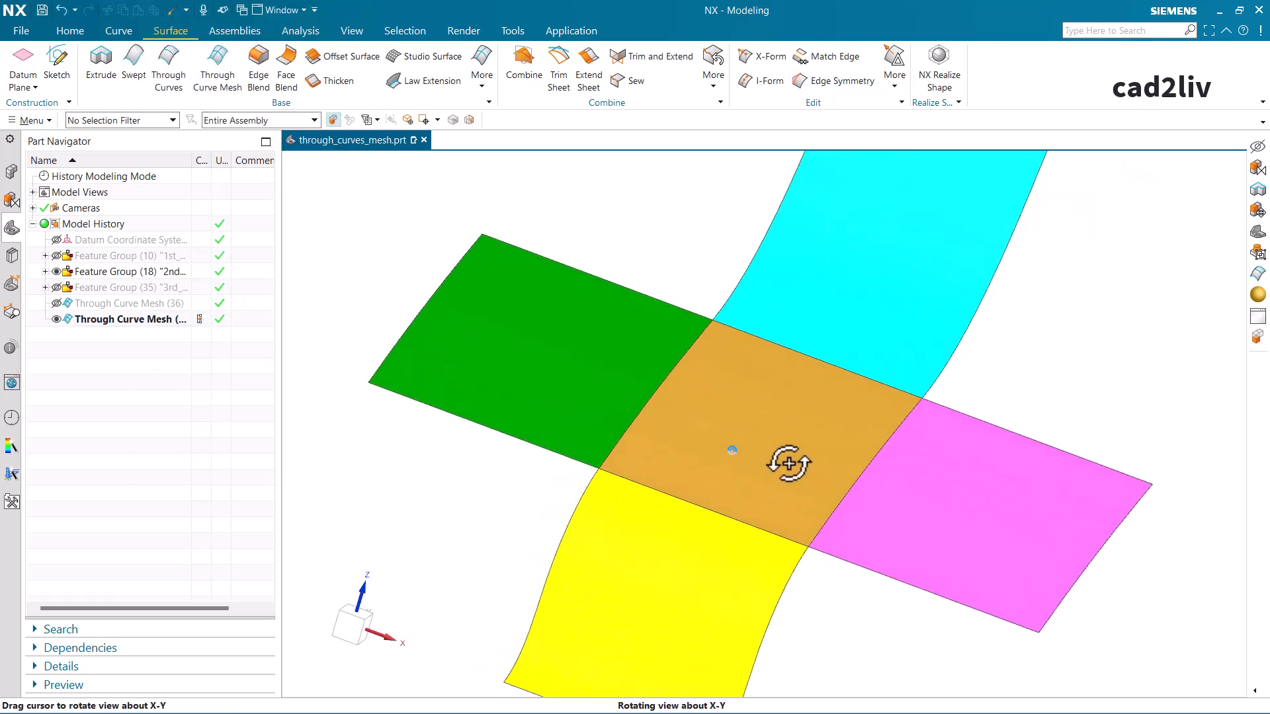
pyautogui.scroll(-2, 661, 384)
pyautogui.scroll(1, 784, 332)
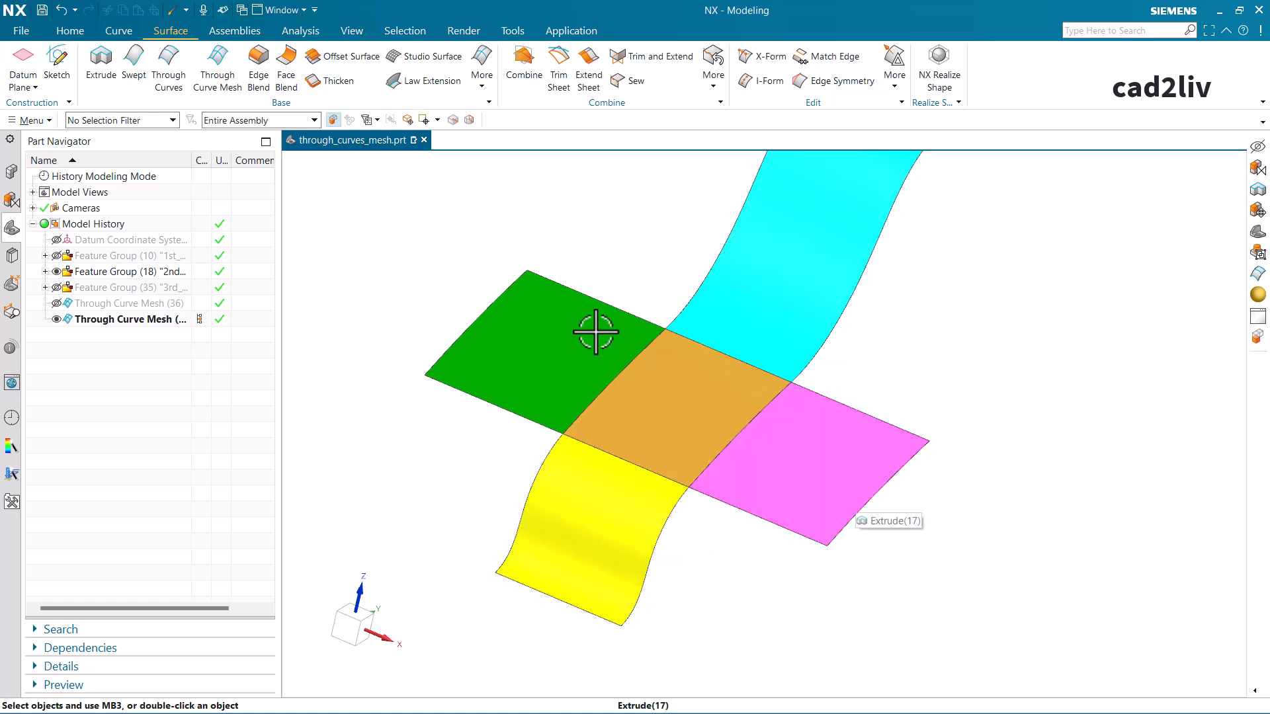
pyautogui.press('Home')
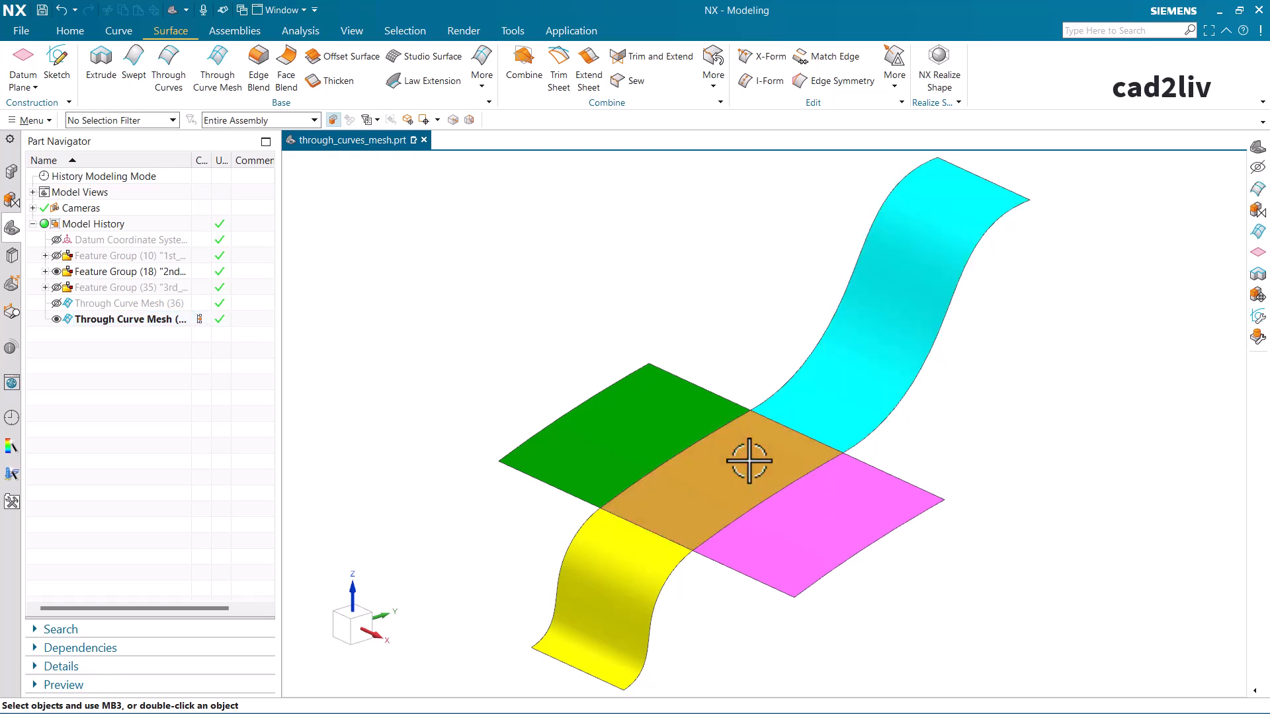
pyautogui.hotkey('ctrl', 's')
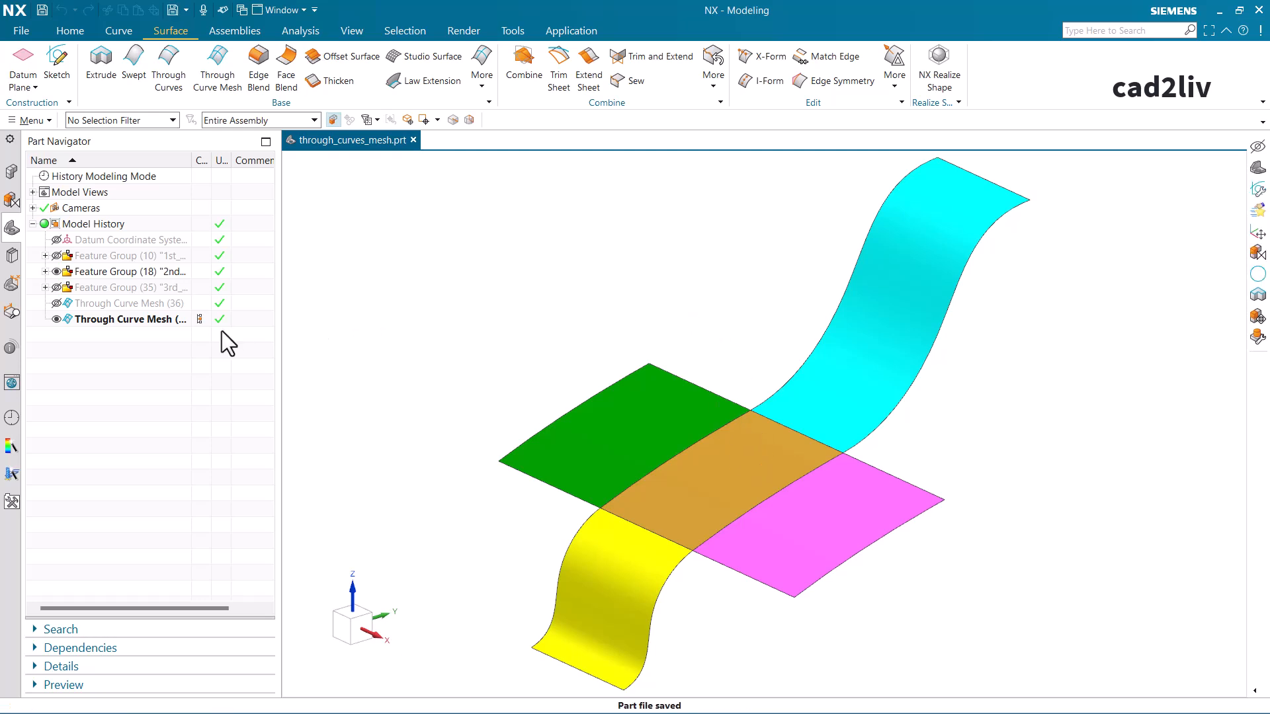
# Hide the coloured mesh and the 2nd feature group, and show the 3rd feature group's curves.
pyautogui.click(56, 318)
pyautogui.click(57, 271)
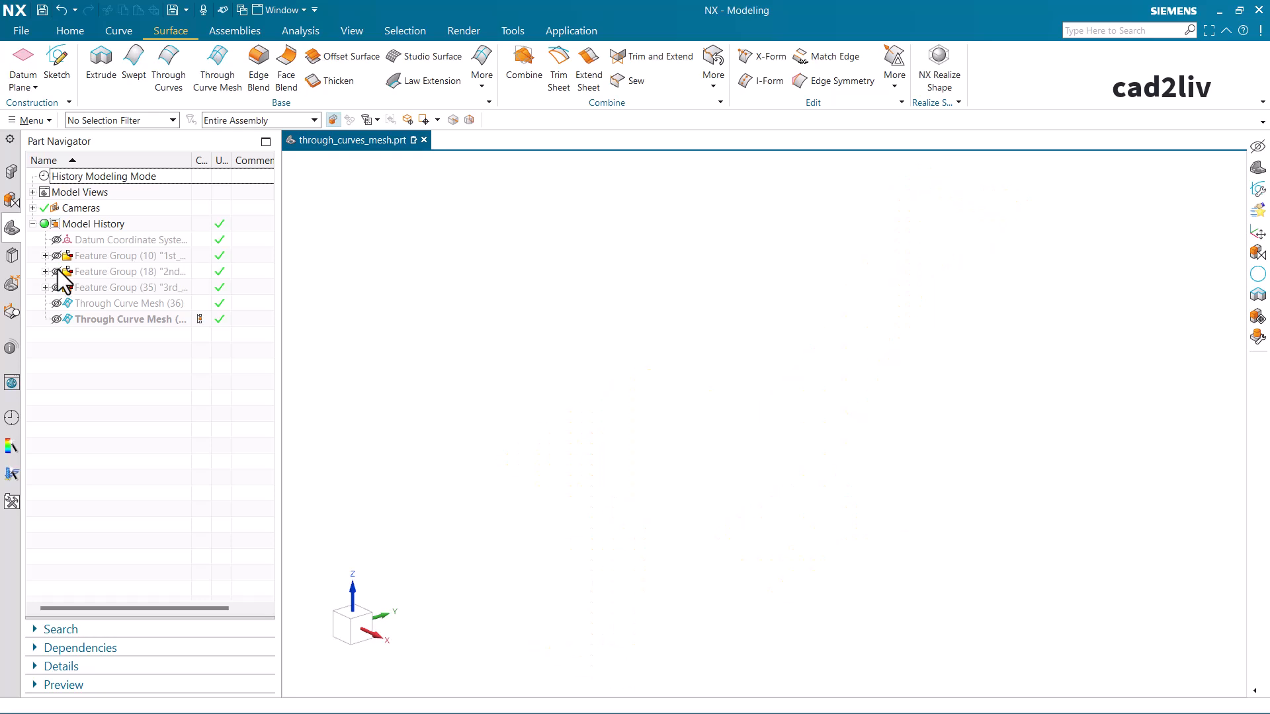
pyautogui.click(57, 287)
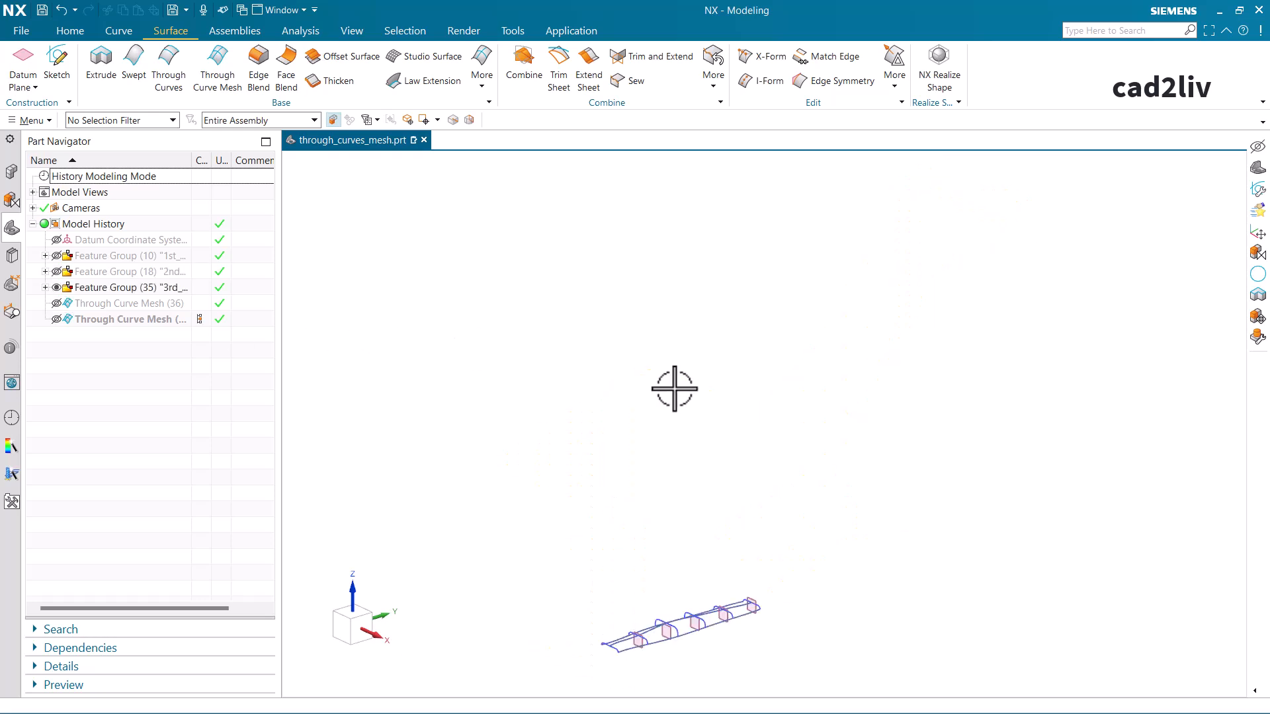
pyautogui.hotkey('ctrl', 'f')
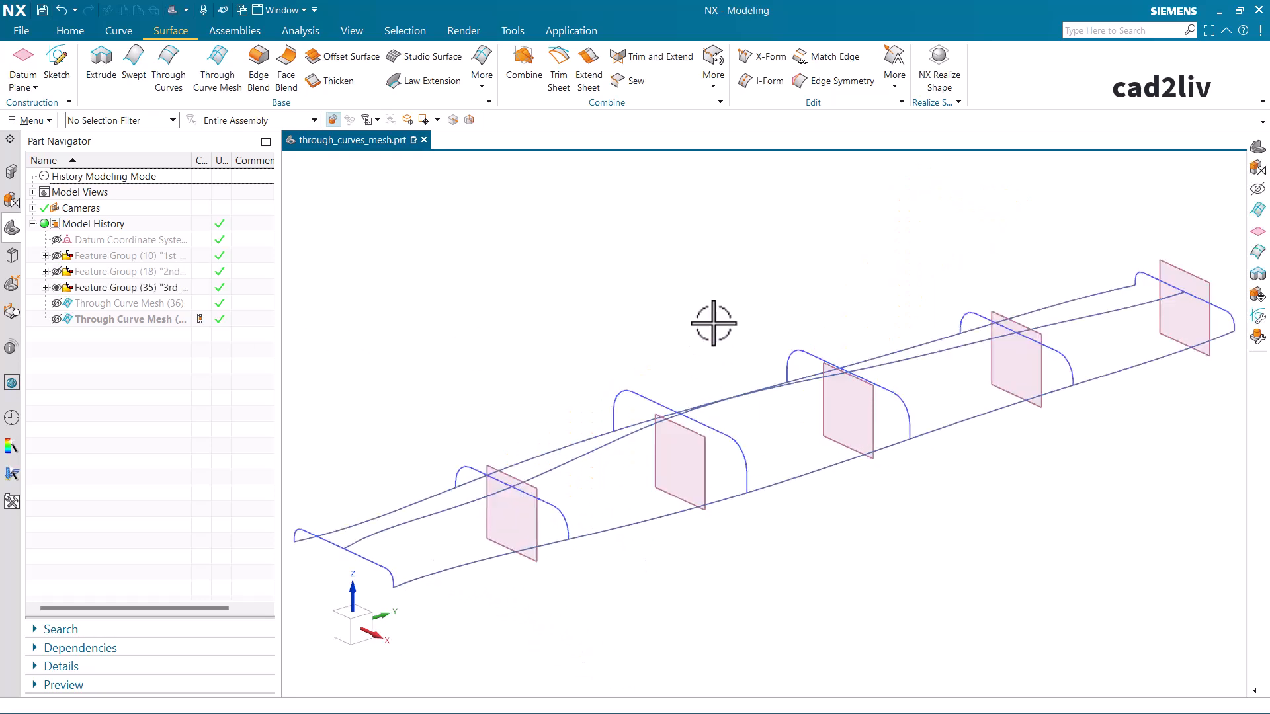
# Hide all datums so only the section and guide curves remain displayed.
pyautogui.hotkey('ctrl', 'w')
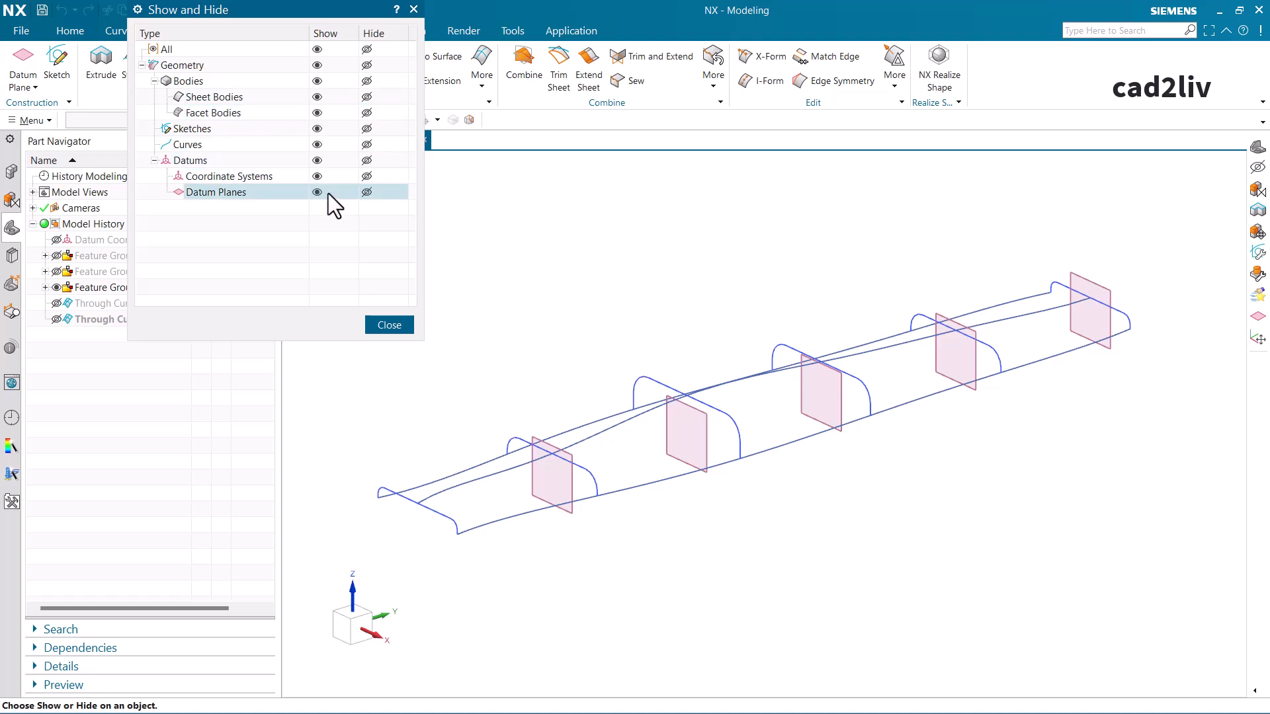
pyautogui.click(368, 160)
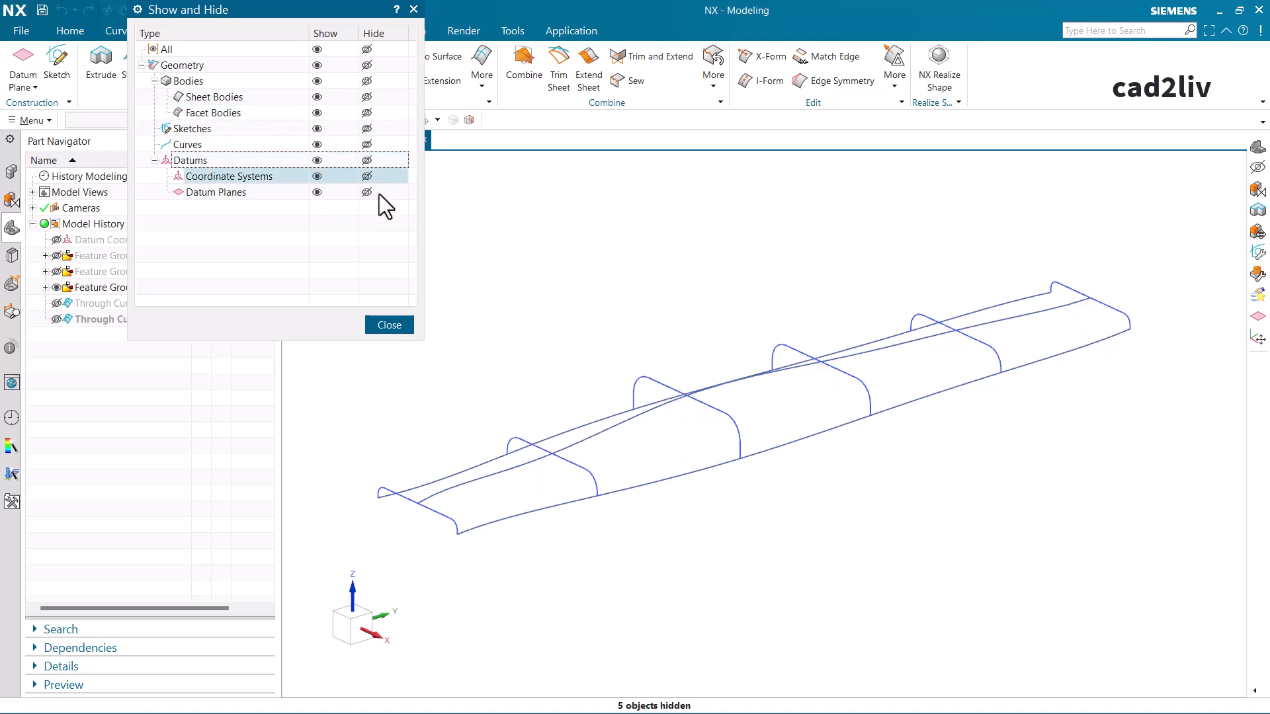
pyautogui.click(403, 325)
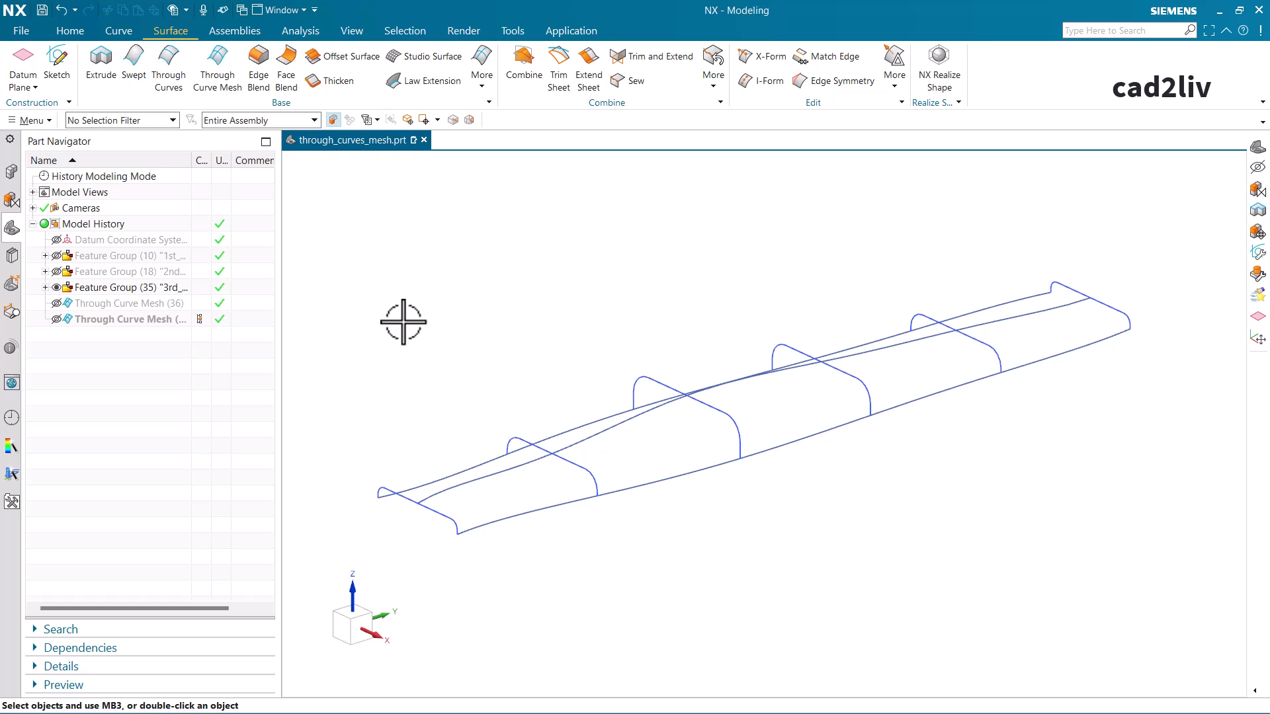
# Start a new Through Curve Mesh with G0 (Position) continuity applied to all sides.
pyautogui.click(220, 70)
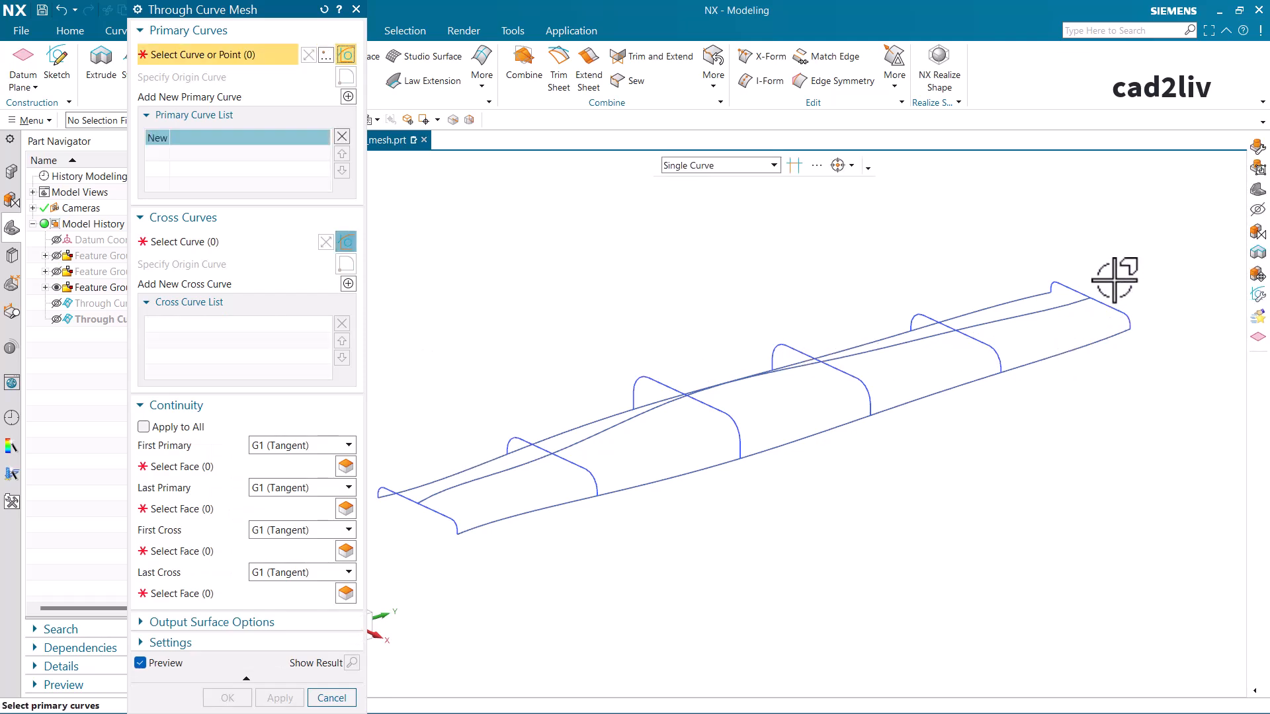
pyautogui.click(200, 430)
pyautogui.click(259, 447)
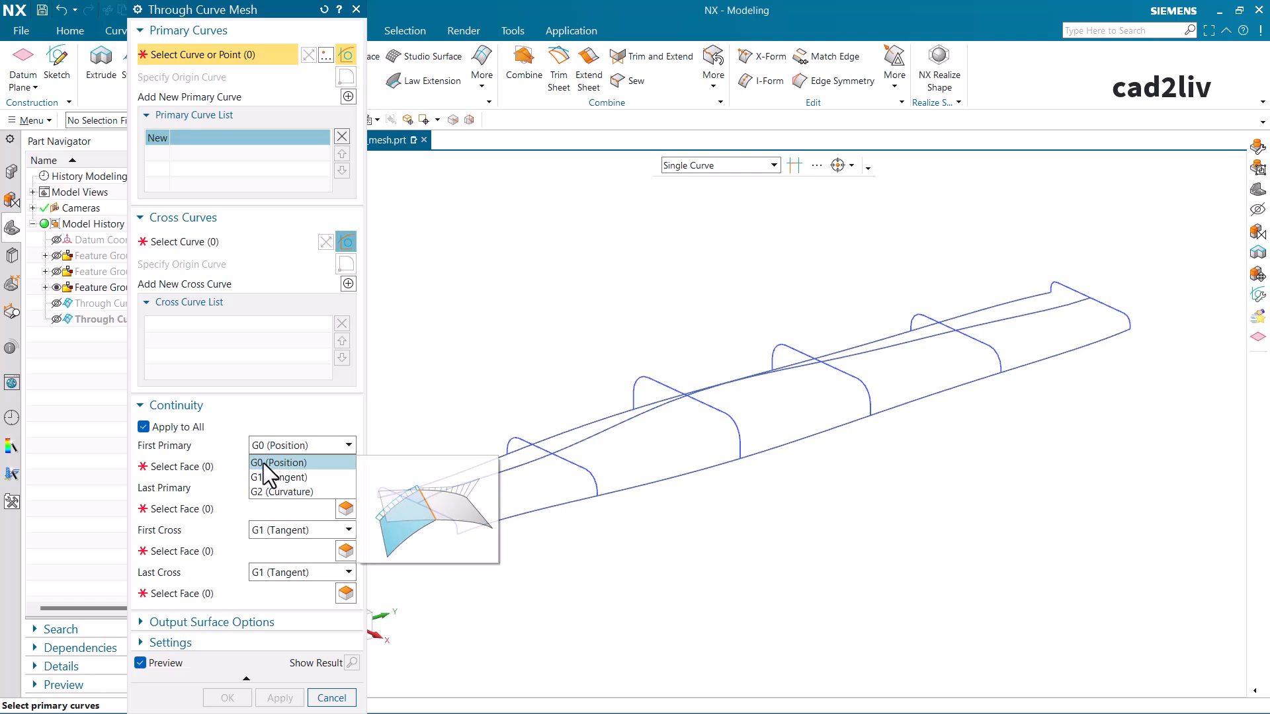
pyautogui.click(264, 463)
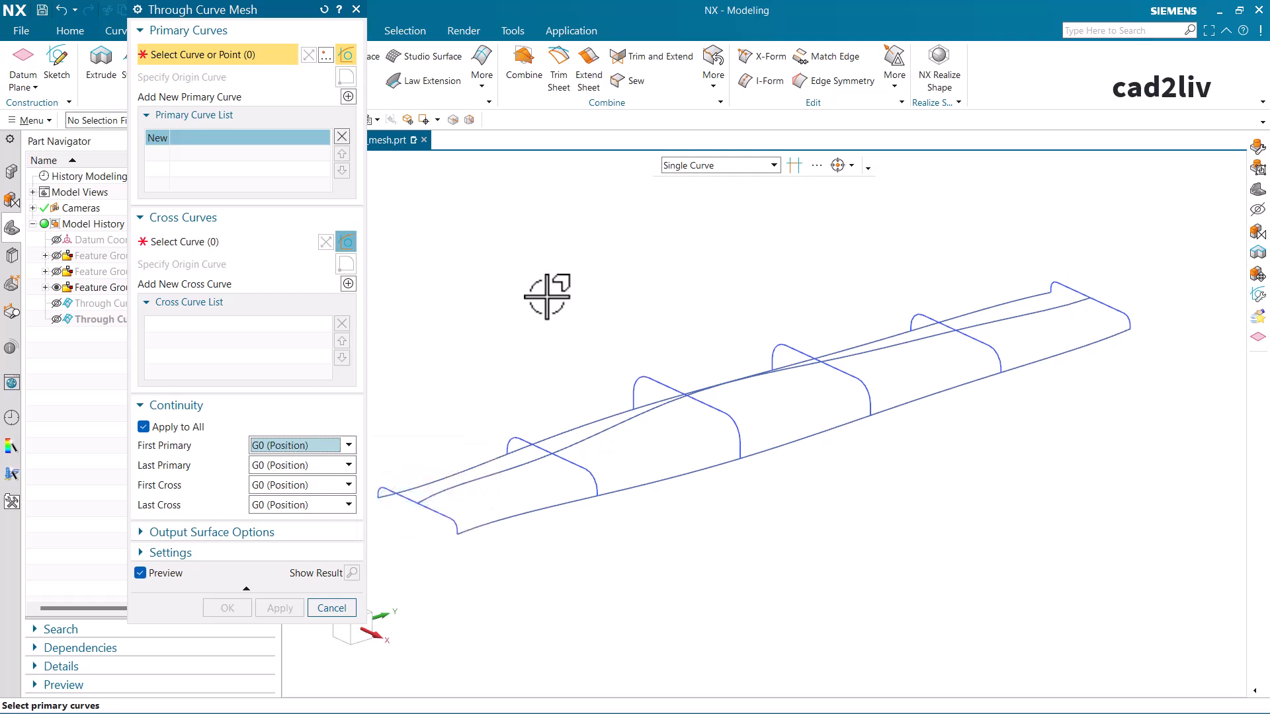
# Set the curve rule to Tangent Curves and define the small end profile nearest the viewer as the first primary curve.
pyautogui.scroll(-3, 657, 309)
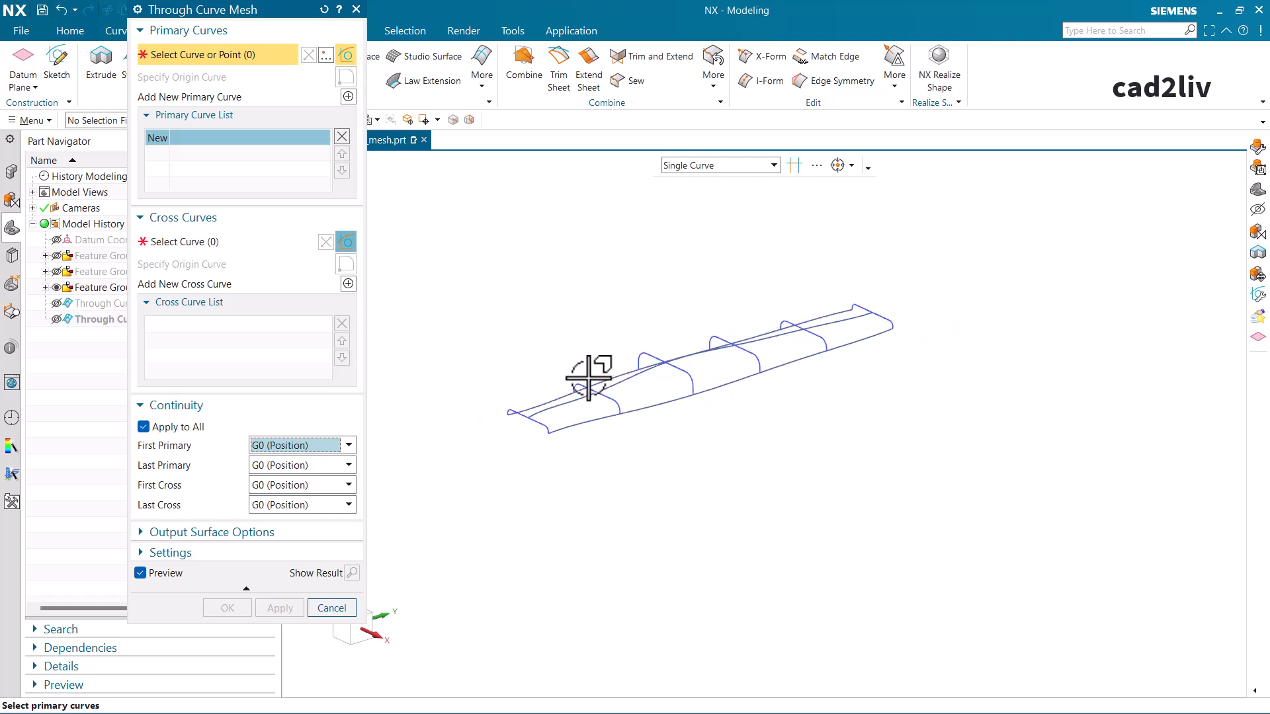
pyautogui.scroll(2, 589, 378)
pyautogui.scroll(1, 704, 400)
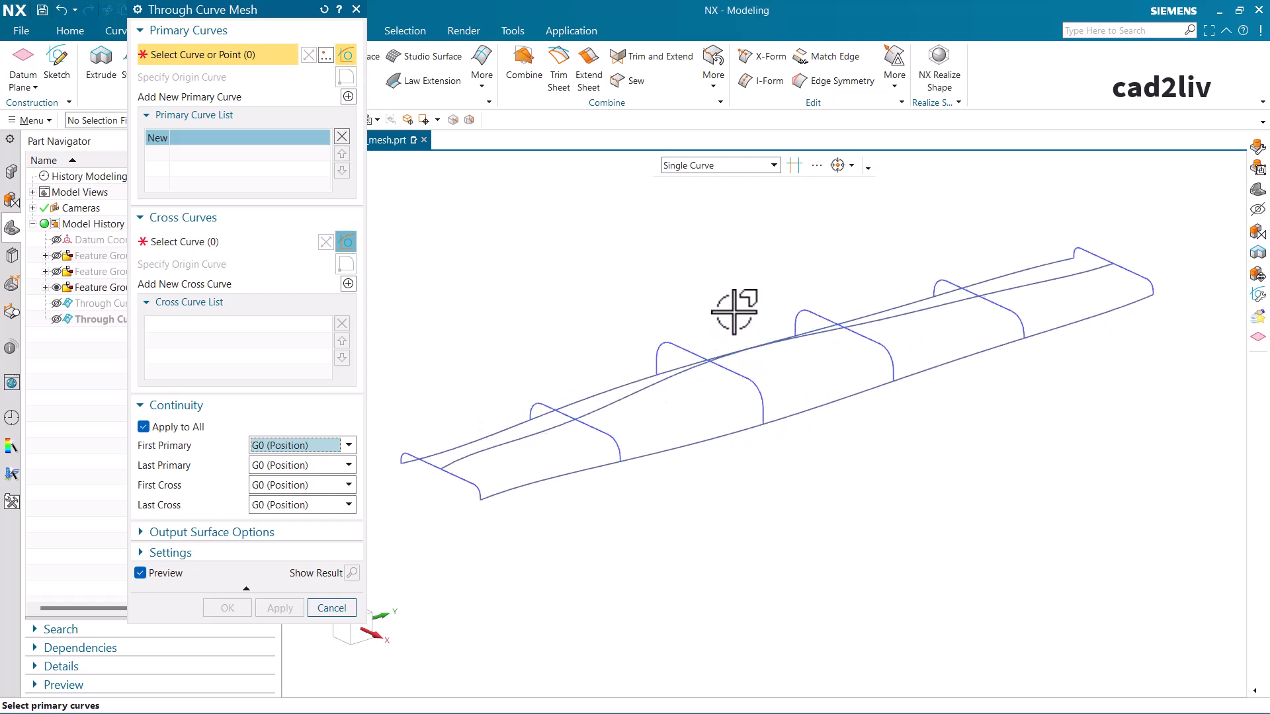
pyautogui.click(730, 166)
pyautogui.click(730, 199)
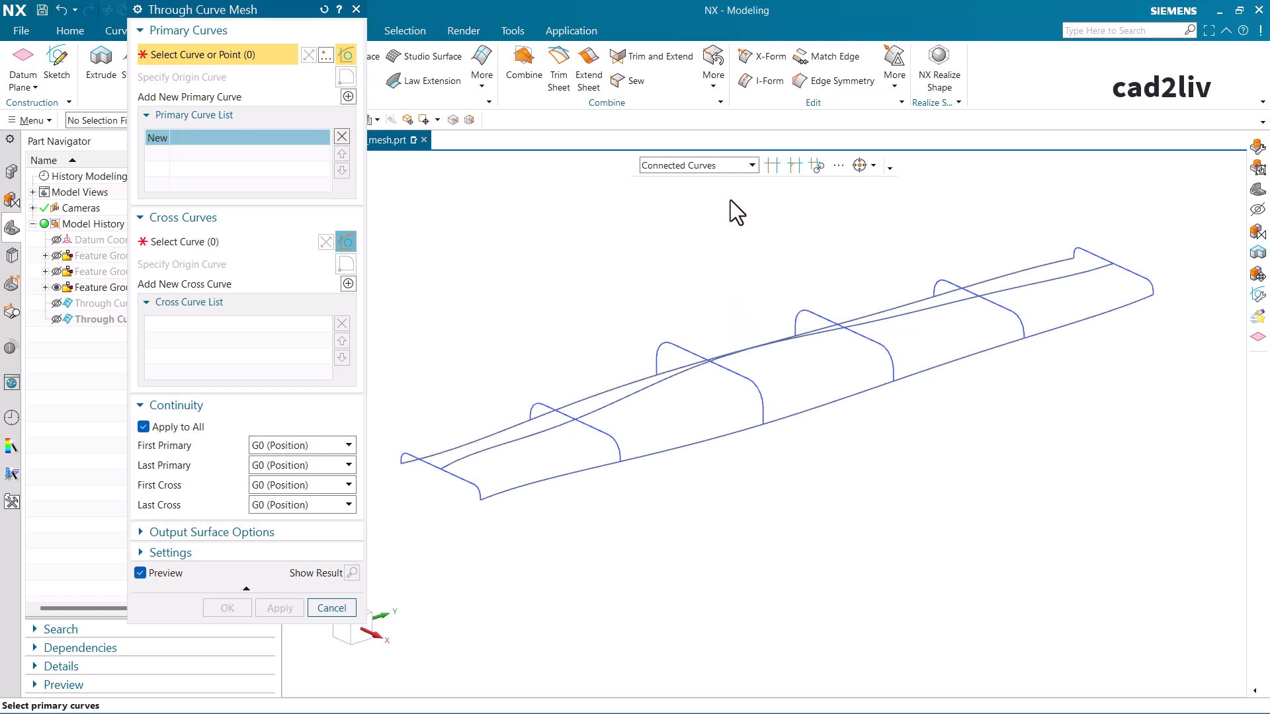
pyautogui.click(717, 168)
pyautogui.click(701, 216)
pyautogui.click(477, 474)
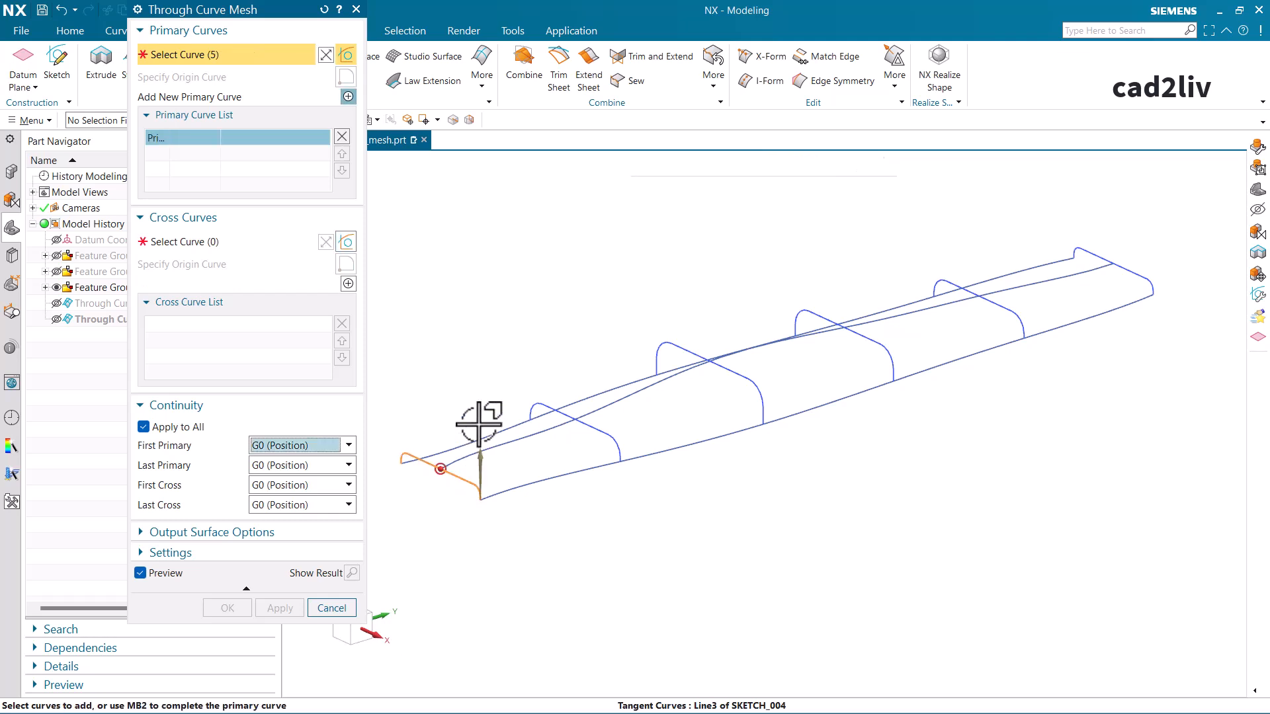
pyautogui.middleClick(530, 407)
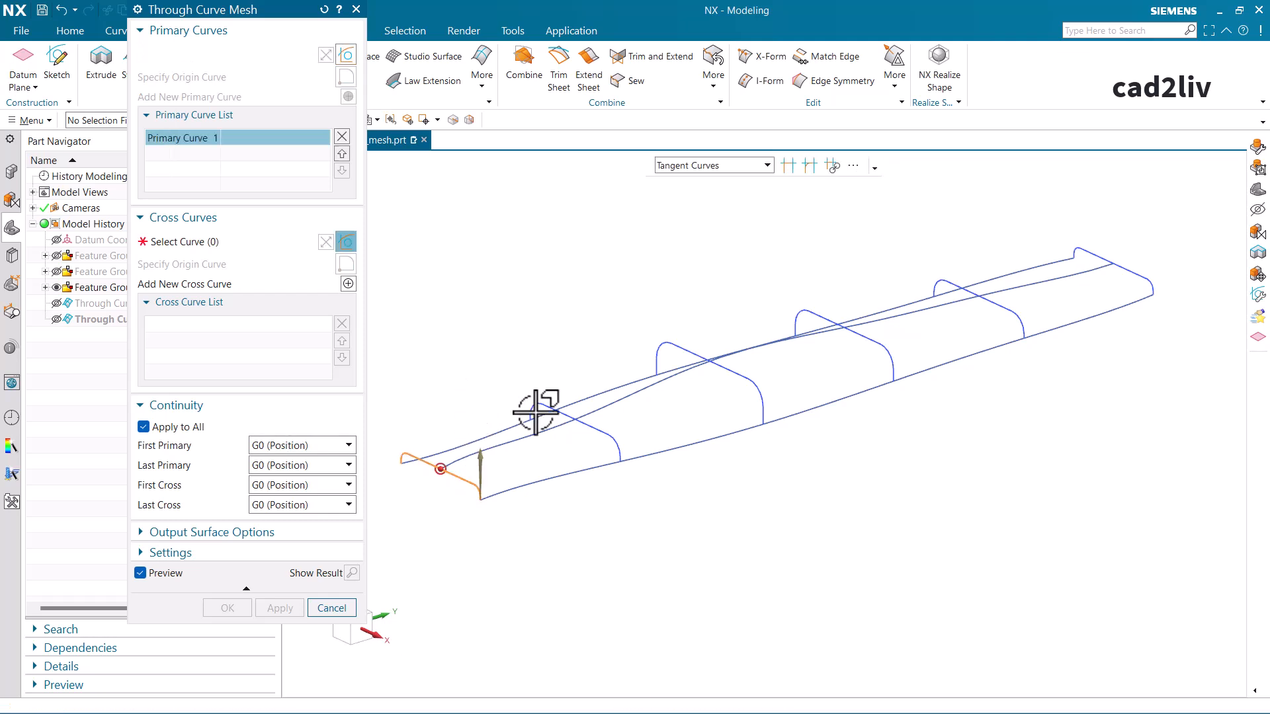
# Add the next two section profiles along the body as the second and third primary curves.
pyautogui.scroll(3, 620, 442)
pyautogui.click(619, 444)
pyautogui.scroll(-3, 701, 445)
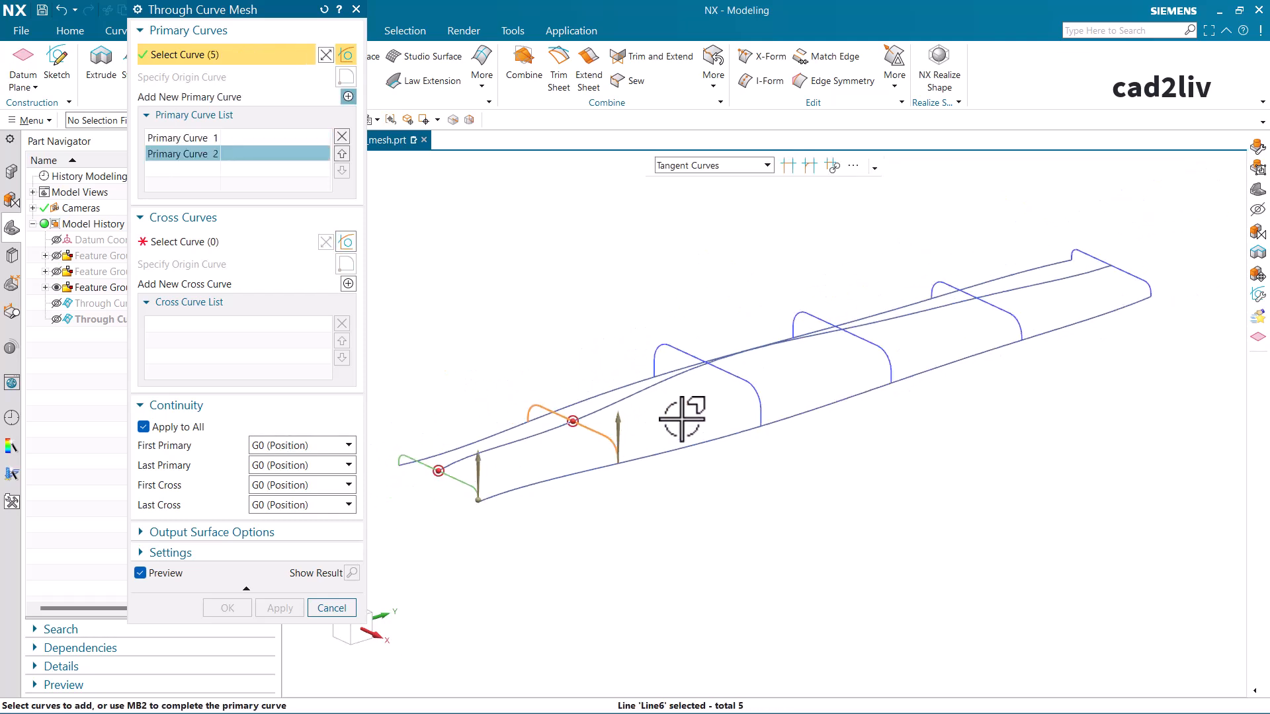
pyautogui.middleClick(751, 411)
pyautogui.click(758, 391)
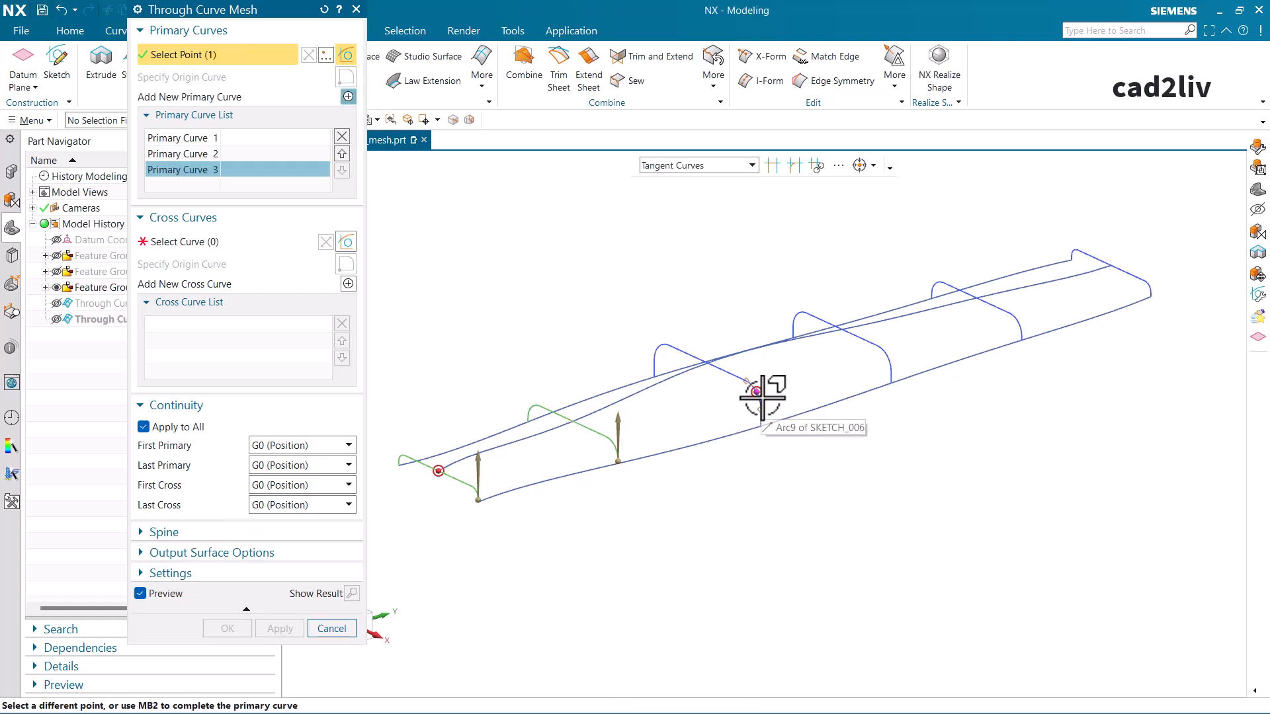
pyautogui.scroll(2, 758, 386)
pyautogui.middleClick(760, 390)
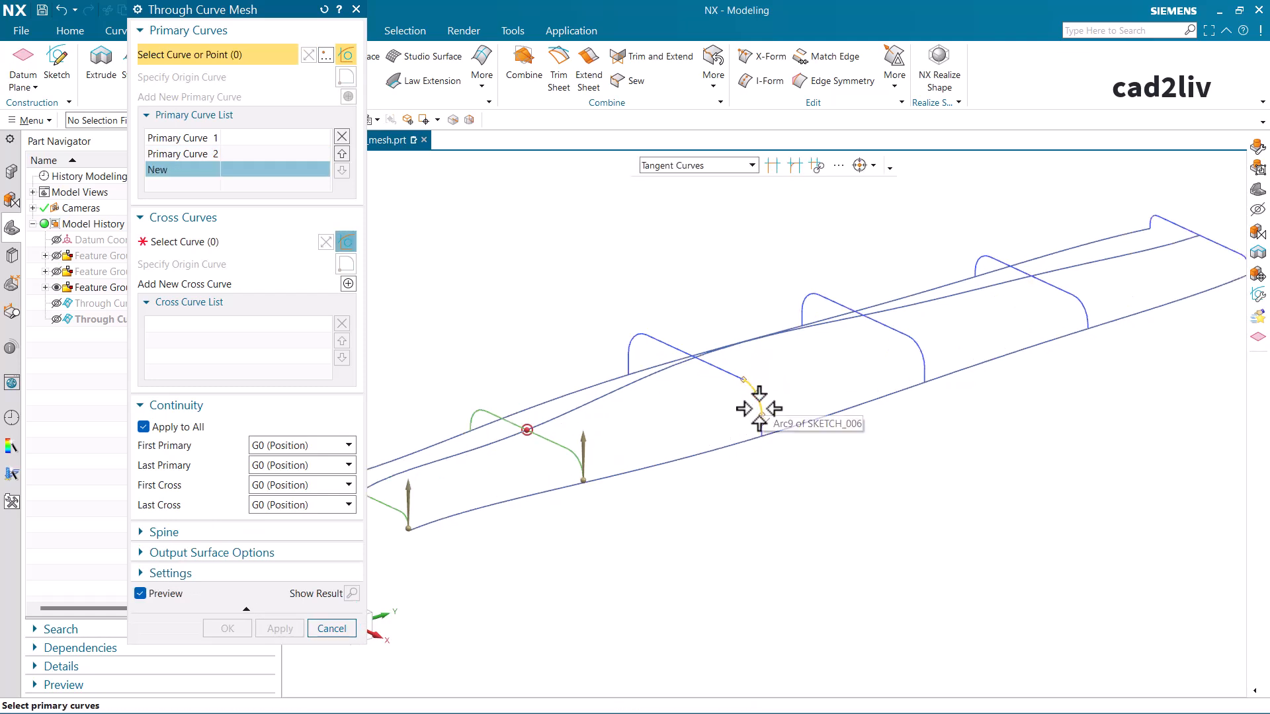
pyautogui.click(759, 429)
pyautogui.scroll(-4, 724, 406)
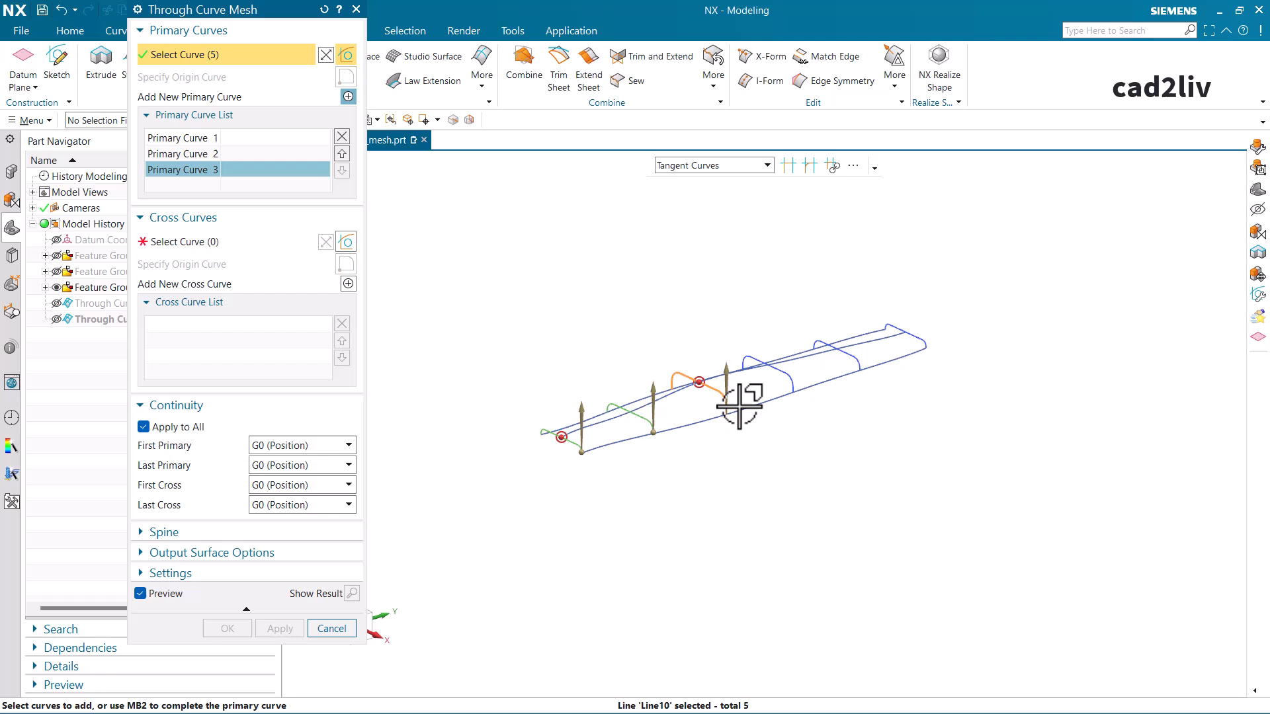
# Add the remaining three section profiles, through to the far end, as the fourth to sixth primary curves.
pyautogui.middleClick(827, 423)
pyautogui.scroll(3, 789, 389)
pyautogui.click(784, 383)
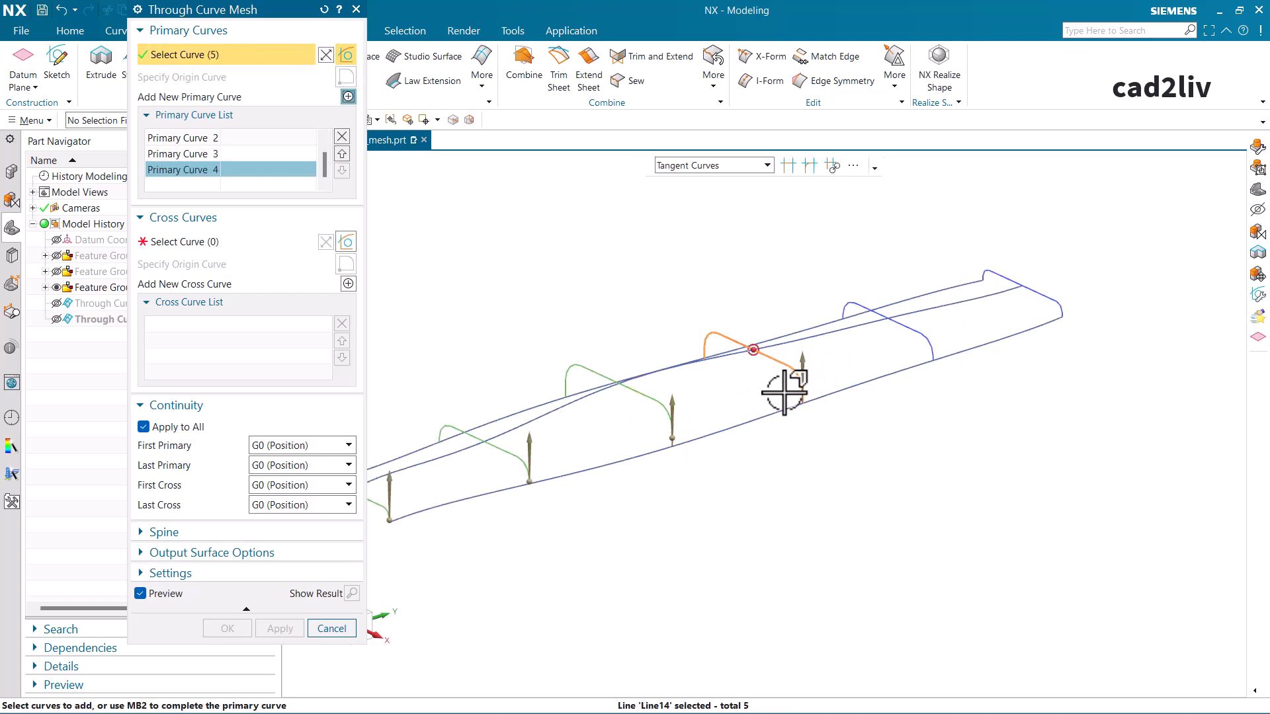
pyautogui.middleClick(887, 345)
pyautogui.click(886, 348)
pyautogui.middleClick(860, 346)
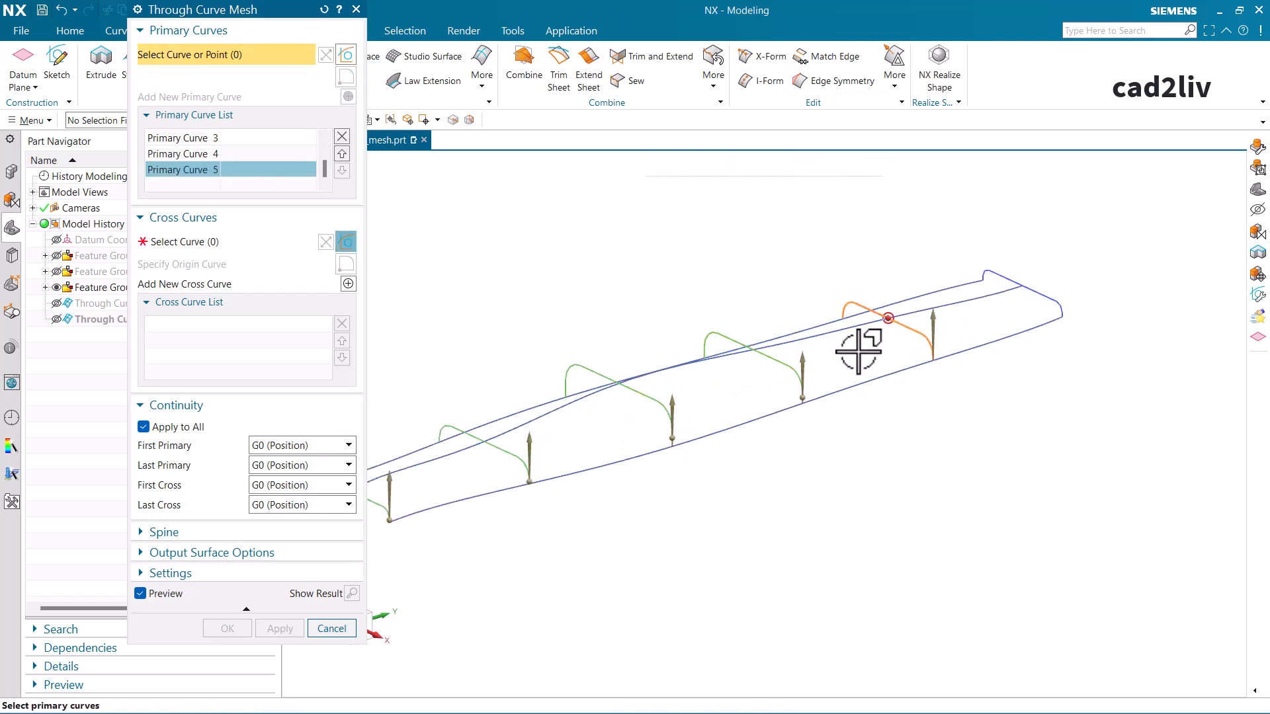
pyautogui.scroll(-2, 859, 346)
pyautogui.click(982, 319)
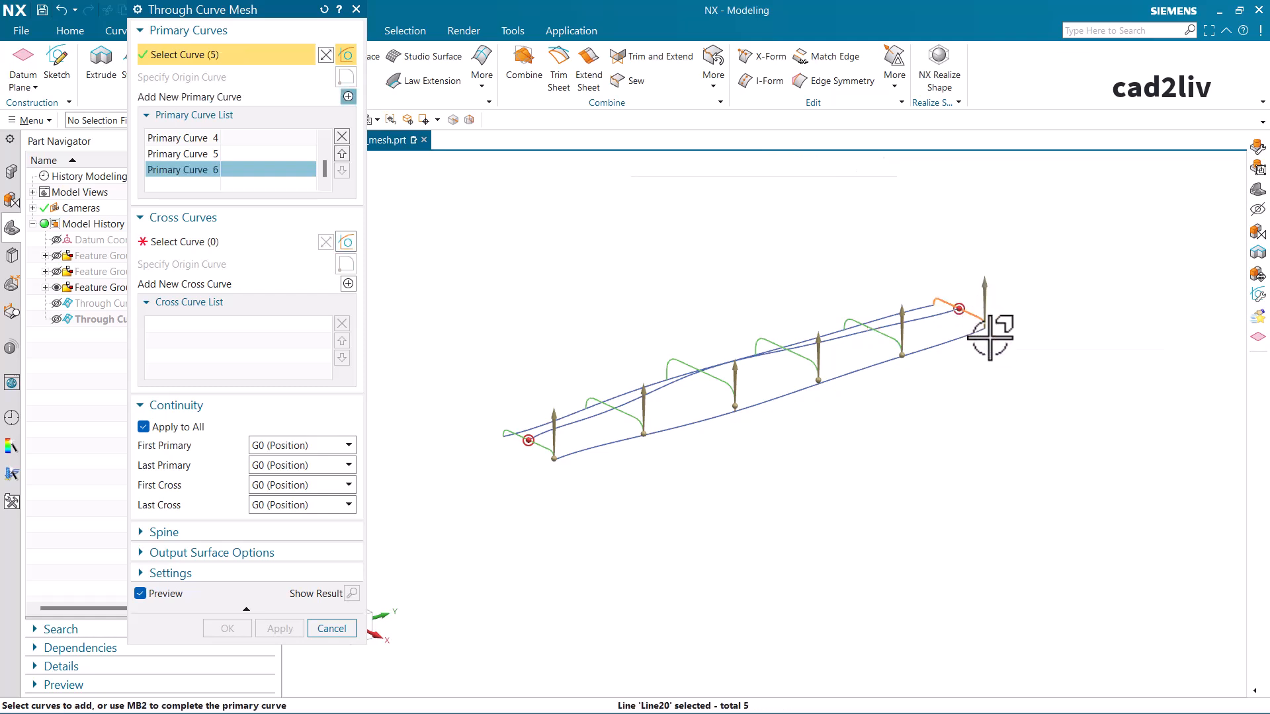
pyautogui.middleClick(990, 338)
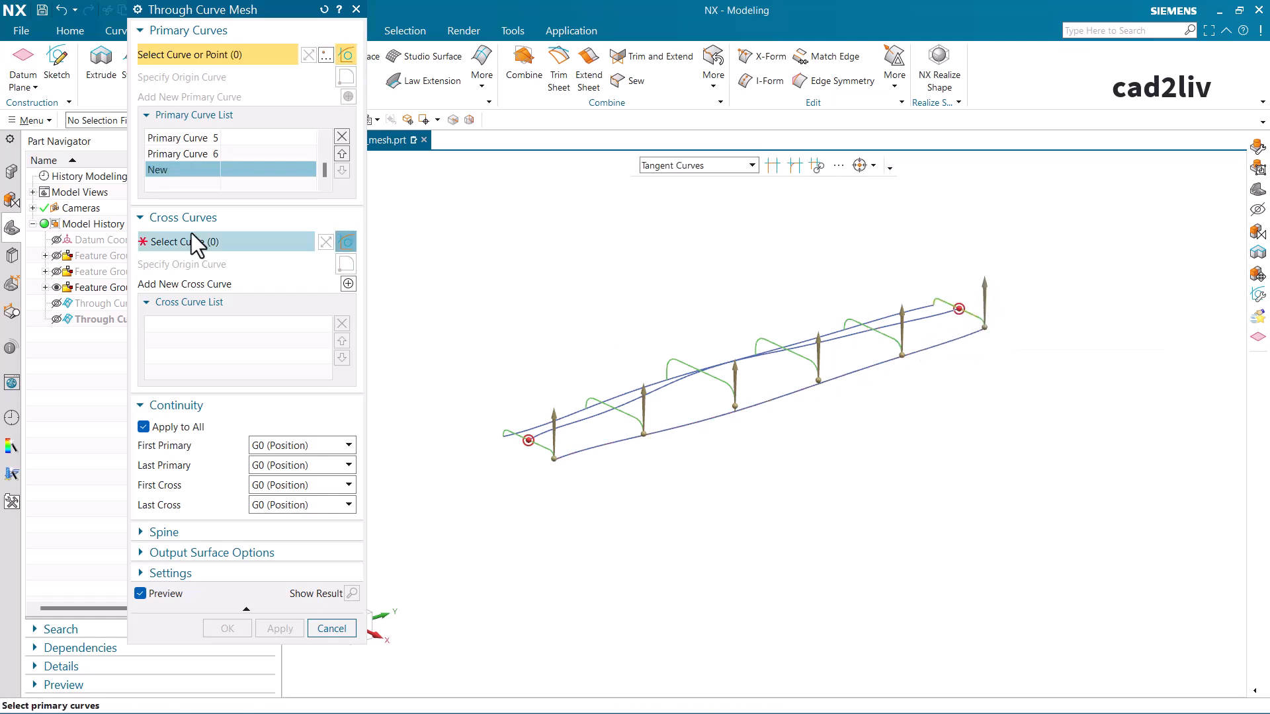
# Set the curve rule to Single Curve and define the lower guide spline nearest the viewer as the first cross curve.
pyautogui.scroll(1, 185, 166)
pyautogui.scroll(-2, 185, 169)
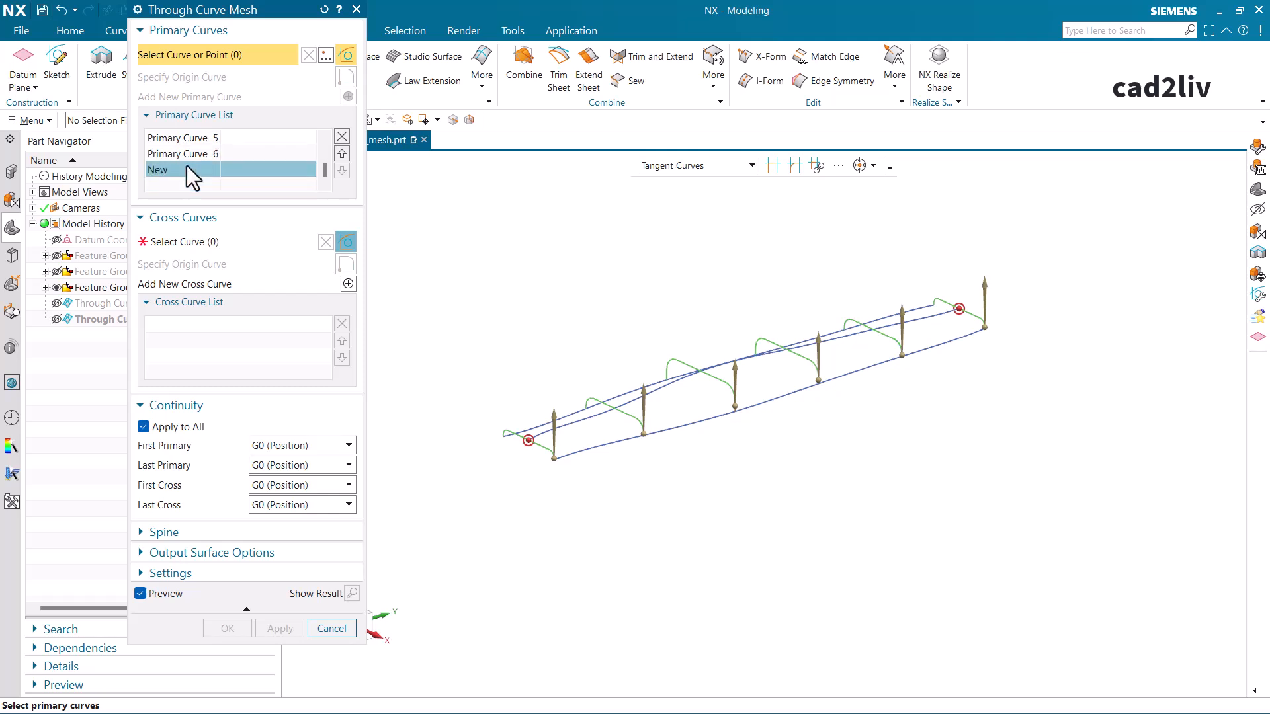
pyautogui.click(200, 244)
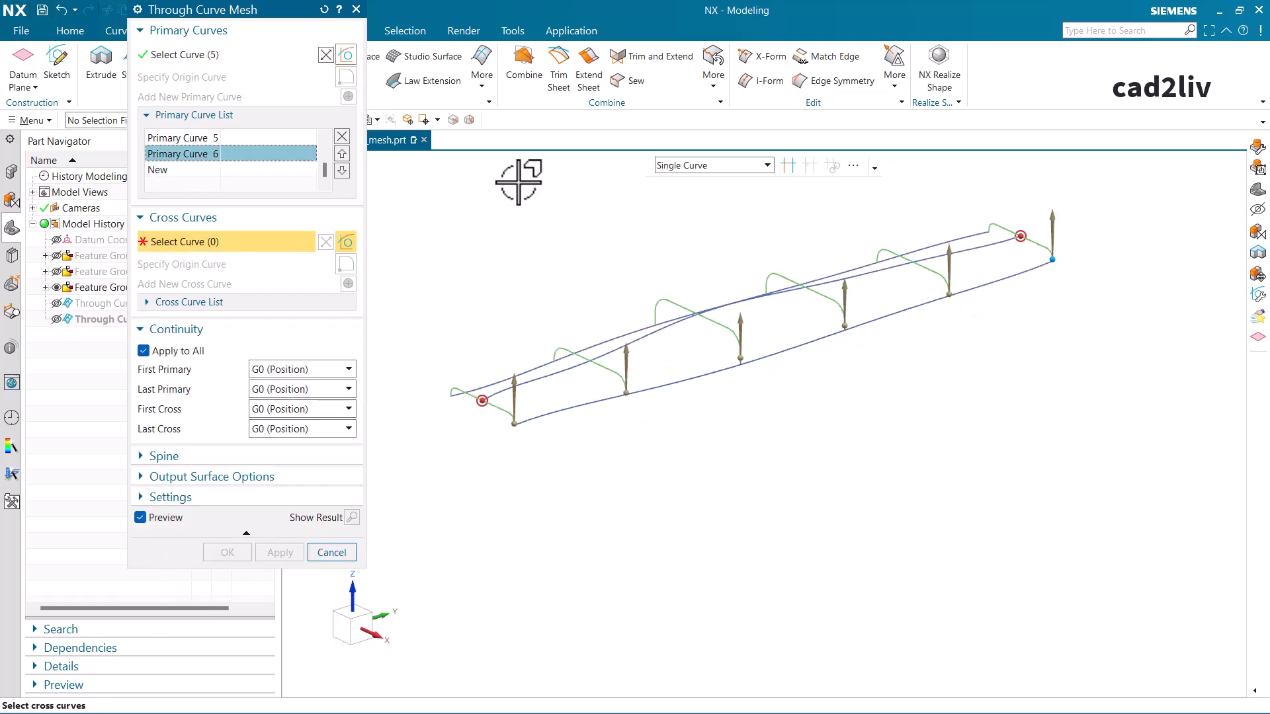
pyautogui.click(680, 165)
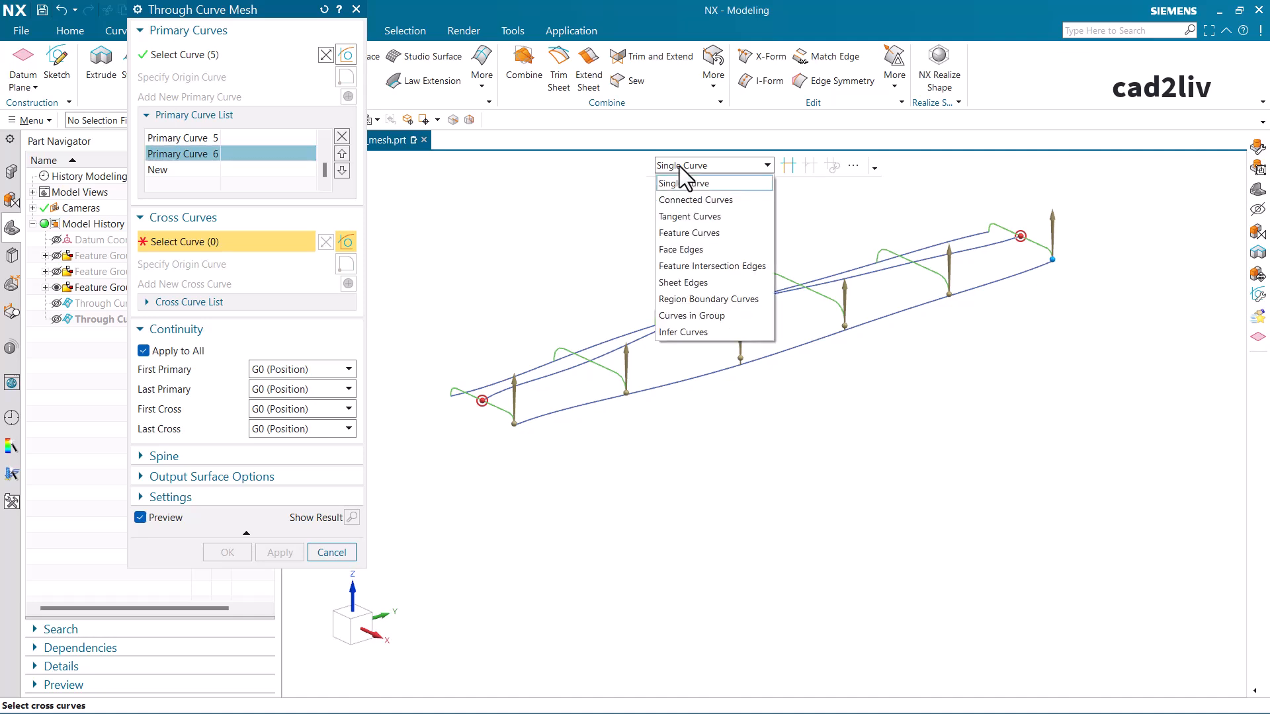
pyautogui.click(704, 185)
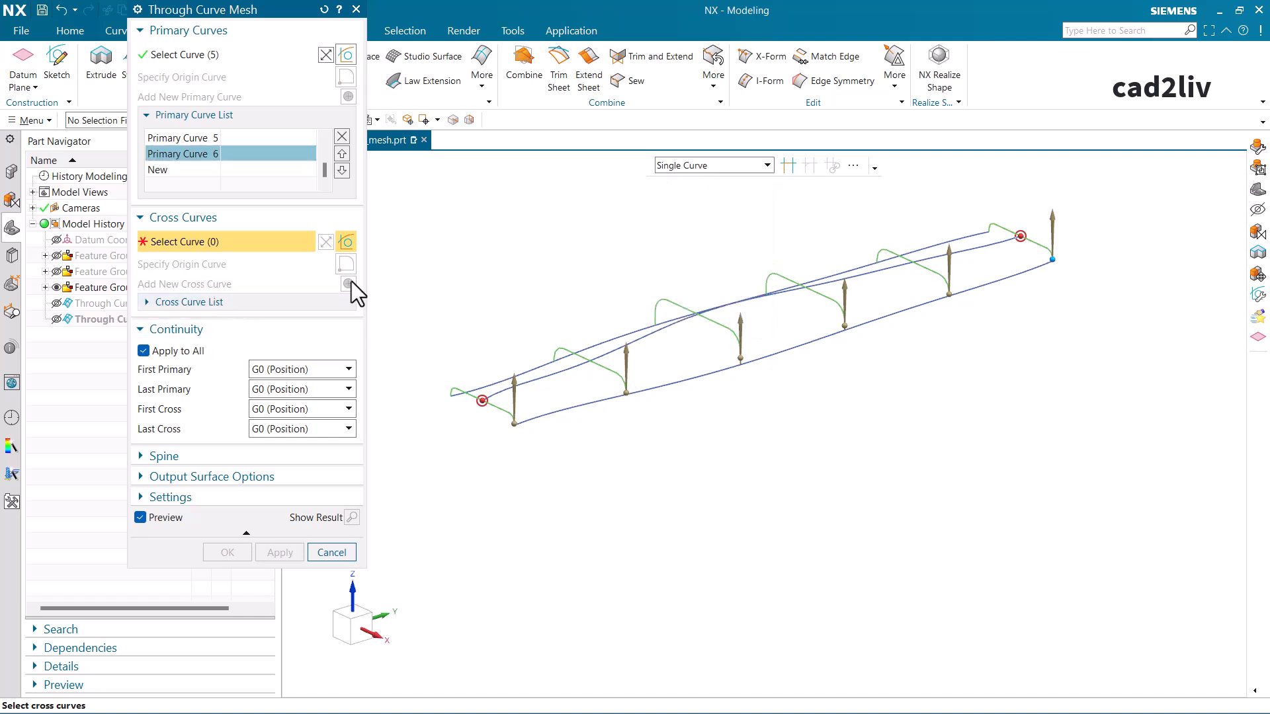
pyautogui.click(569, 410)
pyautogui.scroll(2, 537, 324)
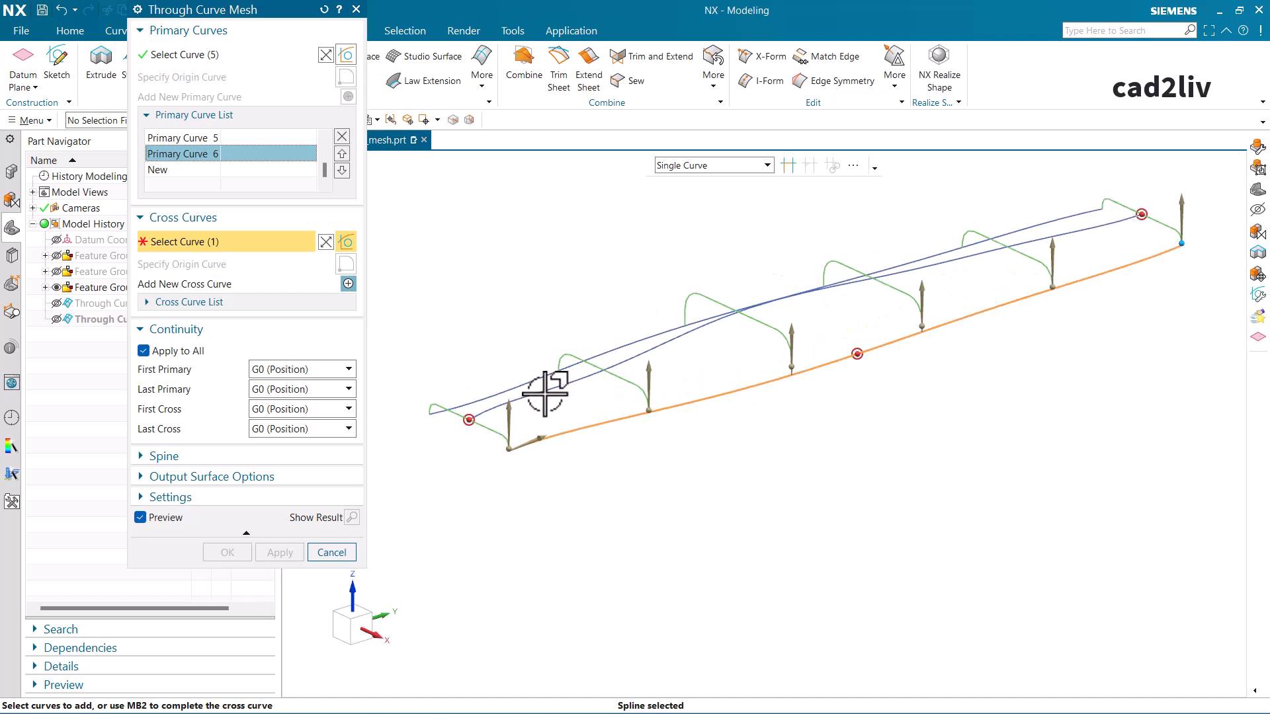
pyautogui.click(202, 303)
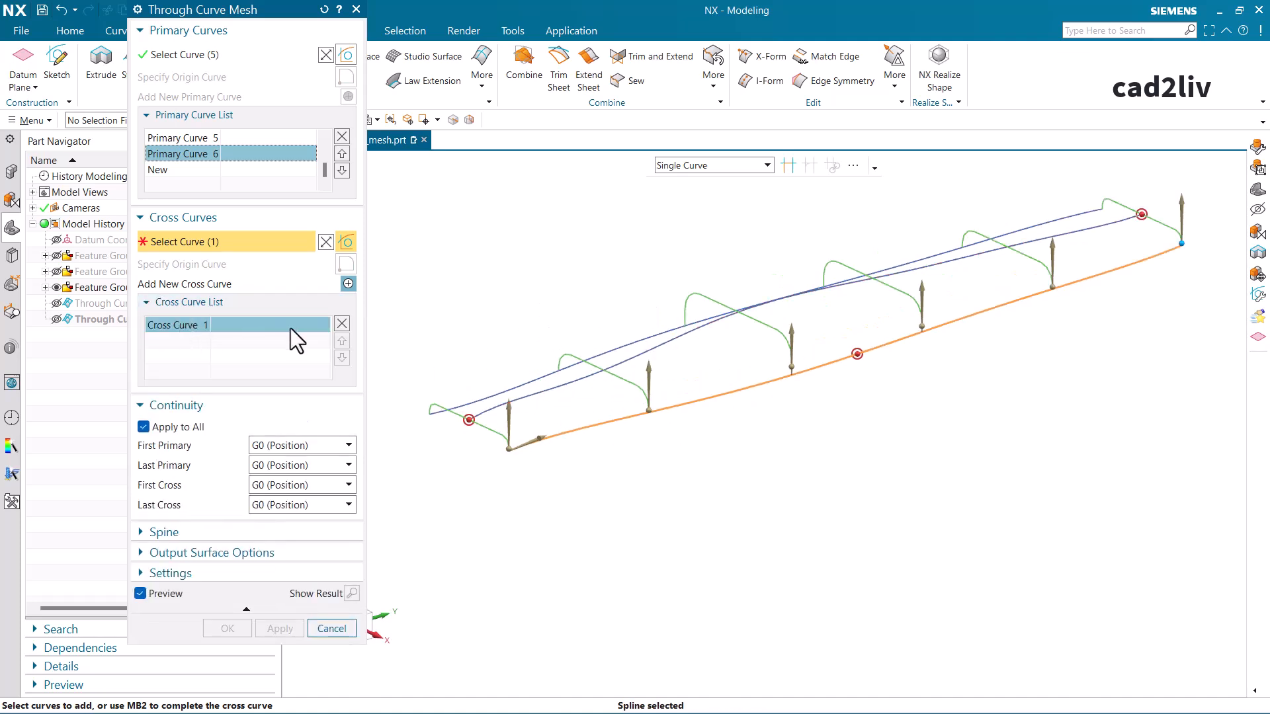
pyautogui.middleClick(576, 308)
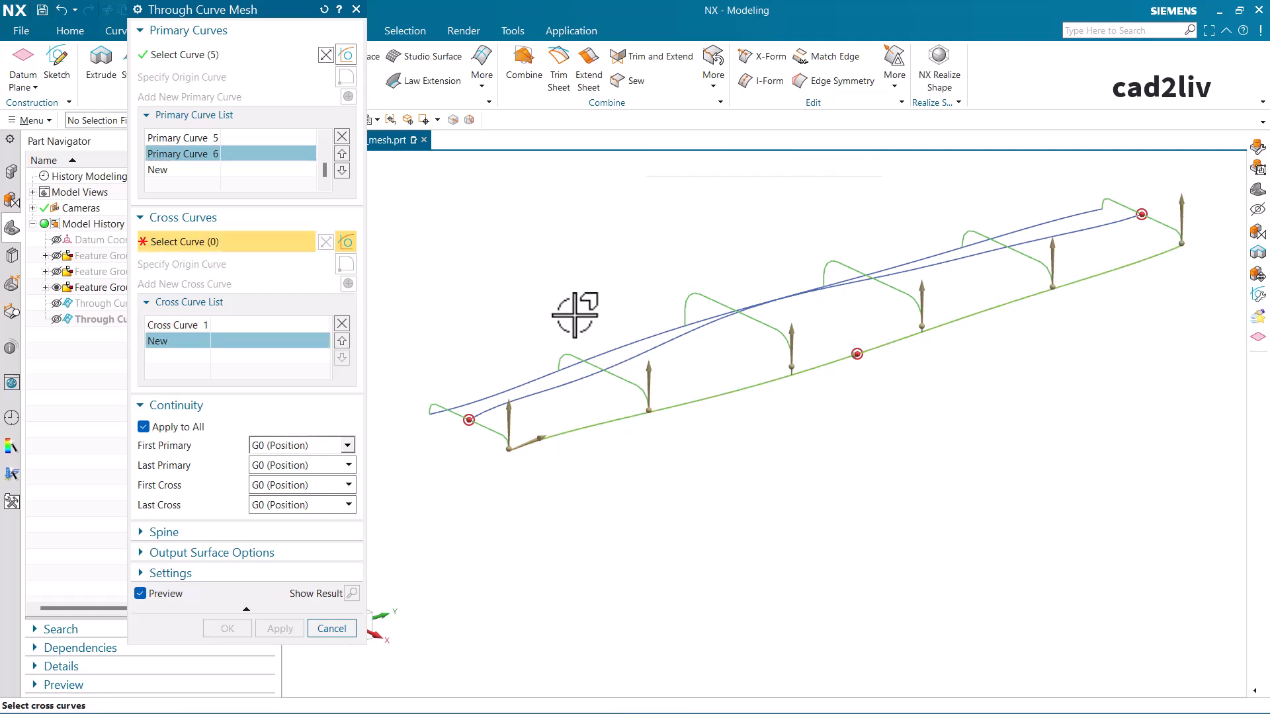
# Add the middle and far guide splines as the second and third cross curves, and create the mesh surface.
pyautogui.click(536, 389)
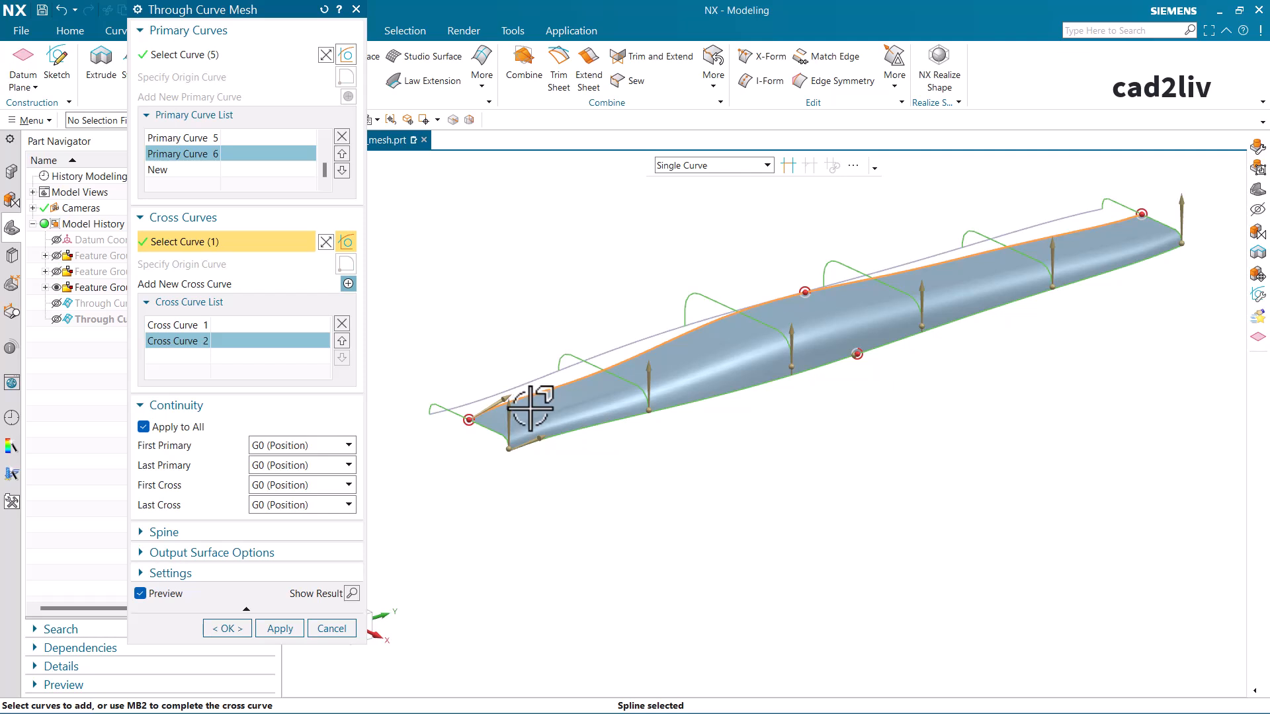
pyautogui.moveTo(528, 413); pyautogui.dragTo(554, 410, button='middle')
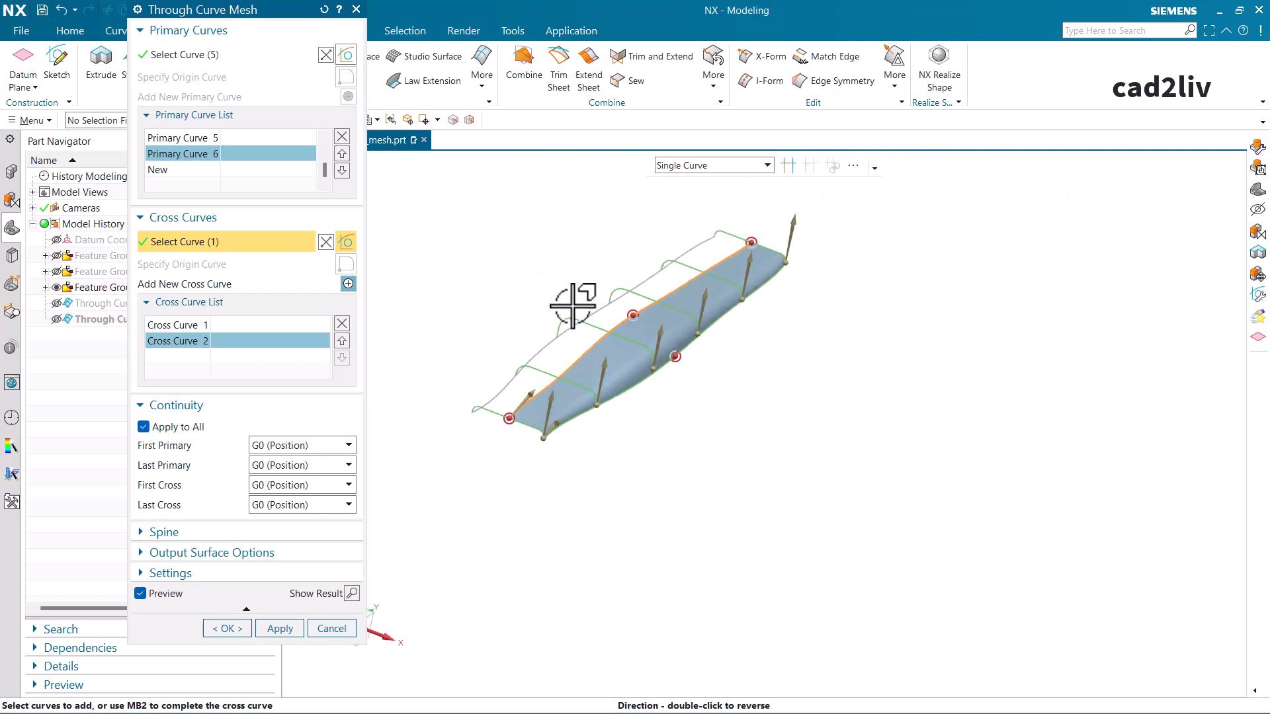
pyautogui.moveTo(629, 351); pyautogui.dragTo(513, 363, button='middle')
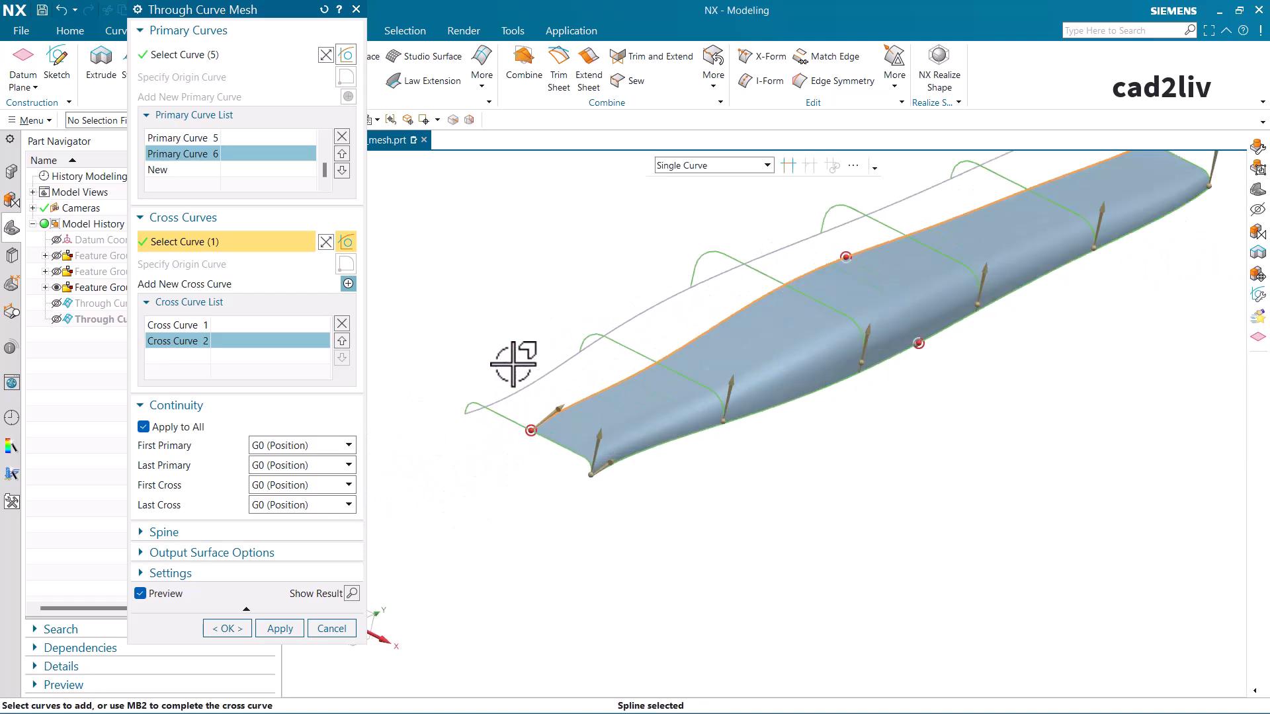
pyautogui.middleClick(526, 371)
pyautogui.click(530, 377)
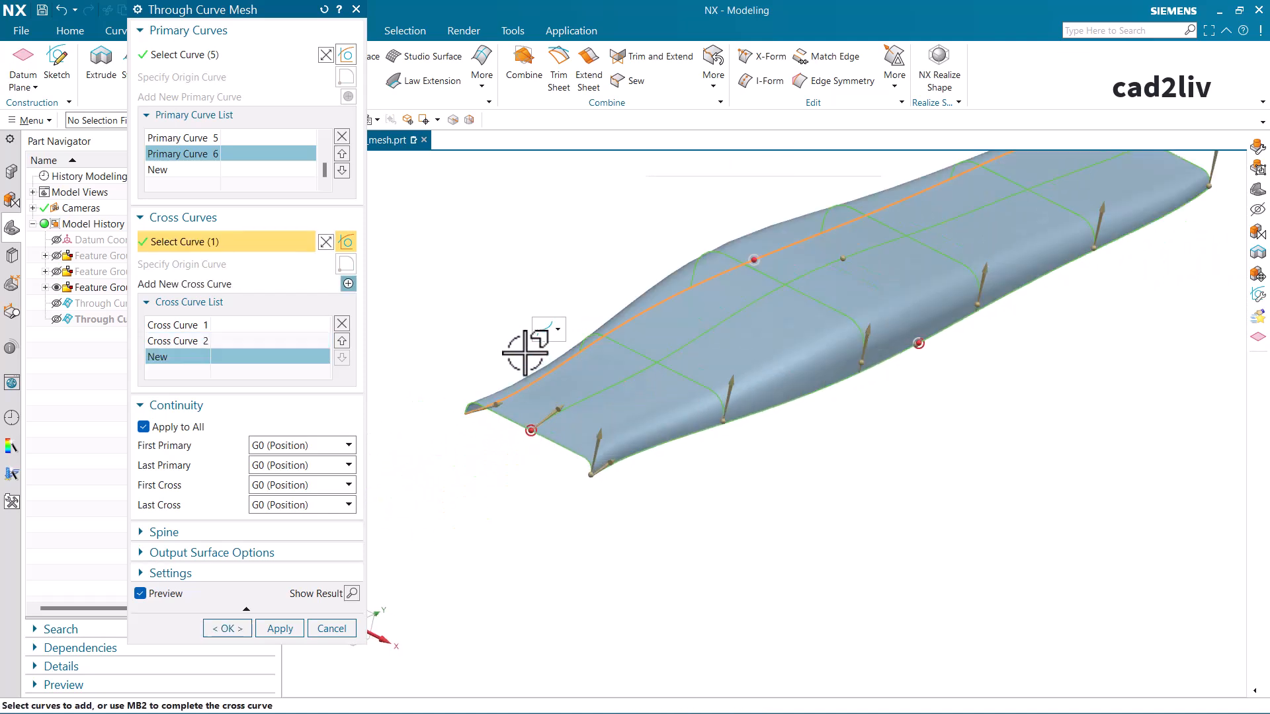
pyautogui.scroll(3, 525, 349)
pyautogui.click(241, 629)
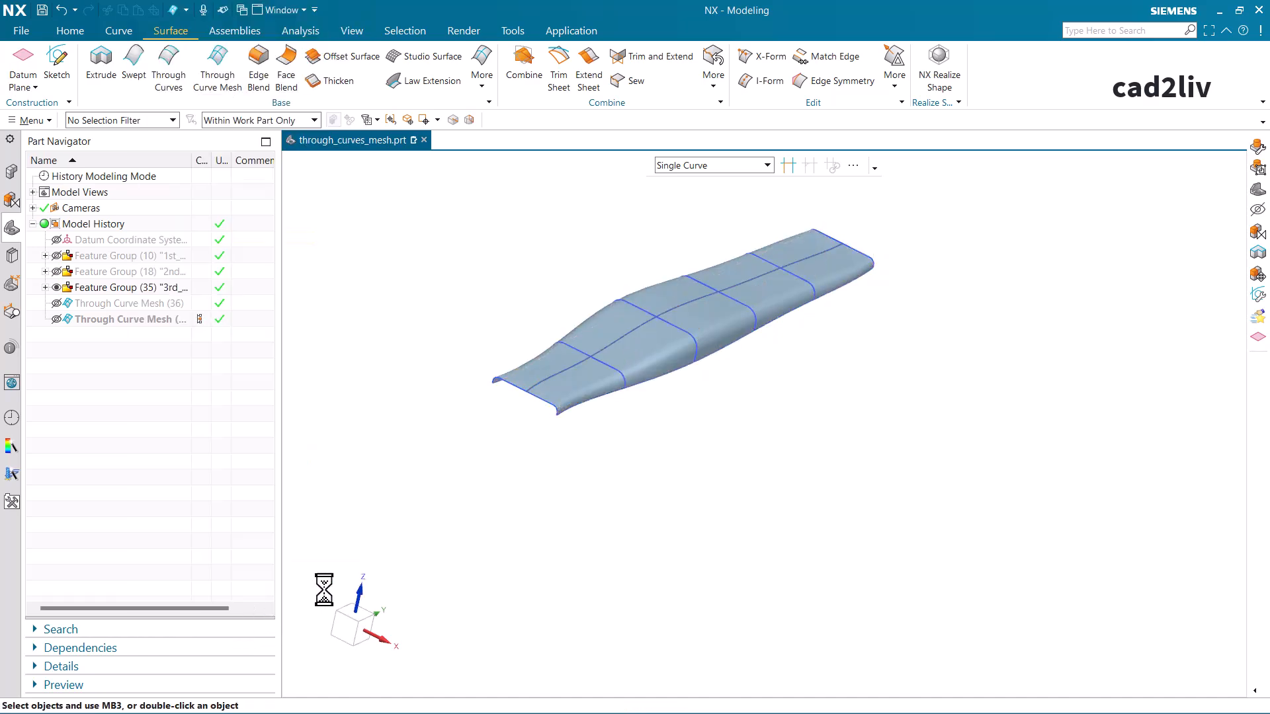
pyautogui.moveTo(611, 327); pyautogui.dragTo(525, 396, button='middle')
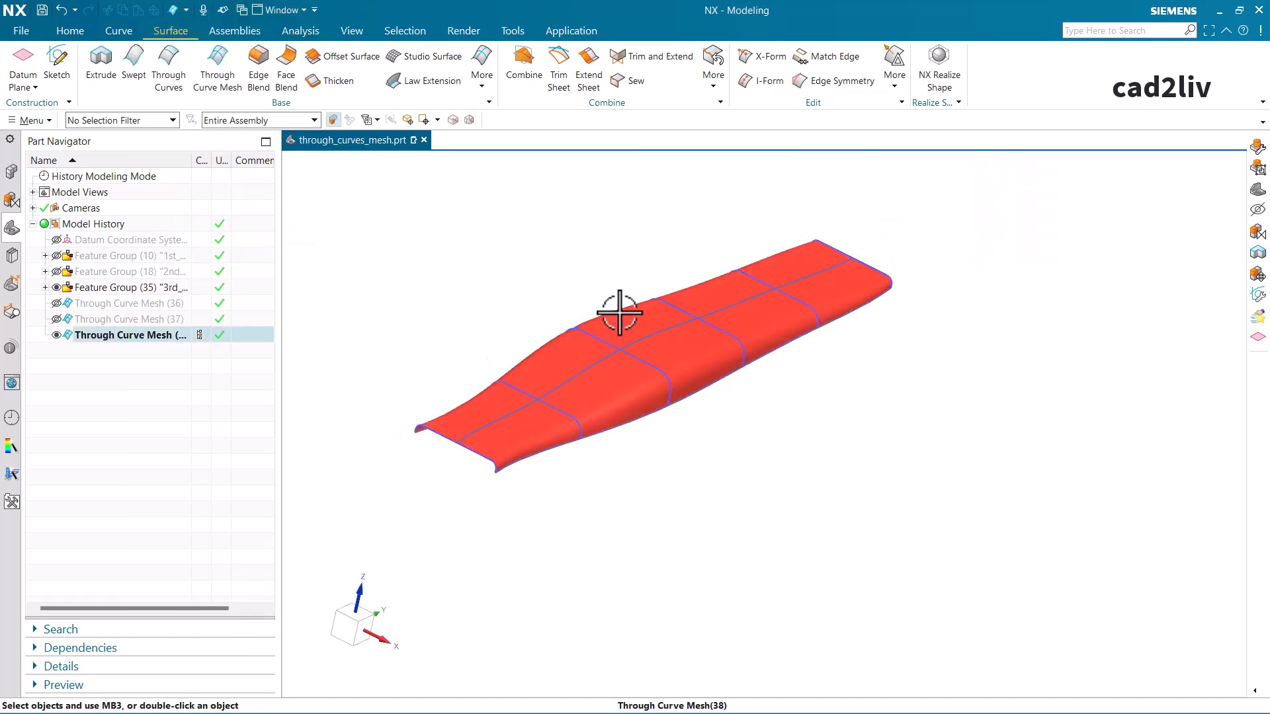
pyautogui.moveTo(619, 313); pyautogui.dragTo(559, 258, button='middle')
pyautogui.scroll(-2, 549, 278)
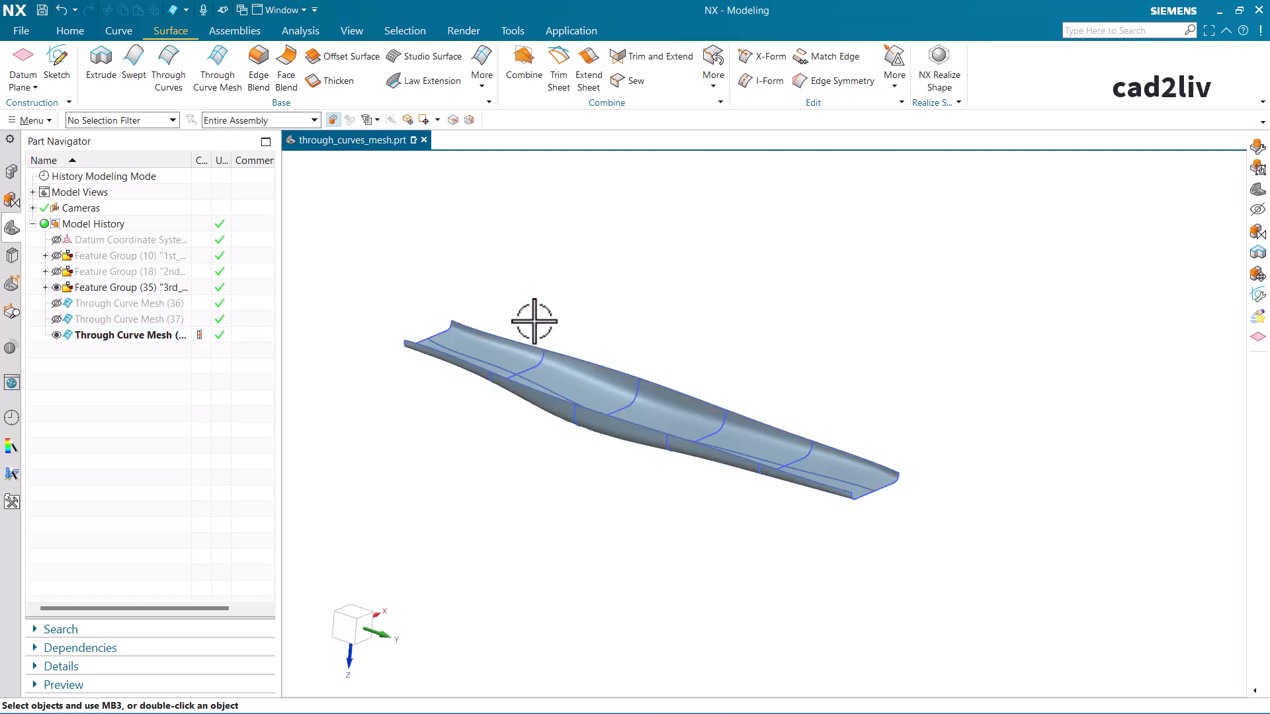
pyautogui.scroll(1, 497, 296)
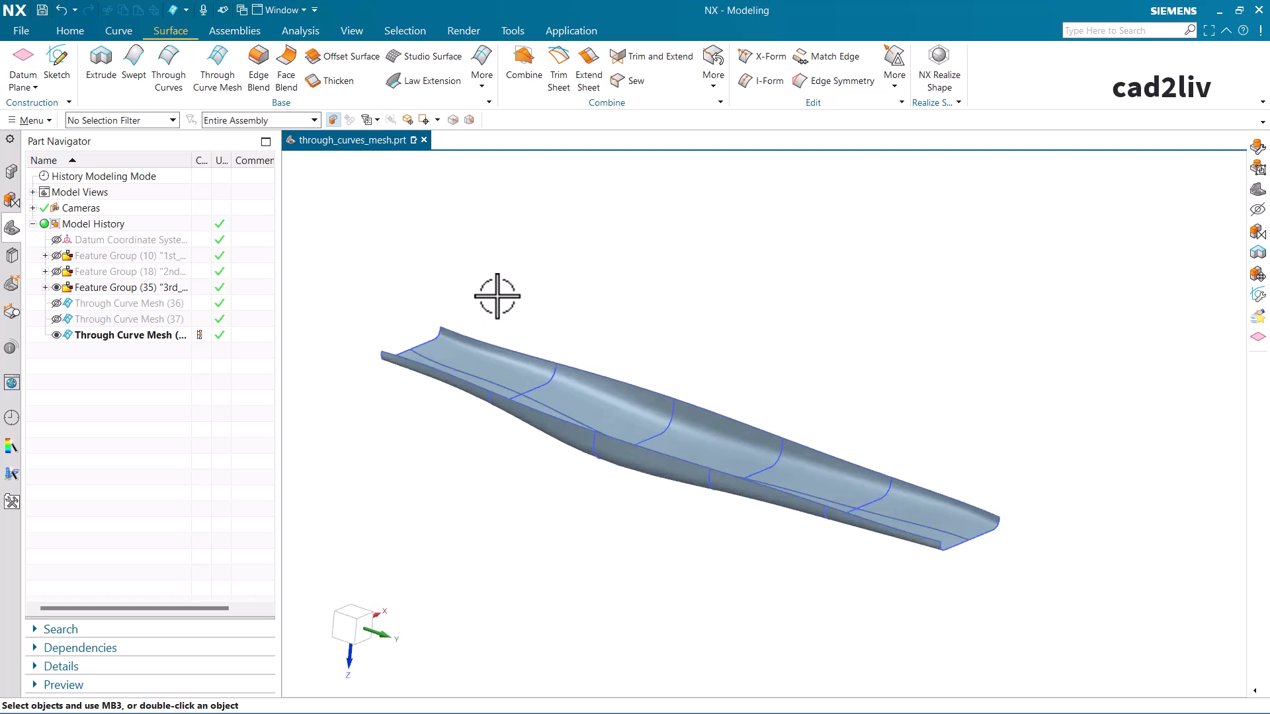